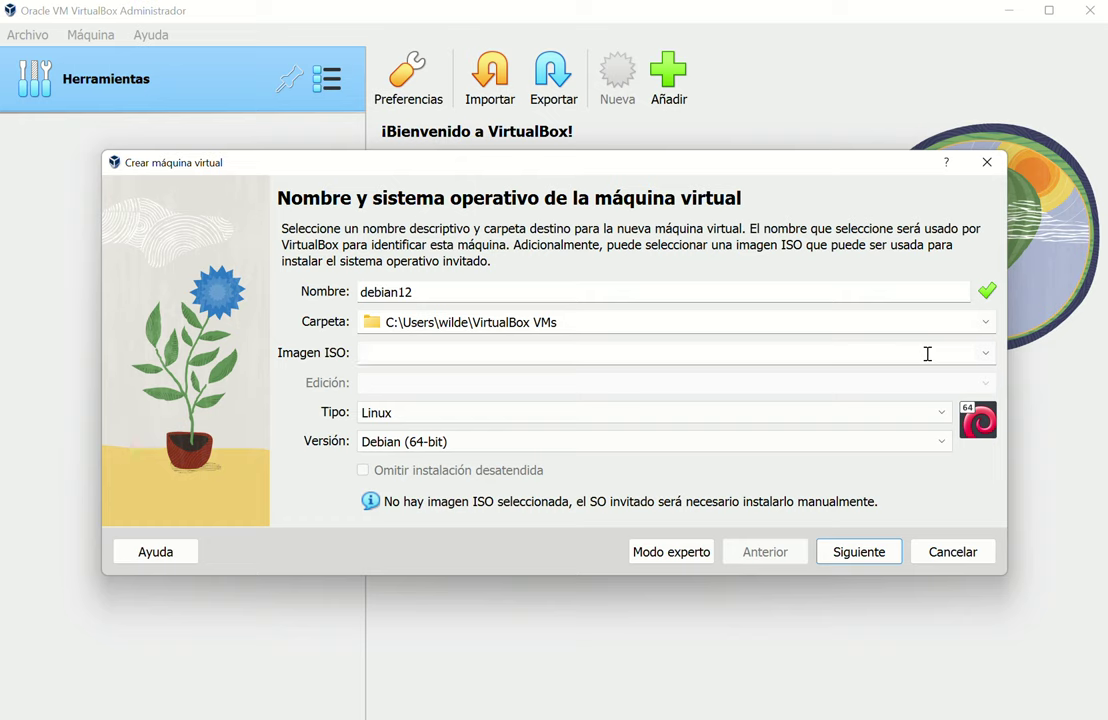
Attach the debian-12.4.0 netinst ISO to debian12, tick Omitir instalación desatendida, and reach the Hardware step
left_click(984, 354)
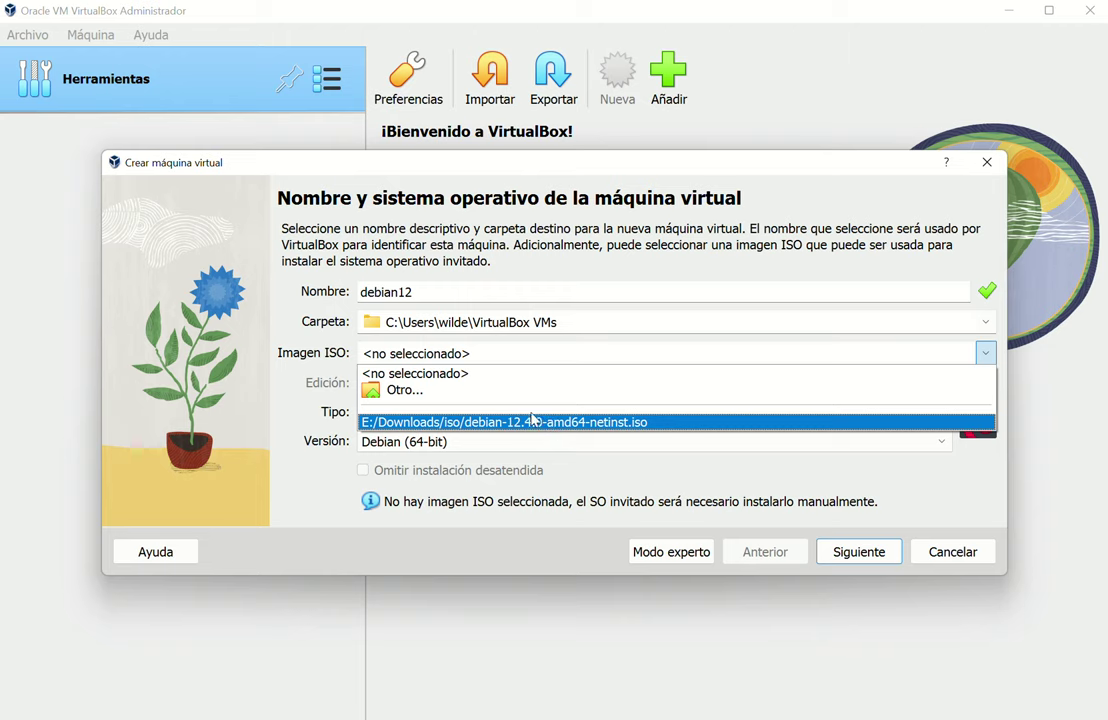
left_click(551, 421)
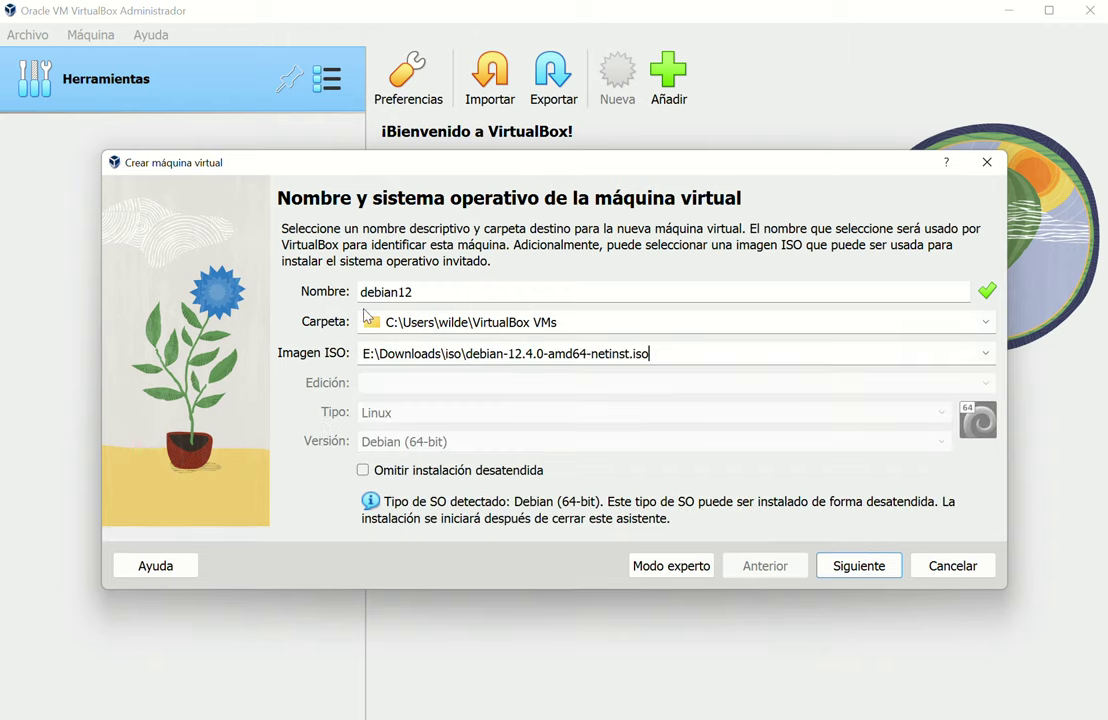
left_click(362, 469)
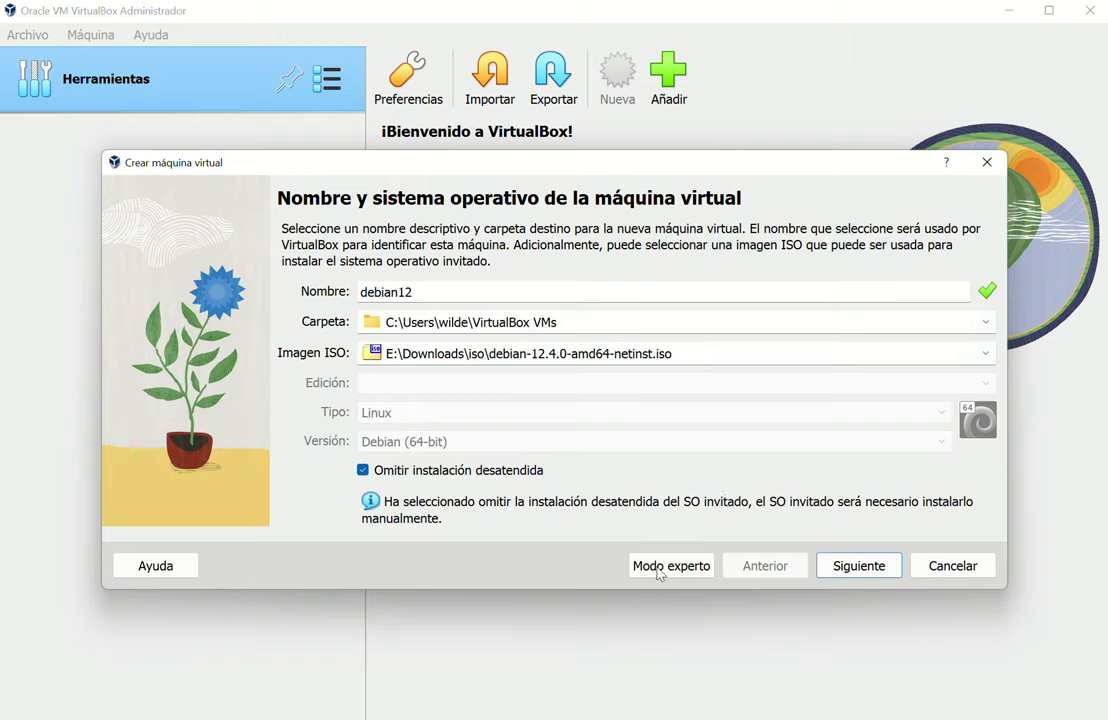
left_click(876, 567)
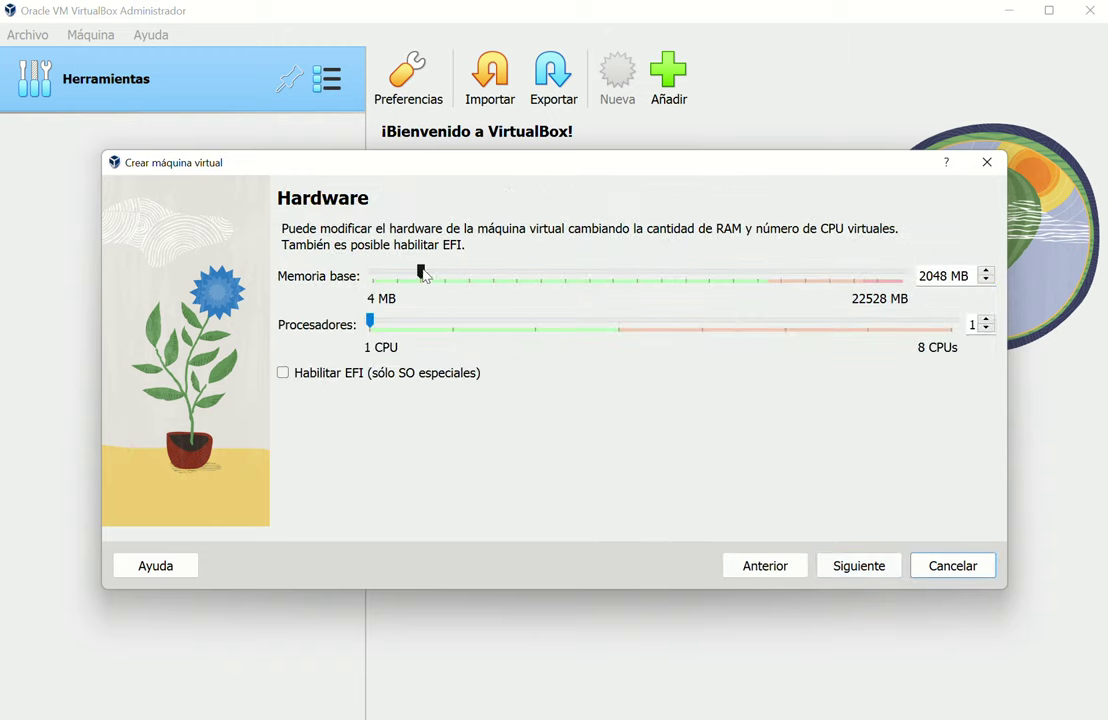
Allocate 4096 MB base memory, 2 processors and an 80 GB virtual disk
left_click_drag(421, 273, 471, 274)
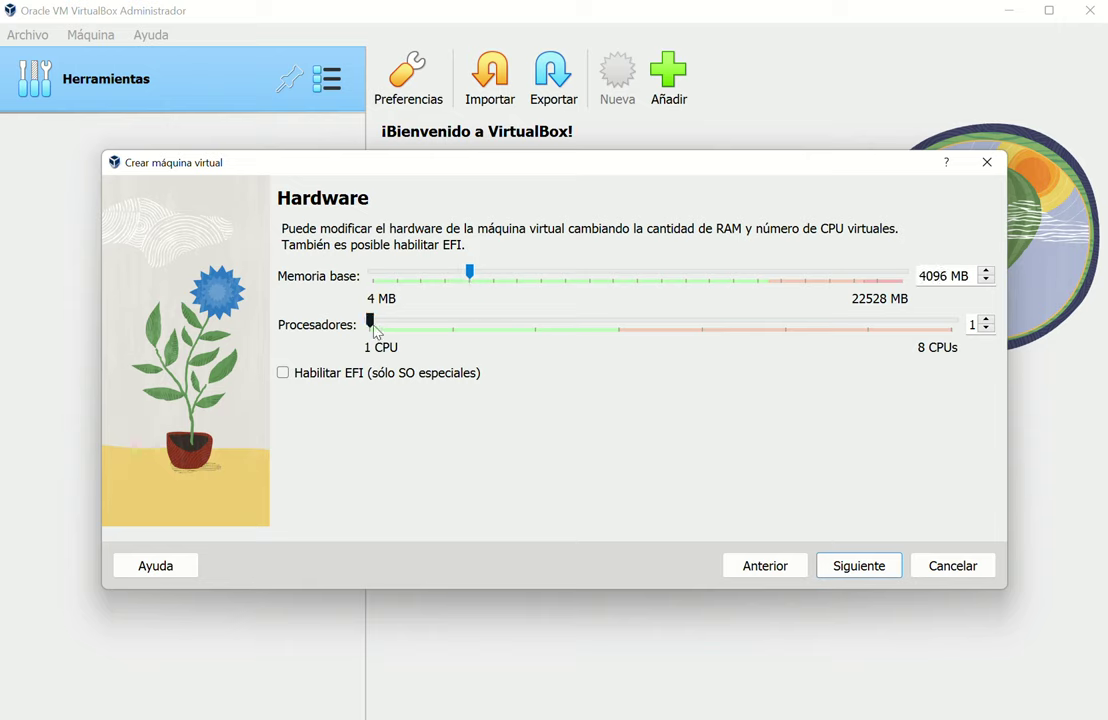
left_click_drag(371, 322, 460, 324)
left_click(848, 572)
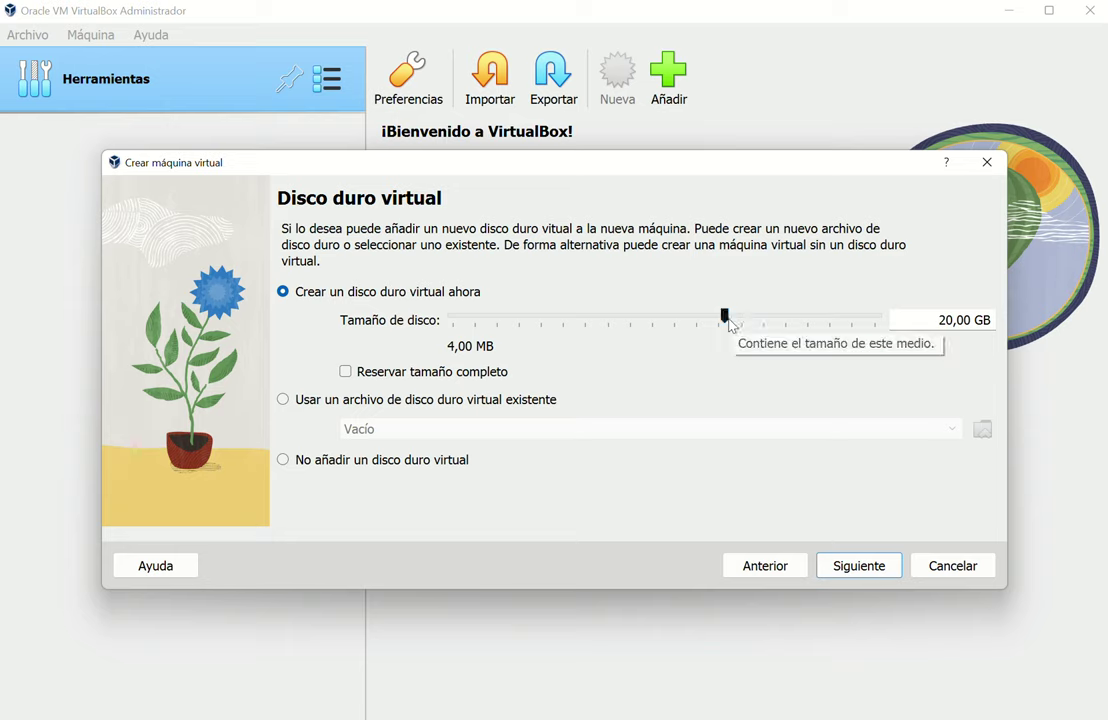
left_click_drag(727, 323, 769, 321)
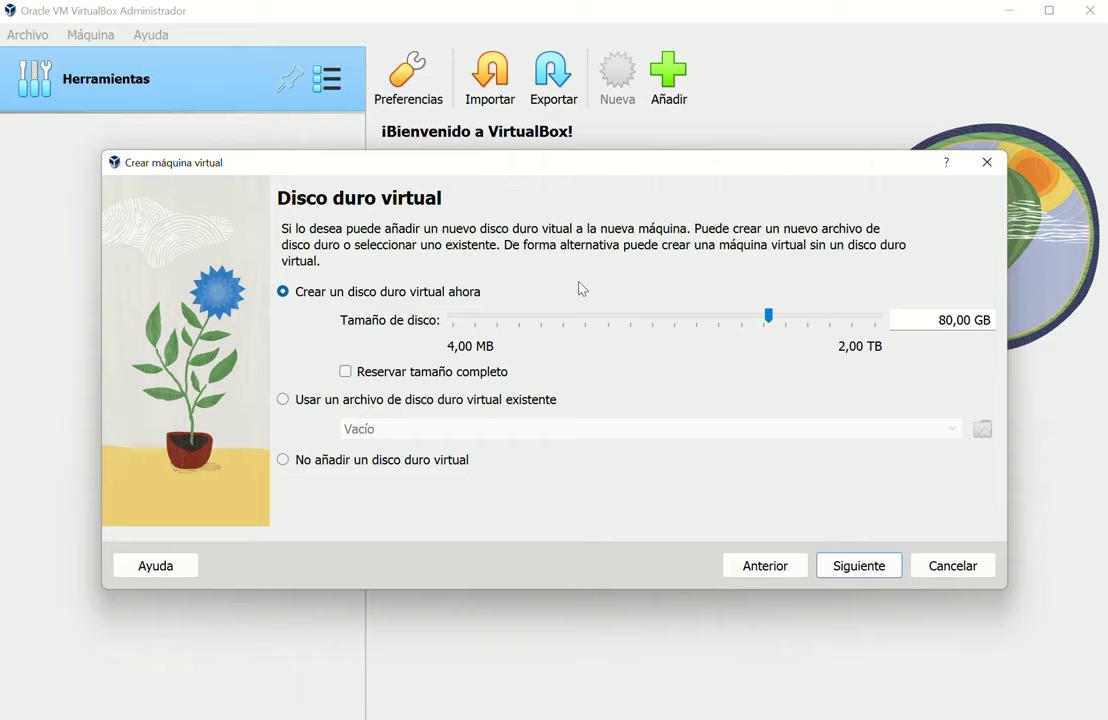
left_click(880, 570)
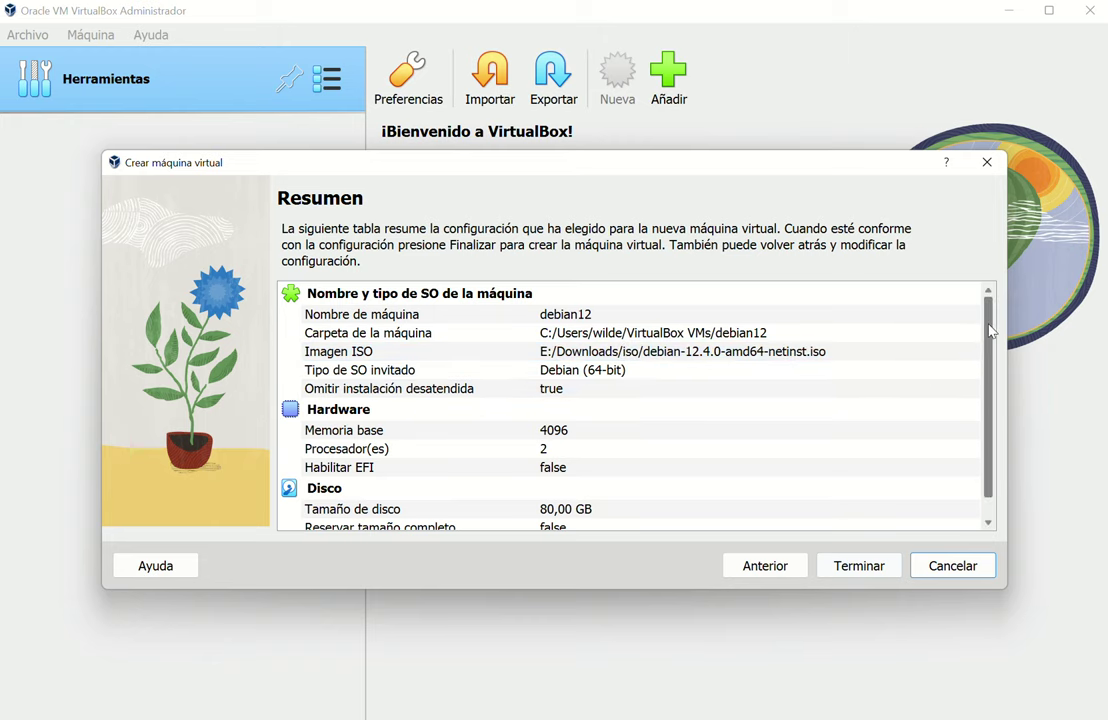
Review the Resumen table and finish creating debian12 with 4096 MB, 2 CPUs and an 80 GB disk
scroll(990, 330, "down", 1)
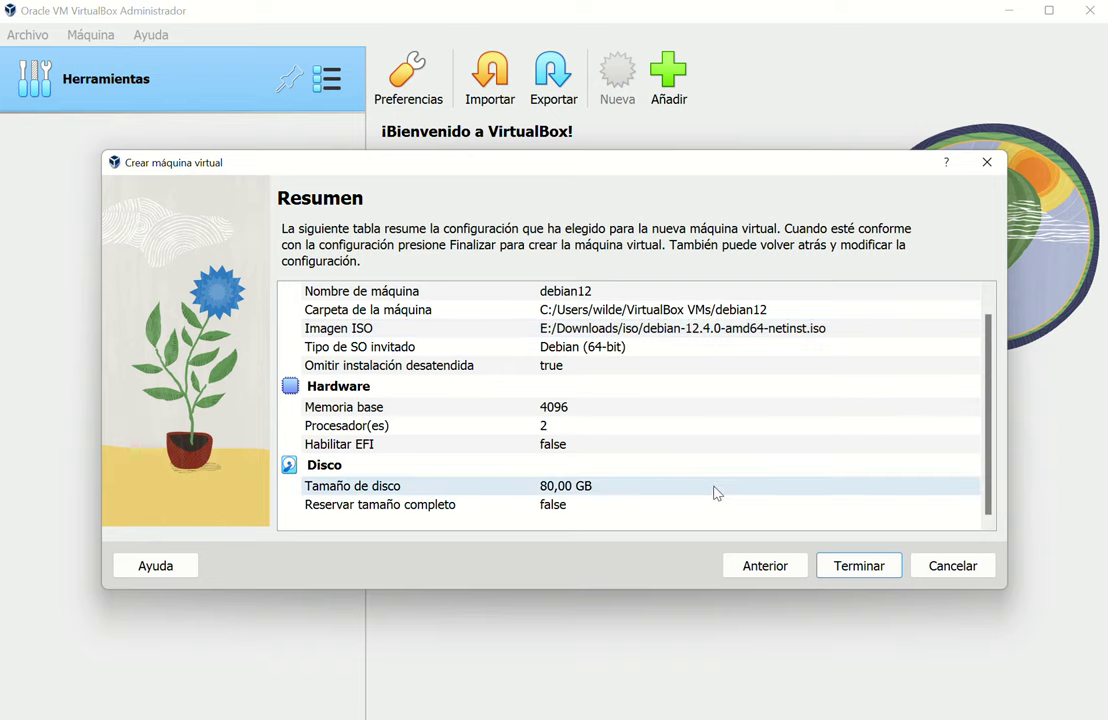
left_click(834, 575)
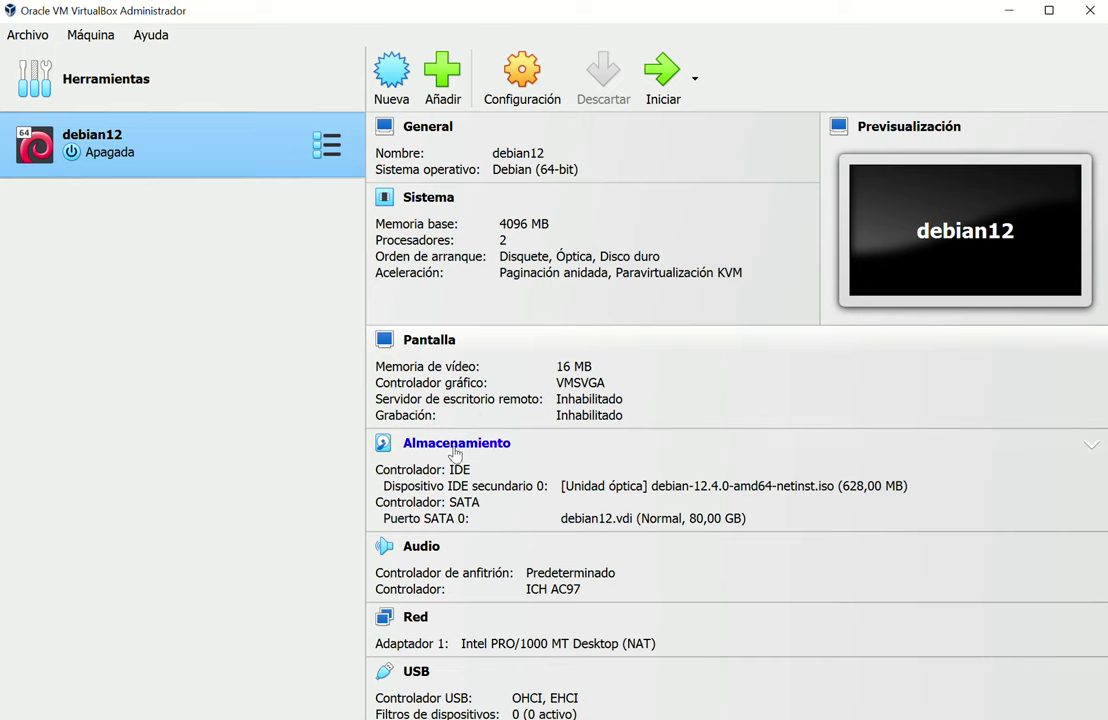
Start debian12 with Inicio normal and check the notifications while it boots
scroll(447, 540, "down", 2)
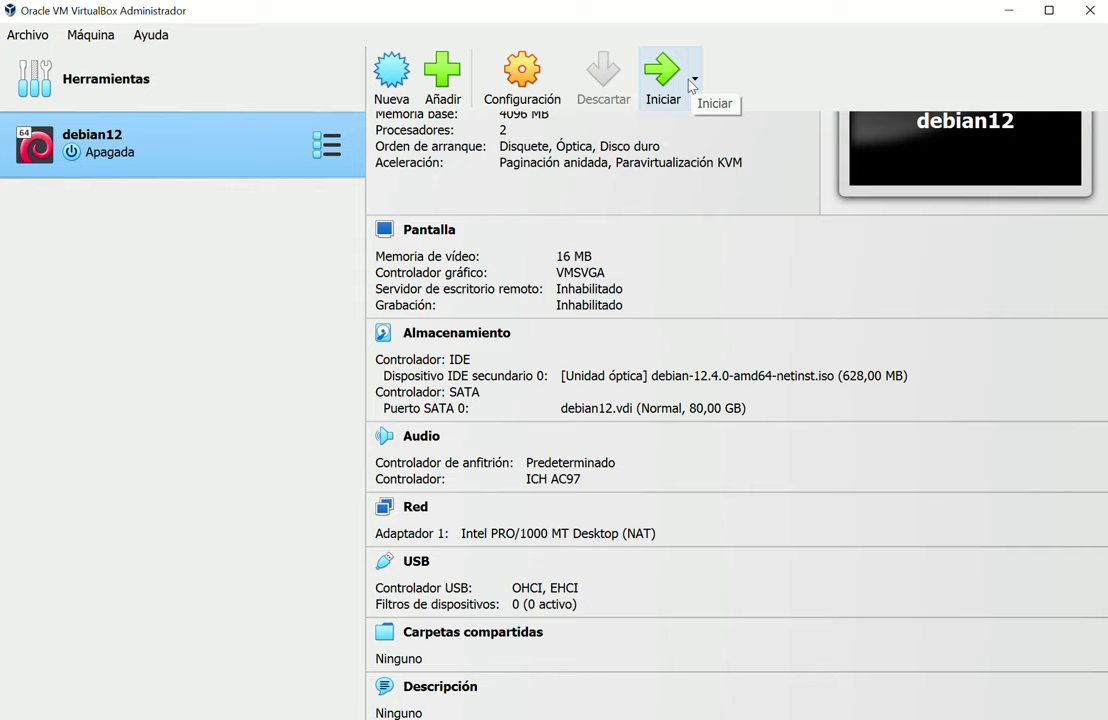
left_click(693, 84)
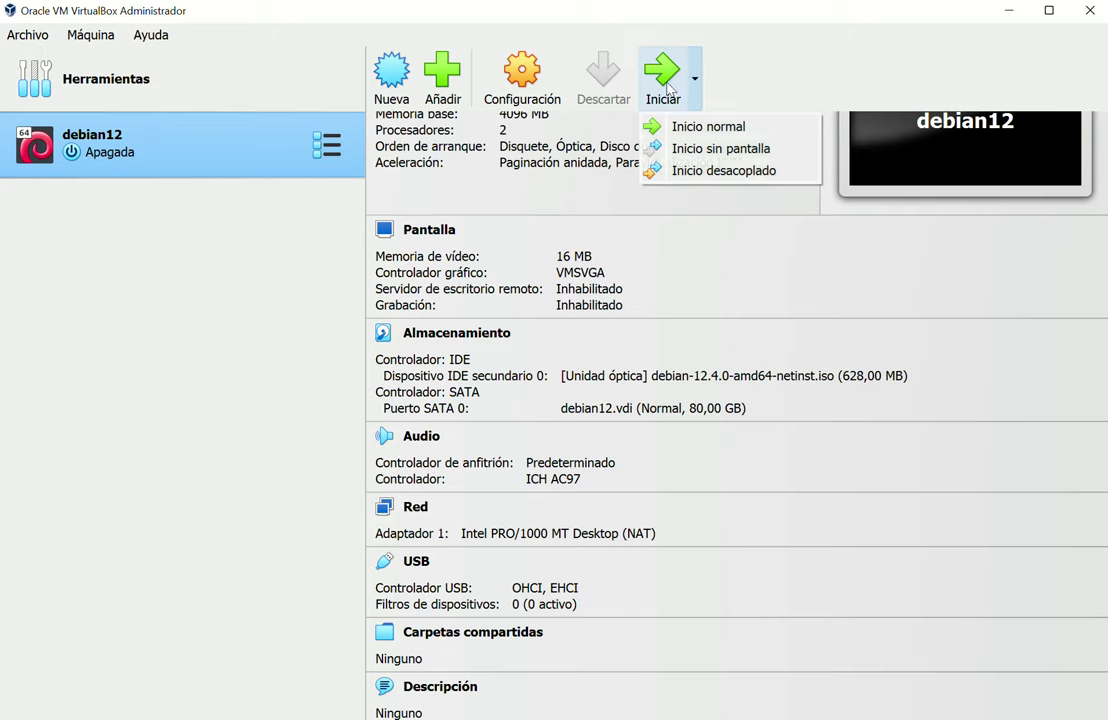
left_click(708, 126)
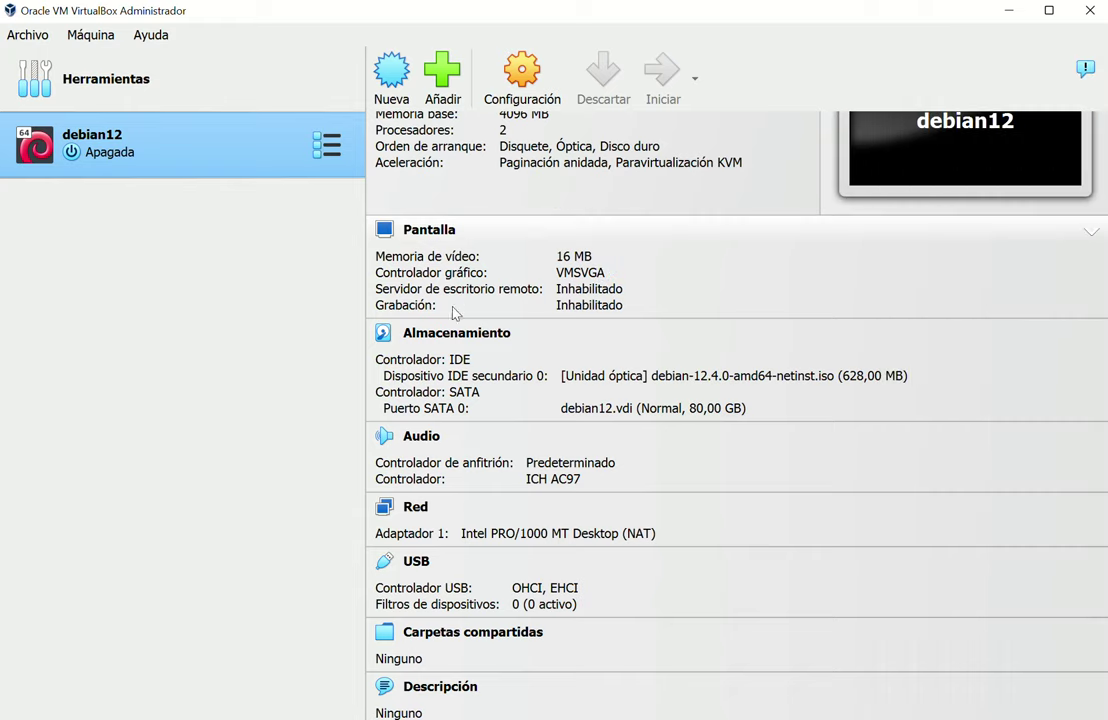
left_click(1085, 68)
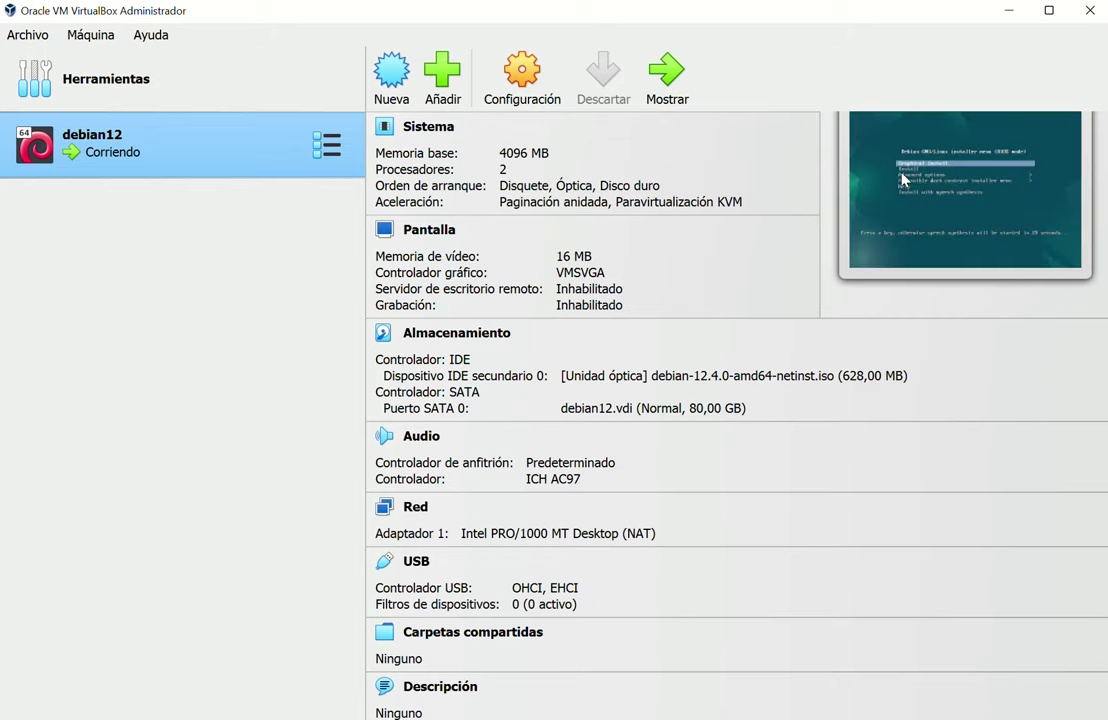
Show the debian12 window, dismiss the auto-capture notices, and let it capture keyboard and mouse
left_click(662, 88)
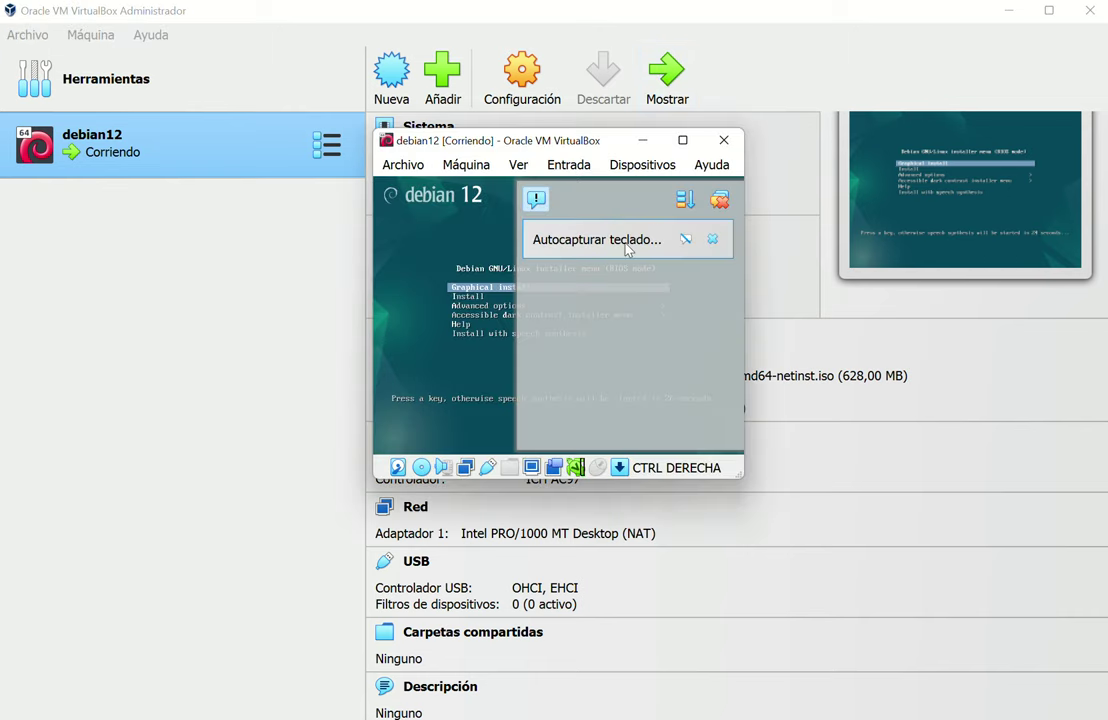
left_click(626, 246)
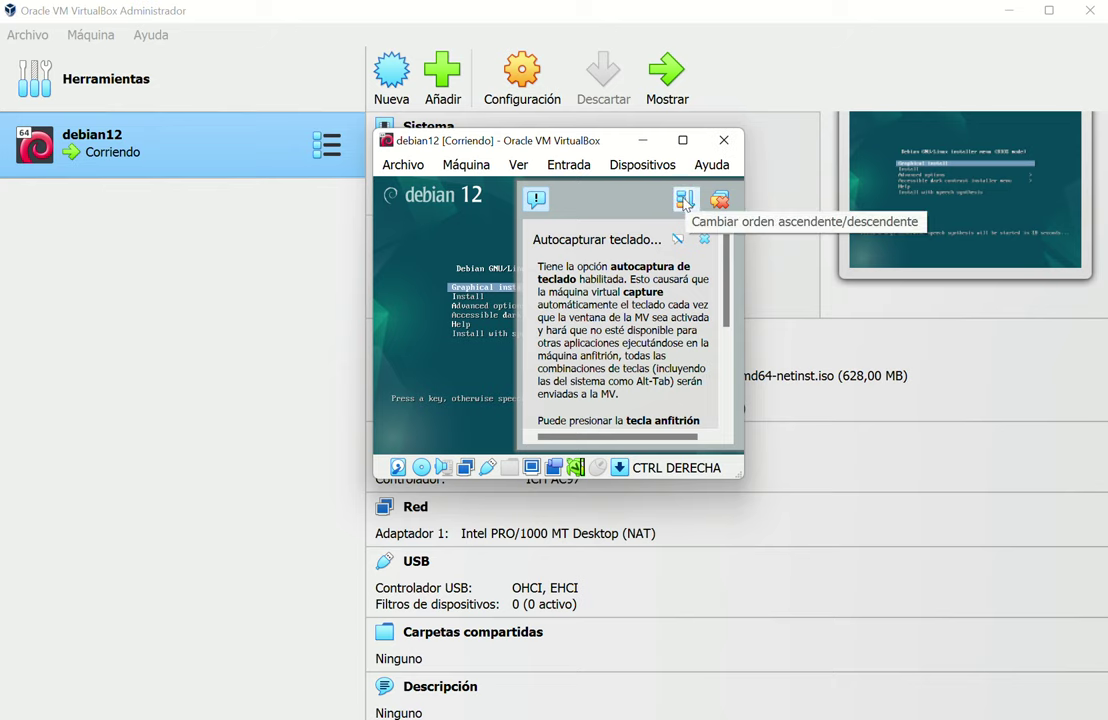
scroll(634, 302, "down", 5)
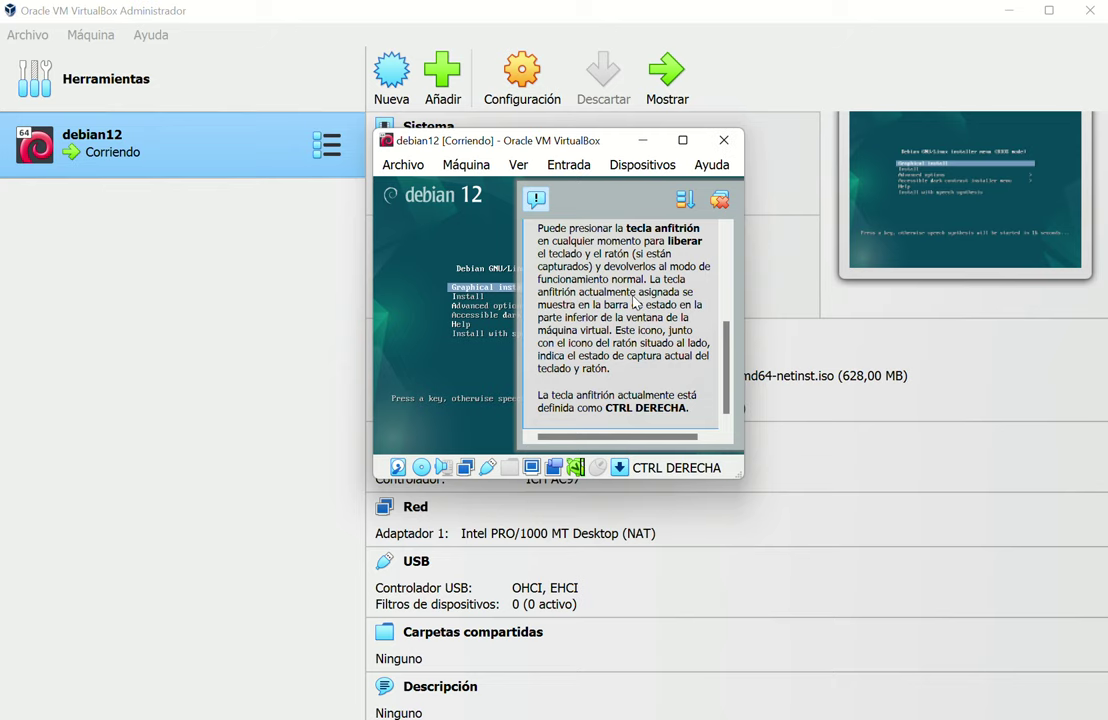
scroll(634, 302, "up", 5)
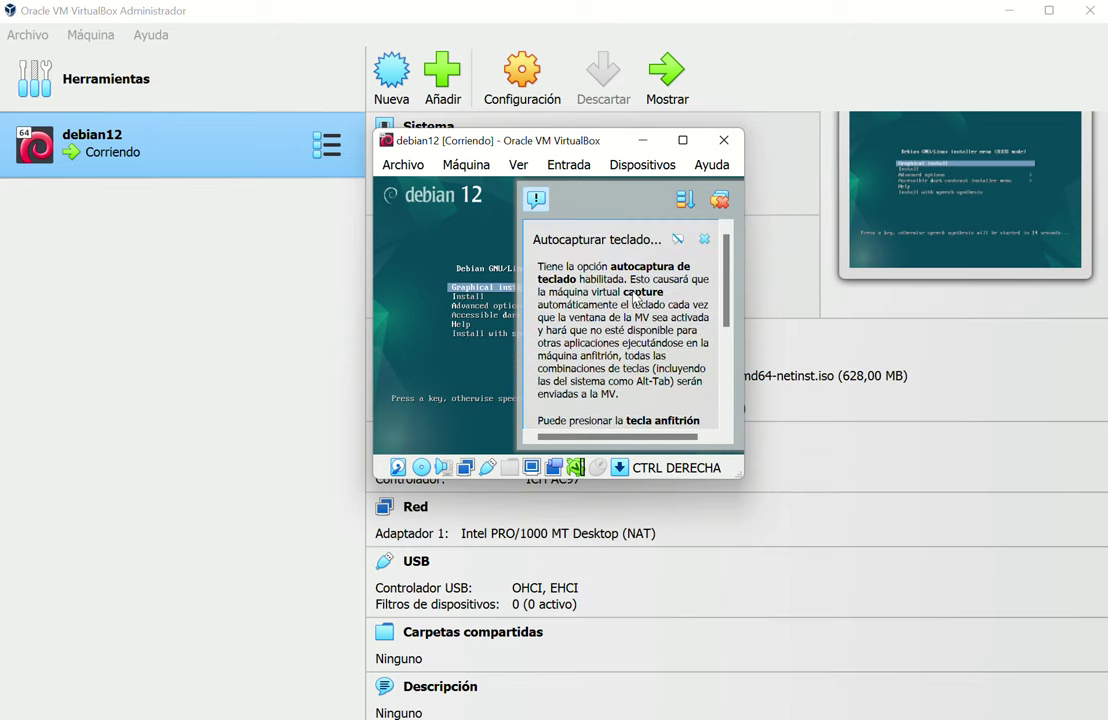
left_click(536, 198)
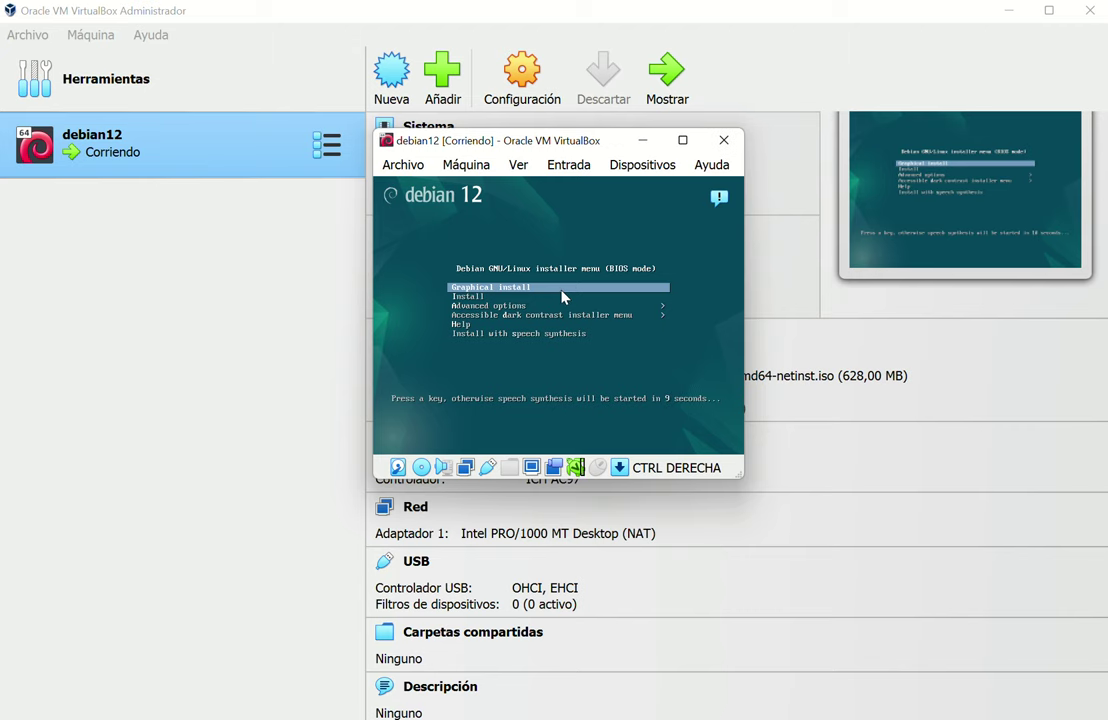
left_click(546, 302)
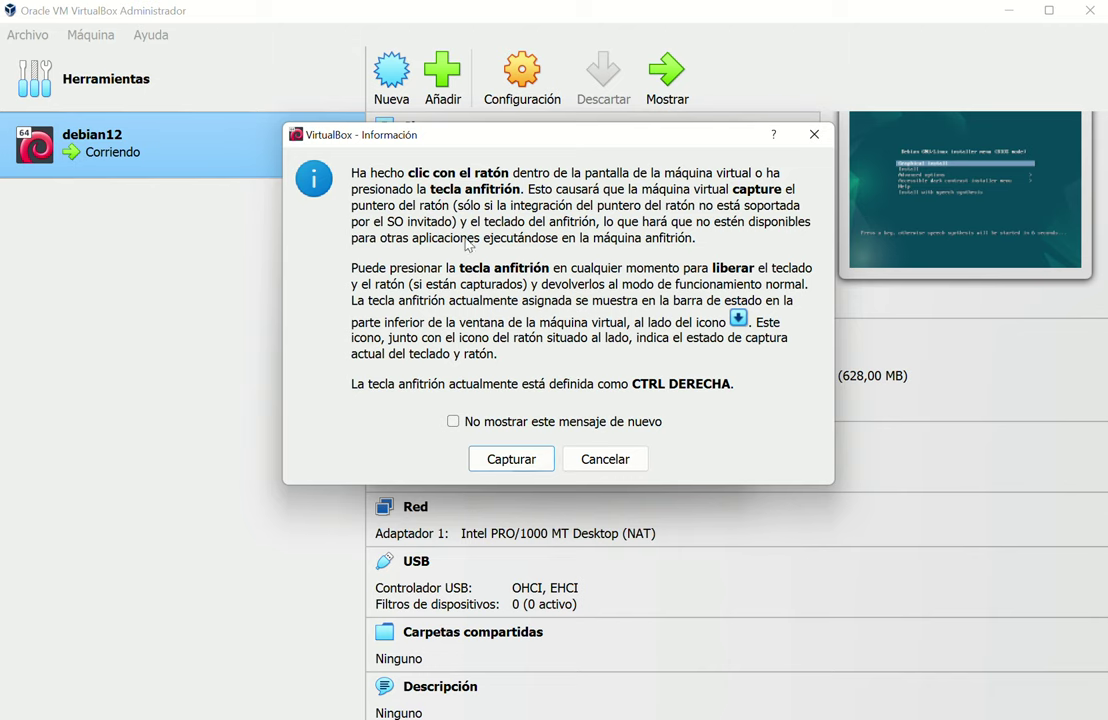
left_click(515, 468)
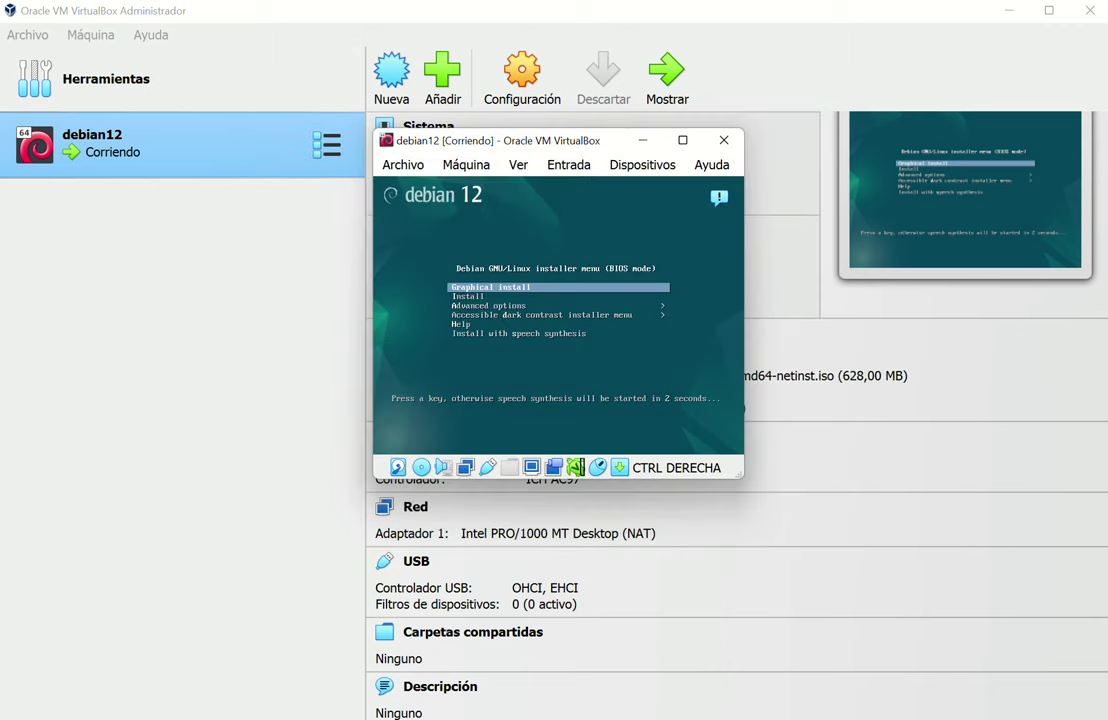
Stop the boot countdown, then reset debian12 via Máquina > Reiniciar and confirm
key("Return")
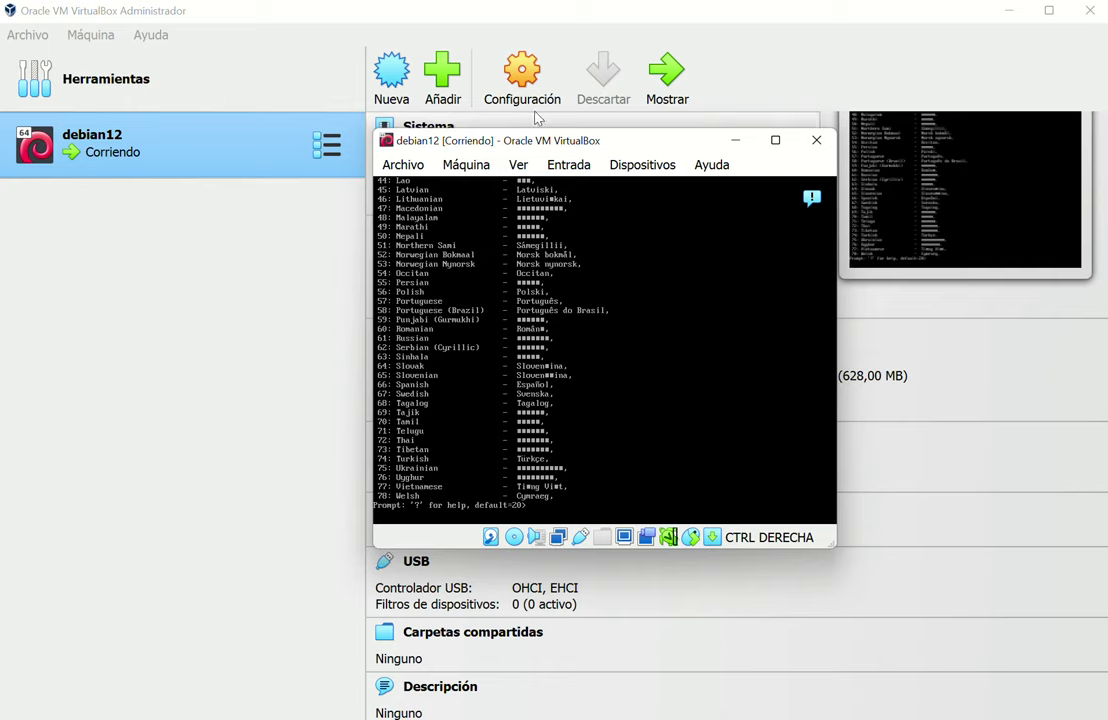
left_click(465, 170)
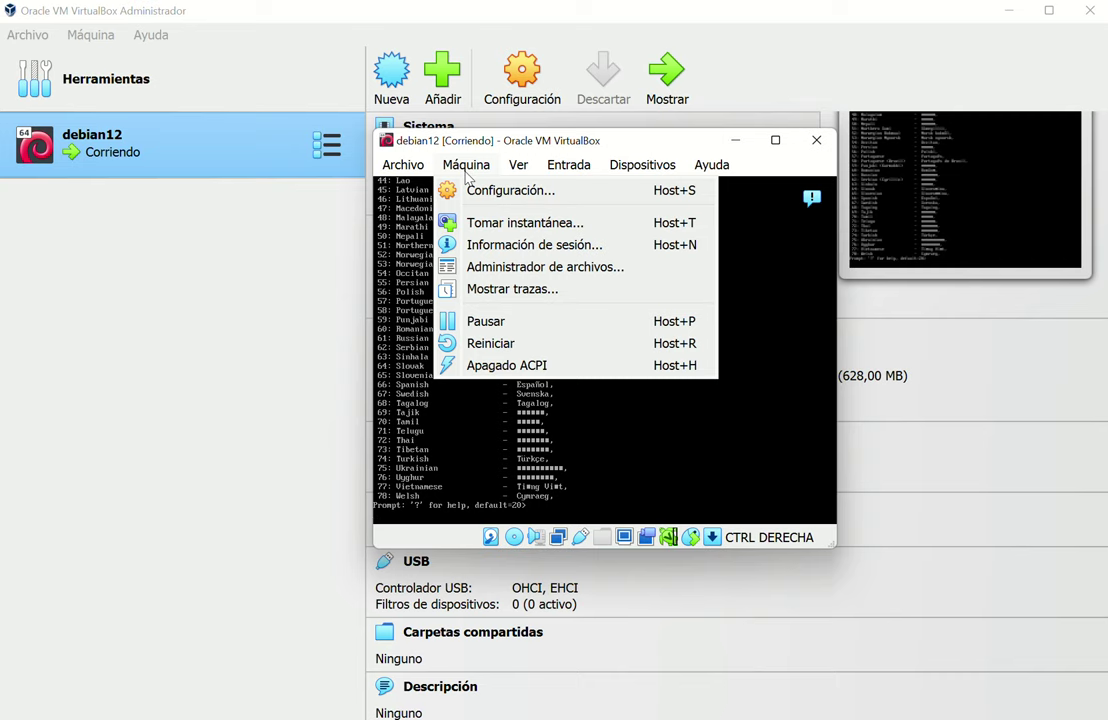
left_click(477, 343)
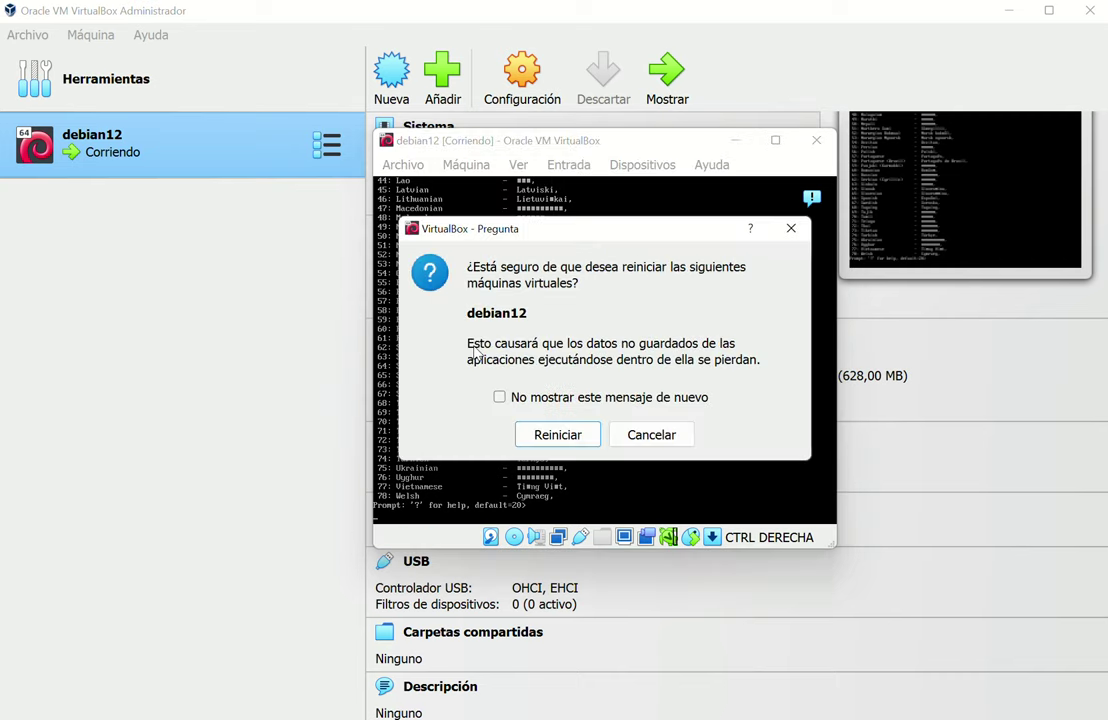
left_click(551, 436)
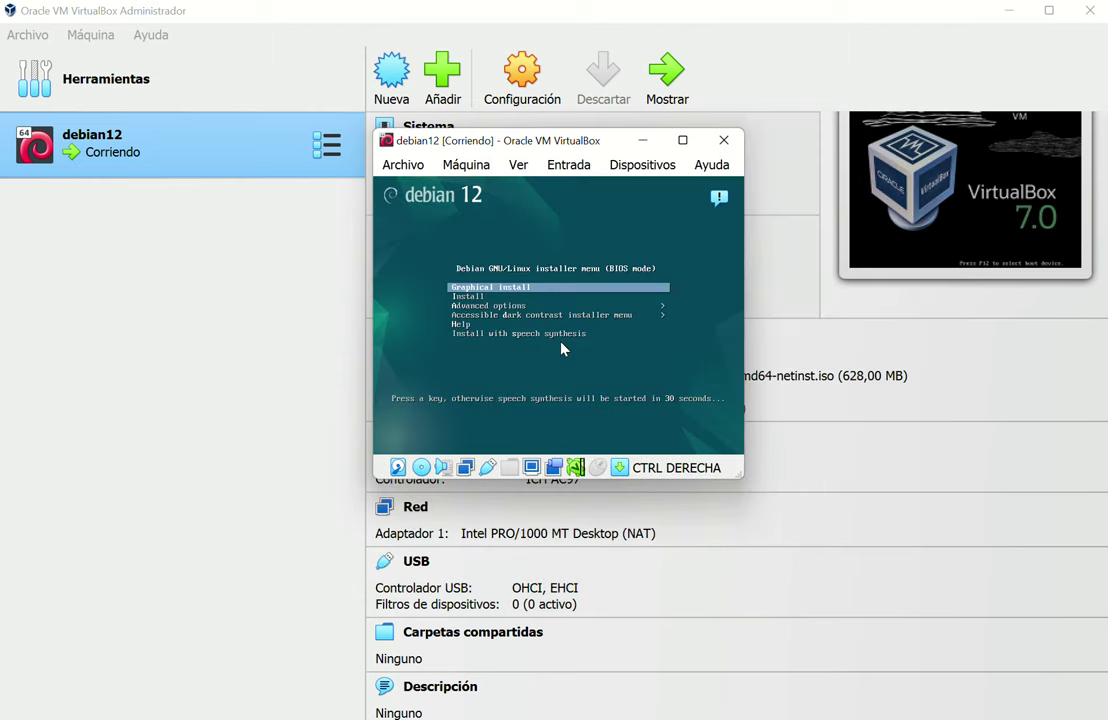
Choose Graphical install on the boot menu to launch the Debian installer
key("Down")
key("Up")
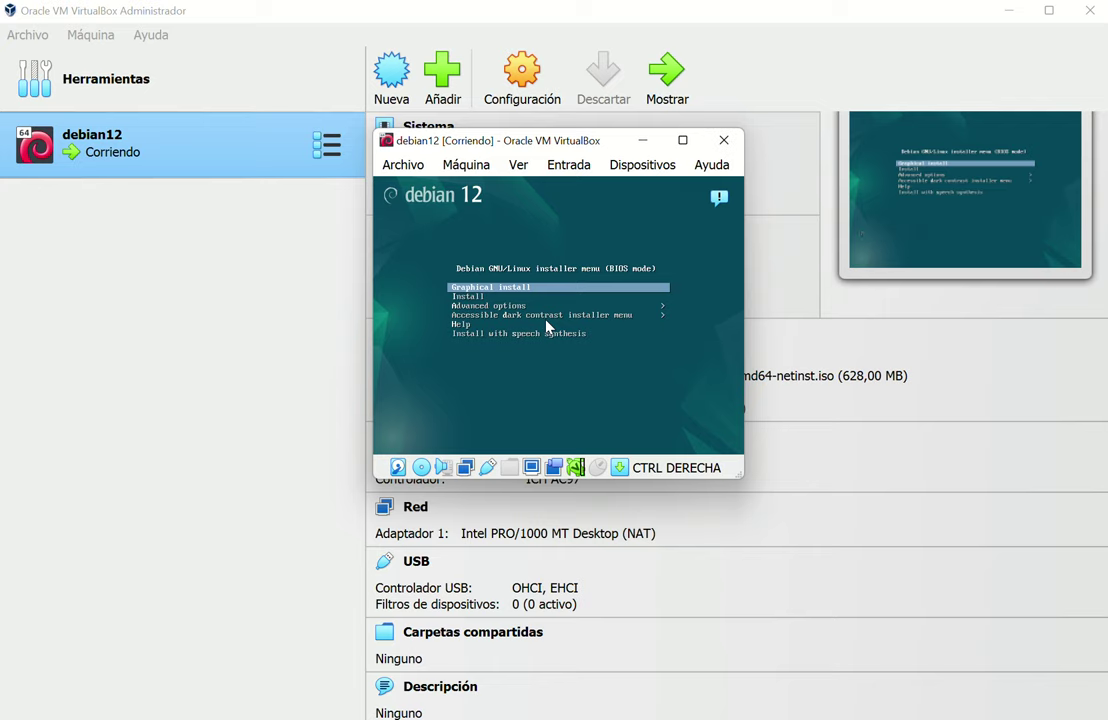
key("Return")
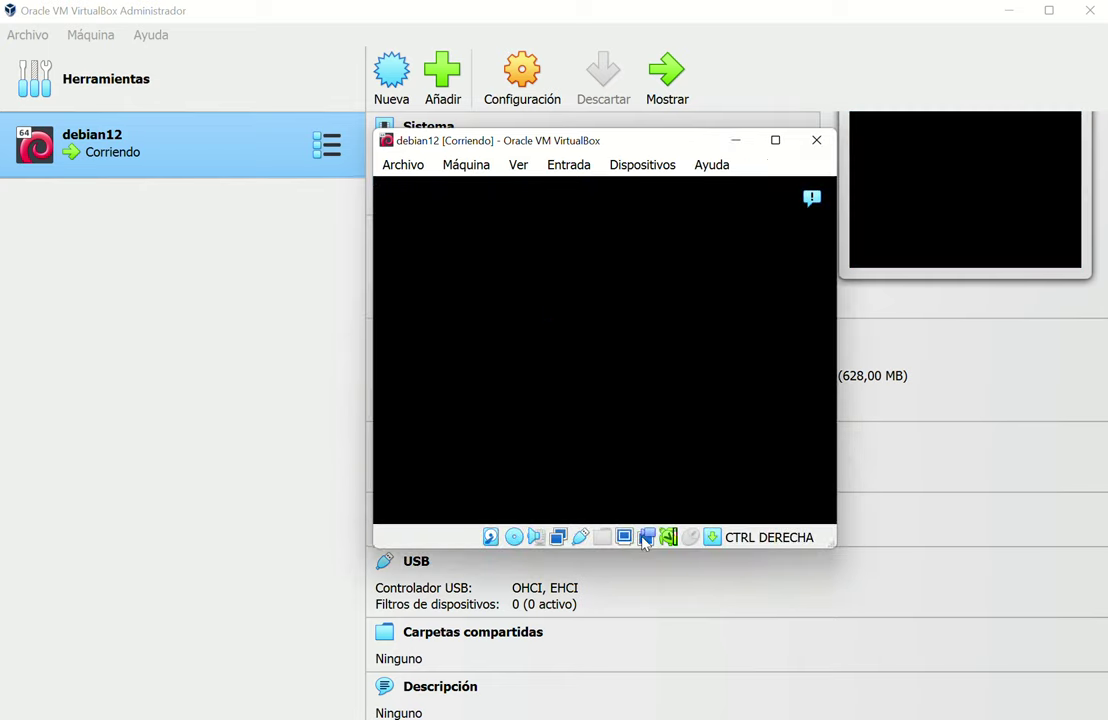
mouse_move(669, 541)
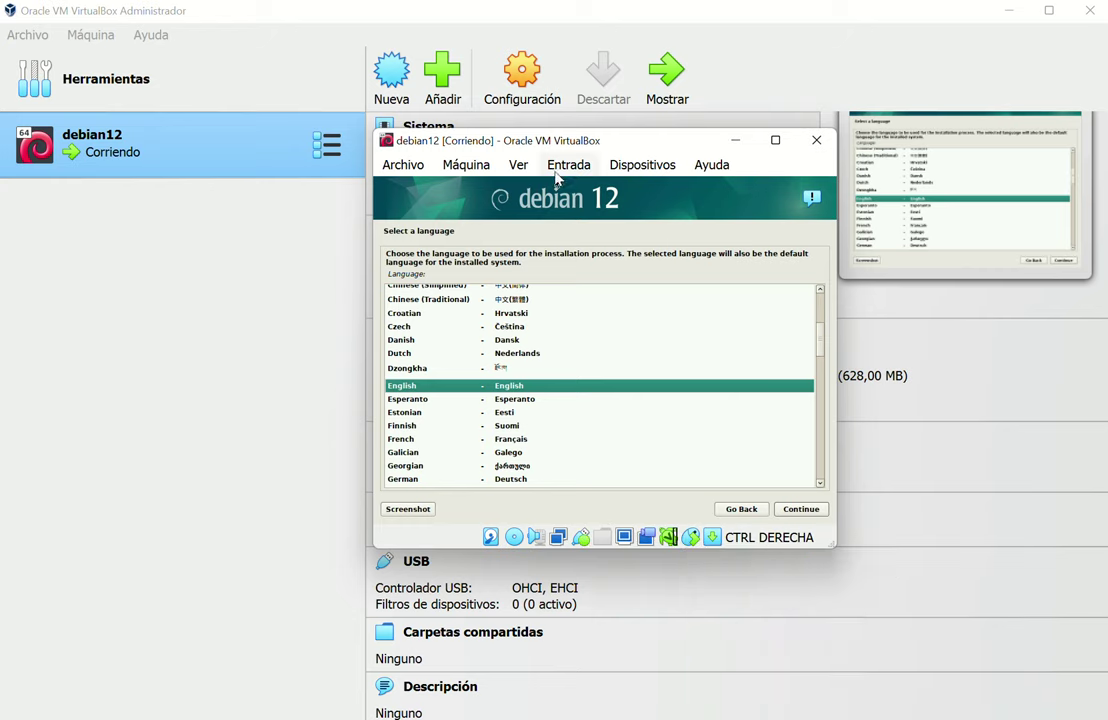
Switch the VM window to Ver > Modo escalado and confirm the change
left_click(518, 168)
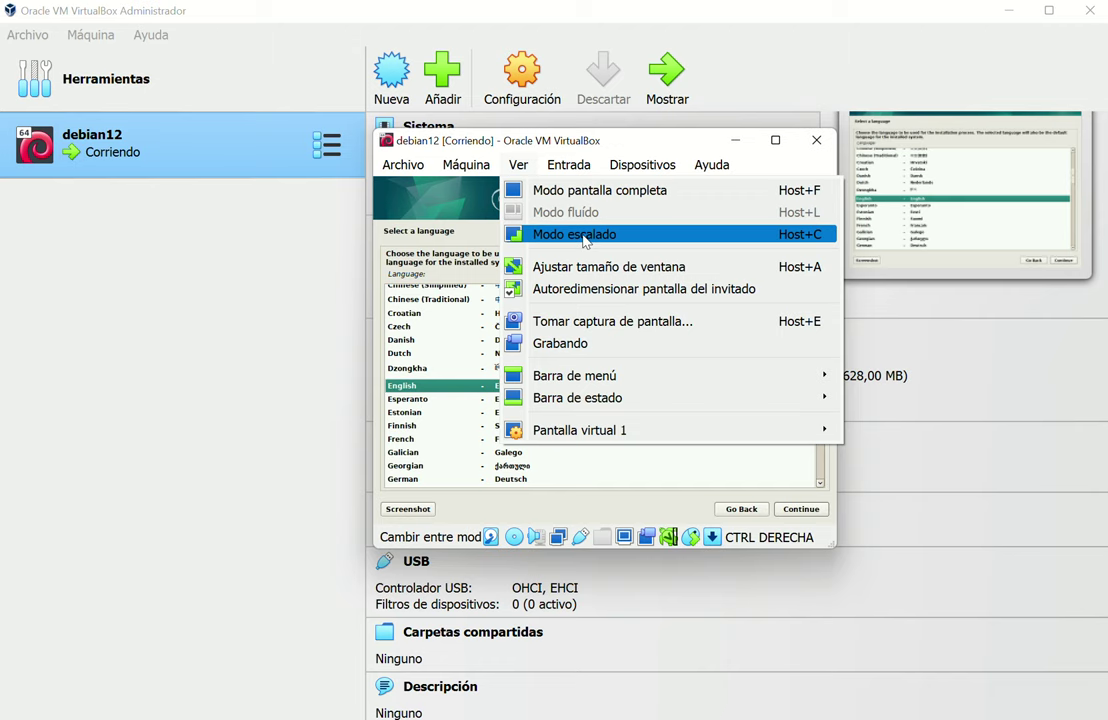
left_click(585, 236)
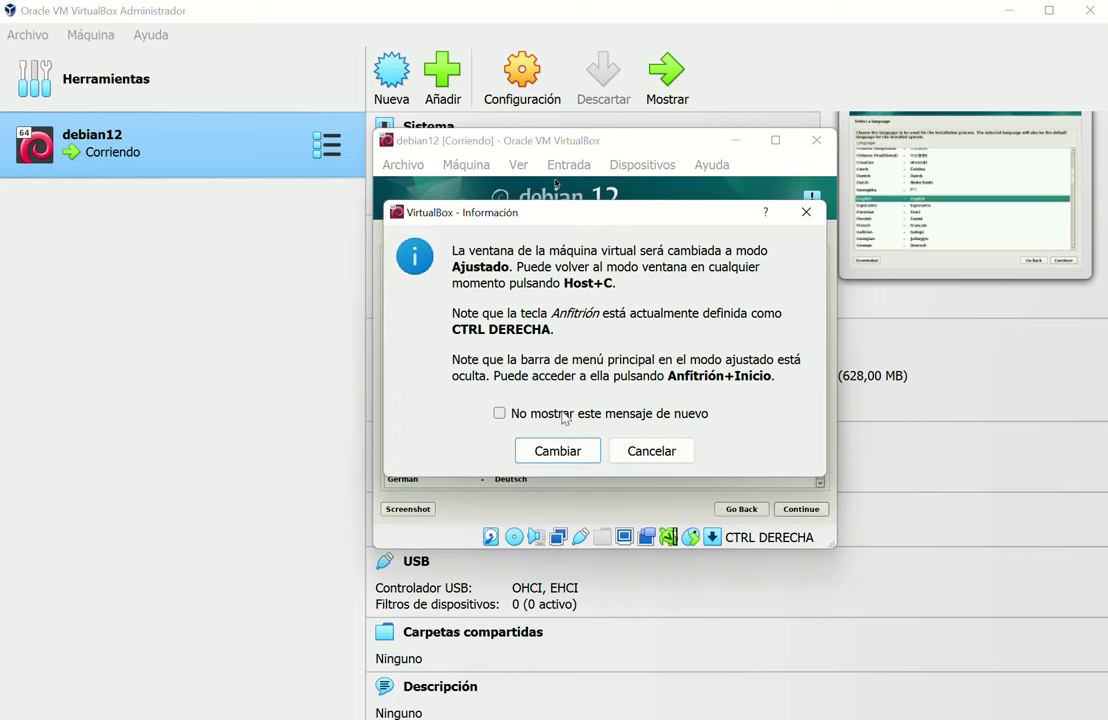
left_click(553, 451)
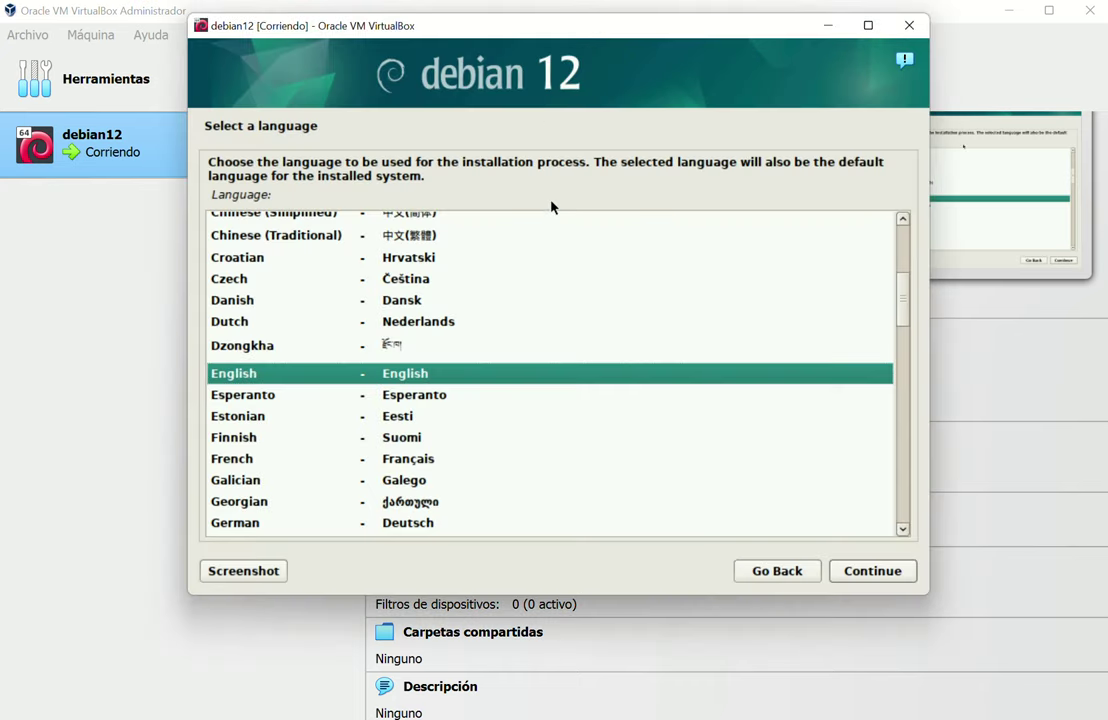
Keep English as the installation language
key("Down")
key("Down")
key("Down")
key("Down")
key("Up")
key("Up")
key("Up")
key("Up")
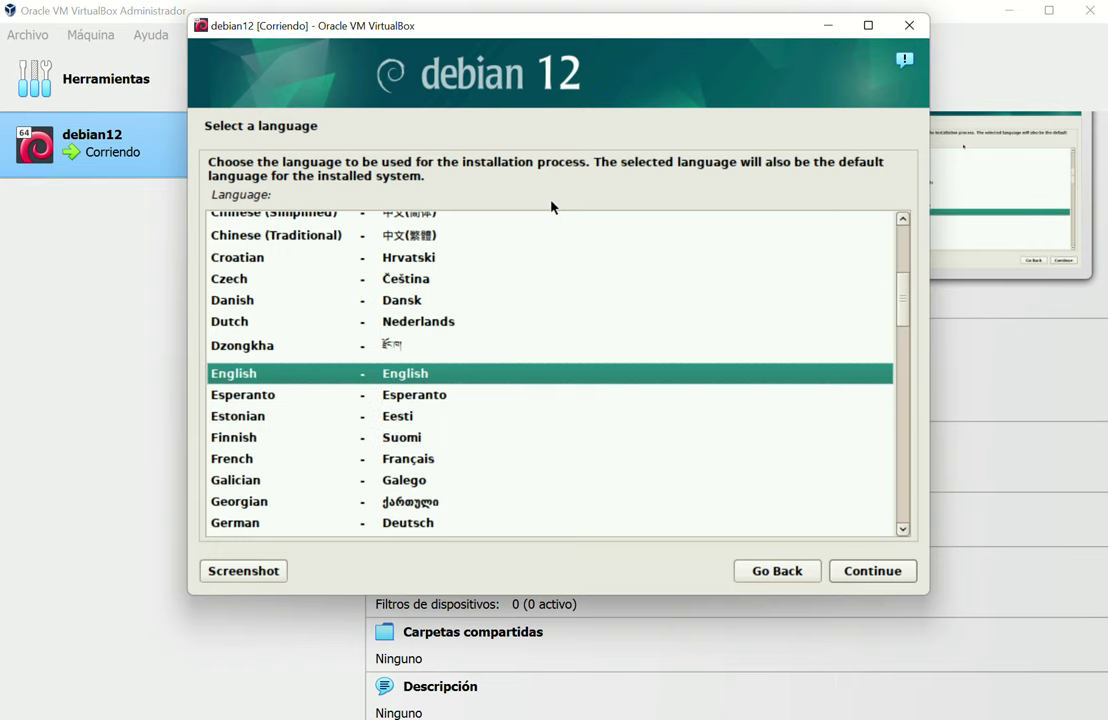
key("Return")
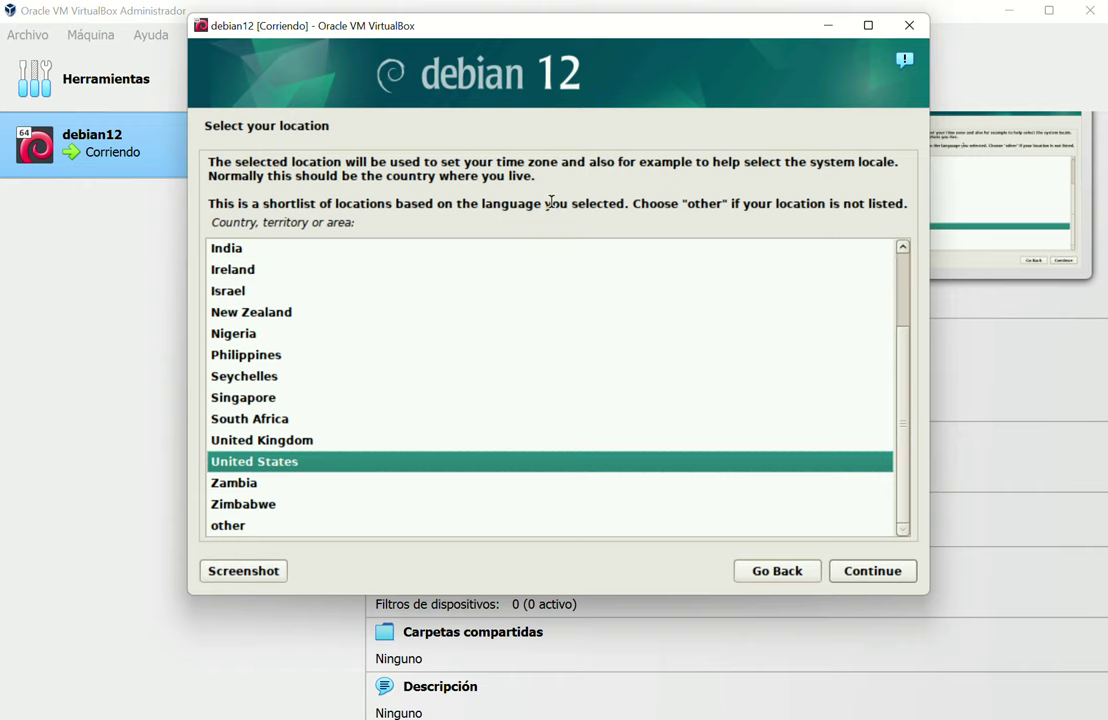
Accept United States as location and select the Latin American keymap
key("Return")
key("Down")
key("Down")
key("Down")
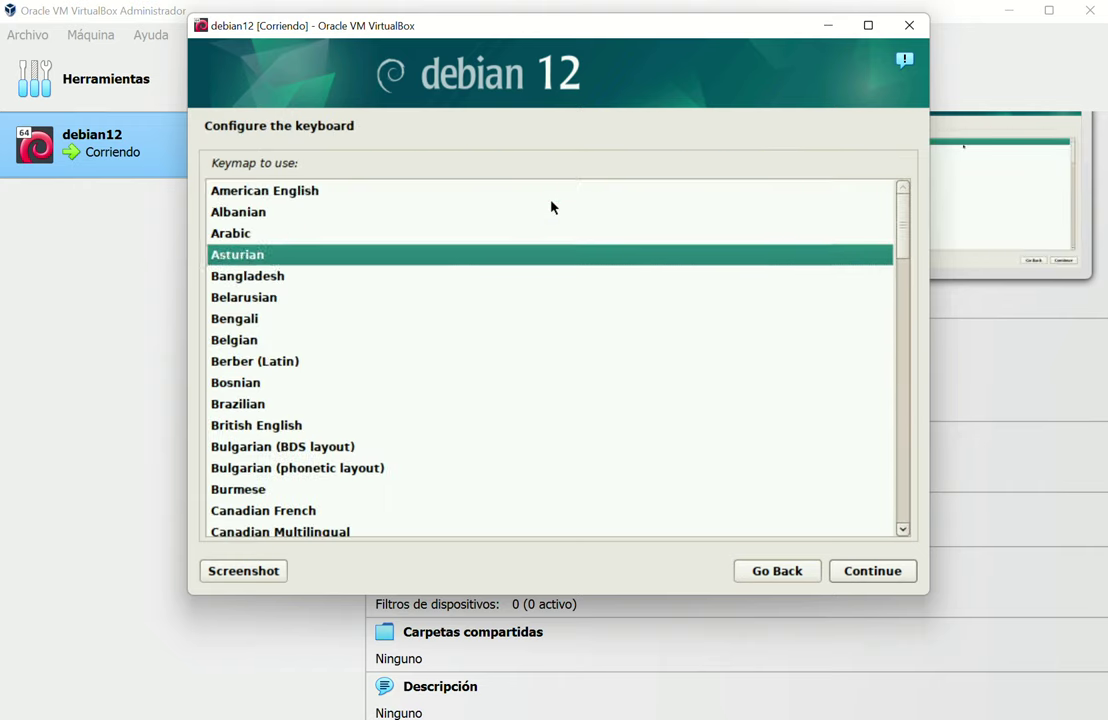
key("Up")
key("Up")
key("Up")
key("Down")
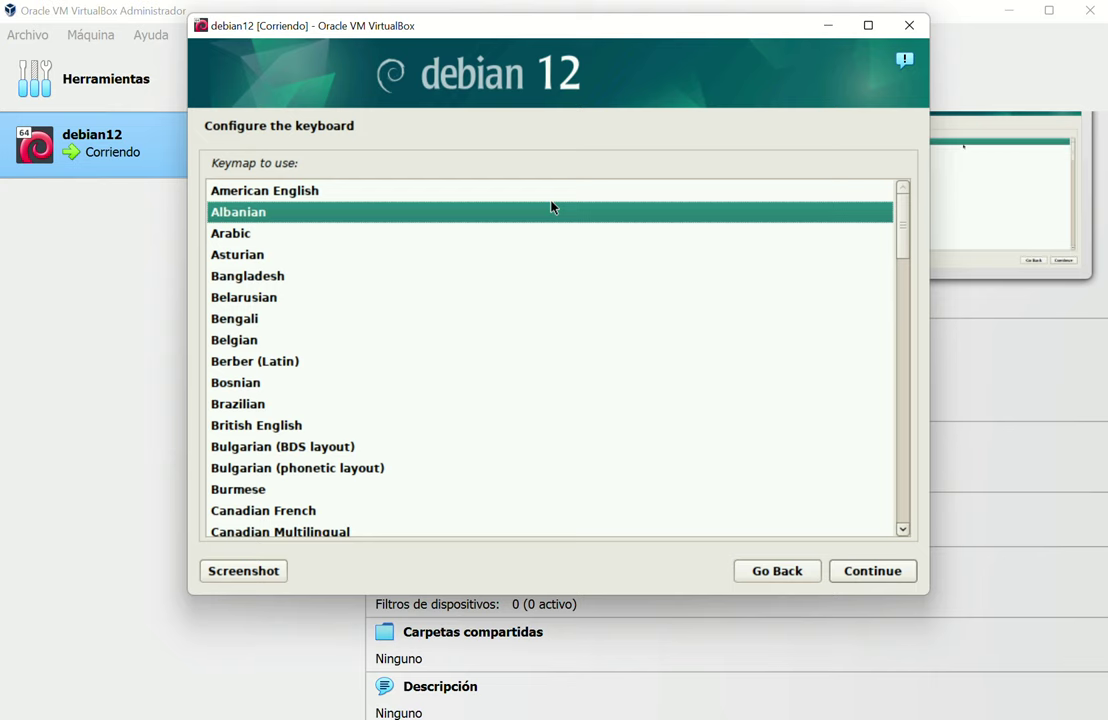
key("Down")
key("Down")
key("Down")
key("Down")
key("Down")
key("Down")
key("Down")
key("Down")
key("Down")
key("Down")
key("Down")
key("Down")
key("Down")
key("Up")
key("Up")
key("Up")
key("Up")
key("Up")
key("Up")
key("Up")
key("Up")
key("Up")
key("Up")
key("Up")
key("Up")
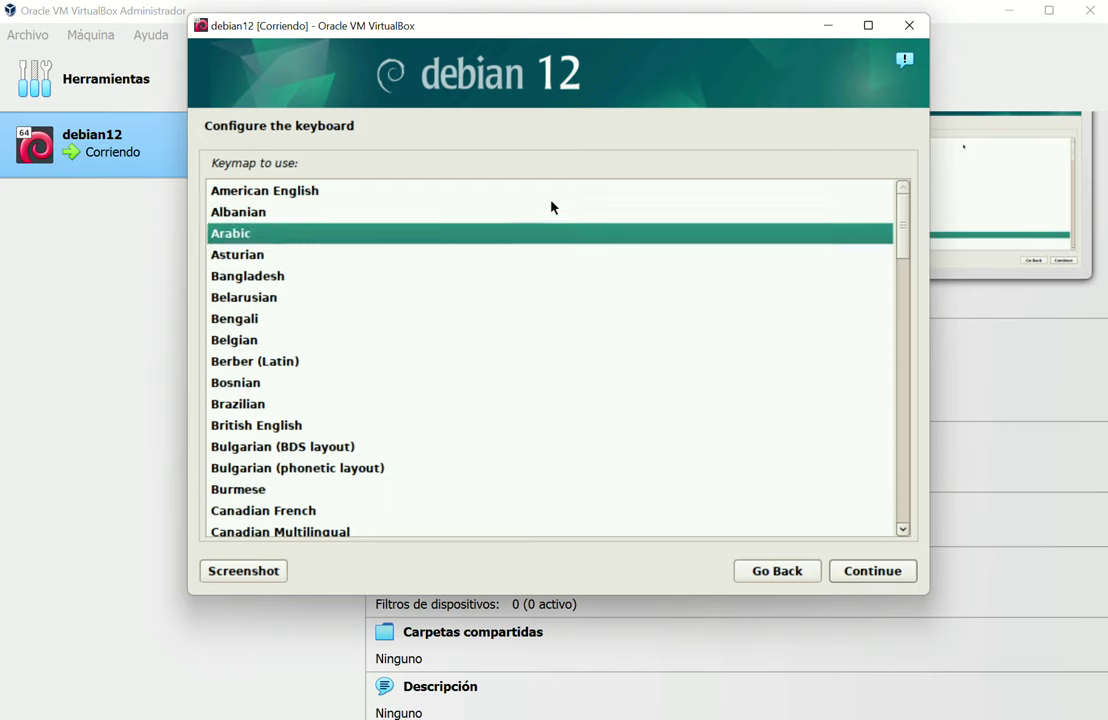
key("Up")
key("Up")
key("Down")
key("Down")
key("Down")
key("Down")
key("Down")
key("Down")
key("Down")
key("Down")
key("Down")
key("Down")
key("Down")
key("Down")
key("Down")
key("Down")
key("Down")
key("Down")
key("Down")
key("Down")
key("Down")
key("Down")
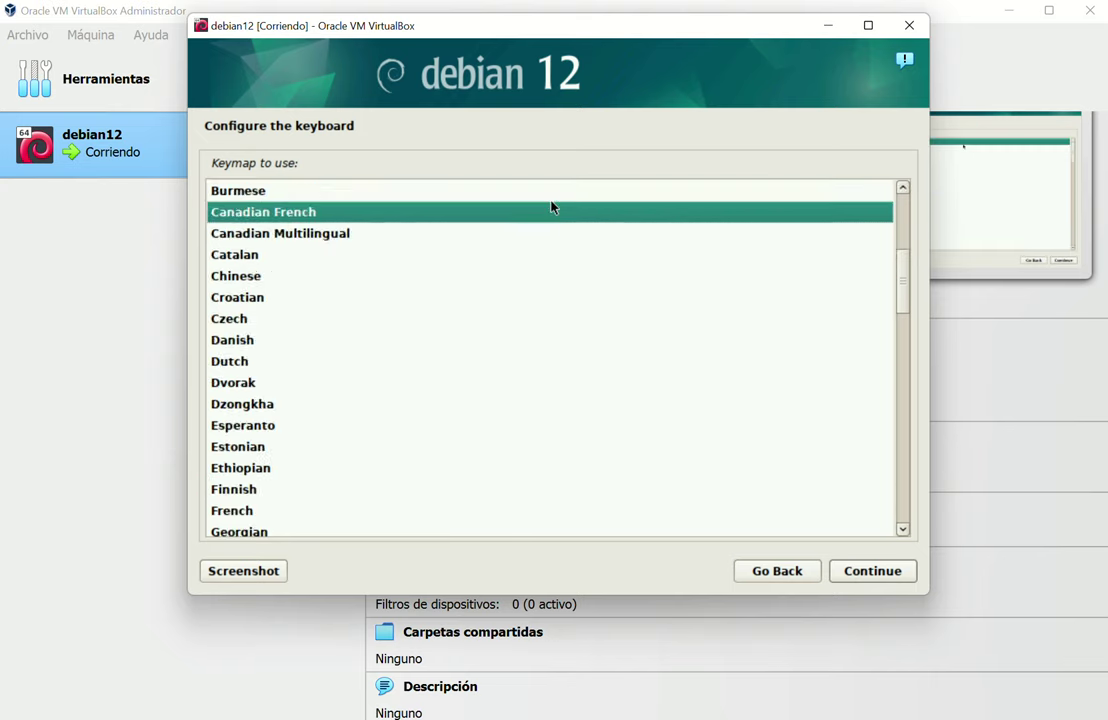
key("Down")
key("Down")
key("Down")
key("Down")
key("Down")
key("Down")
key("Down")
key("Down")
key("Down")
key("Down")
key("Down")
key("Down")
key("Down")
key("Down")
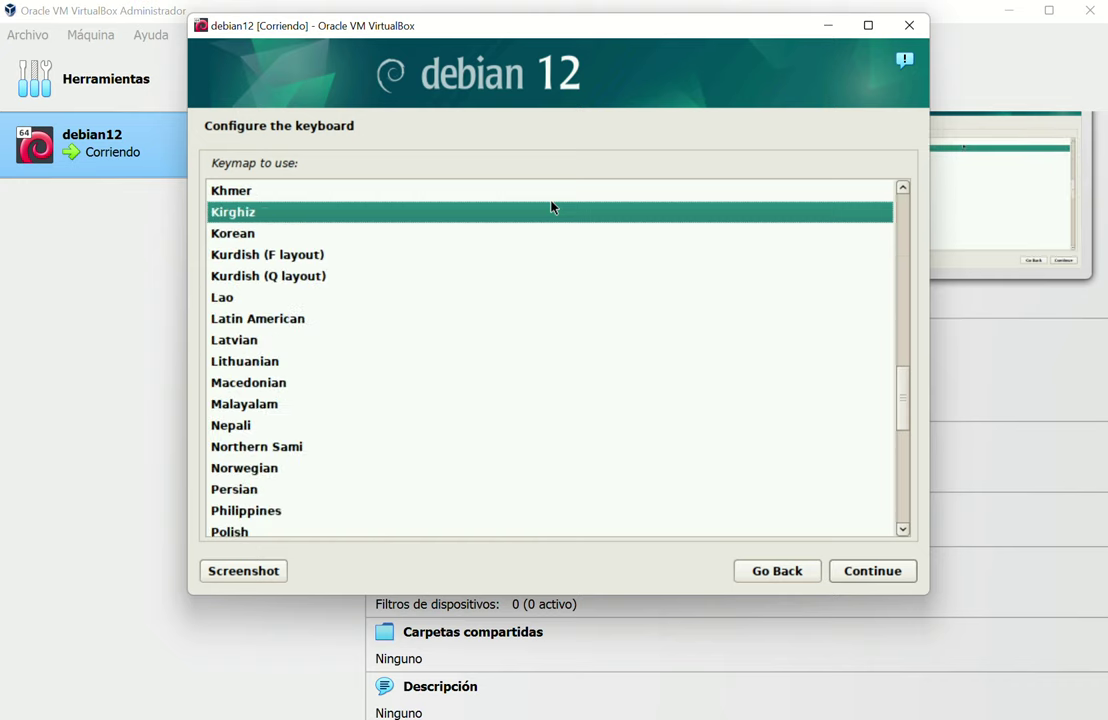
key("Down")
key("Down")
key("Down")
key("Down")
key("Down")
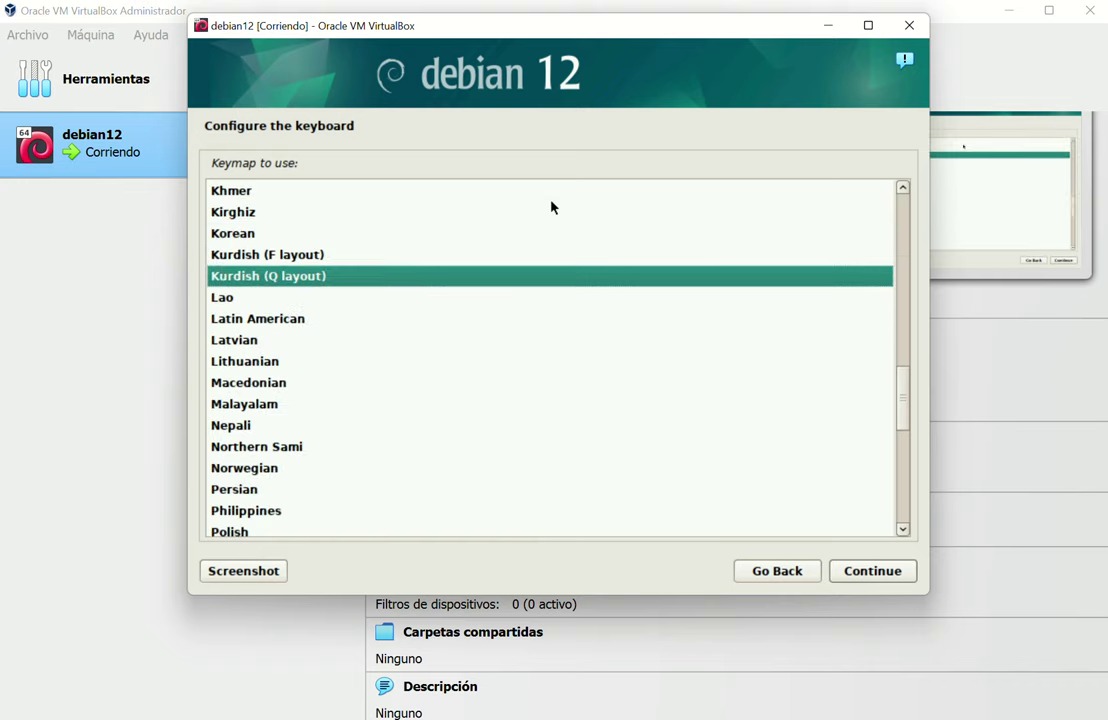
key("Return")
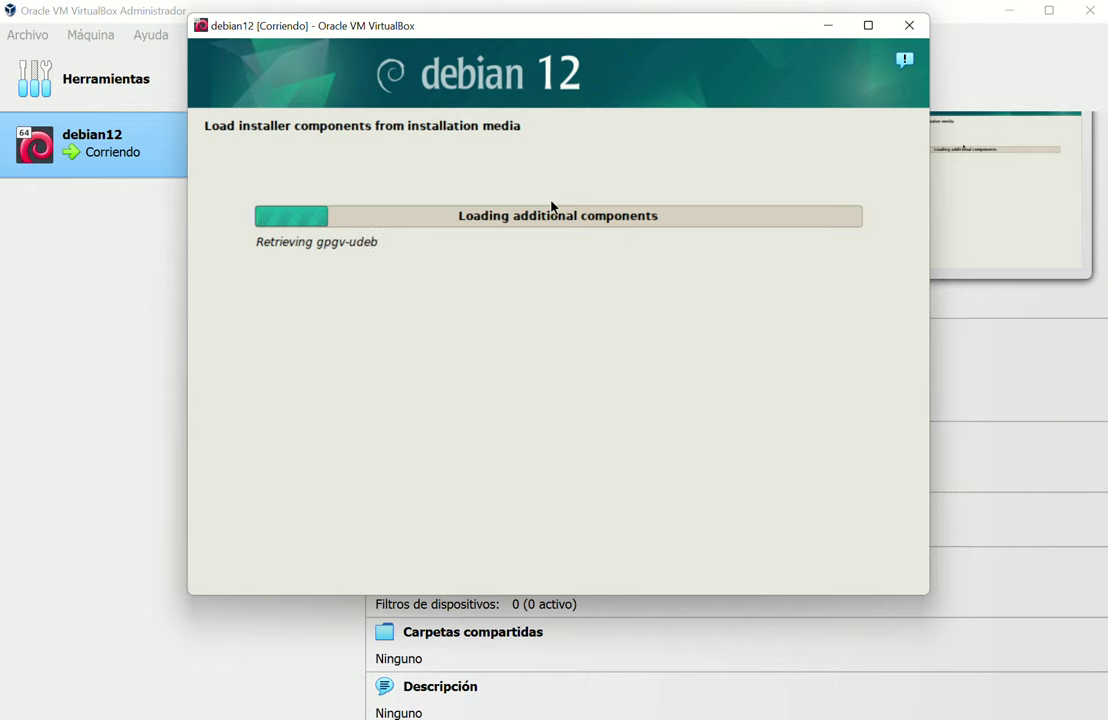
Drag the VM window down and right while the installer loads to the hostname screen
left_click_drag(532, 30, 560, 118)
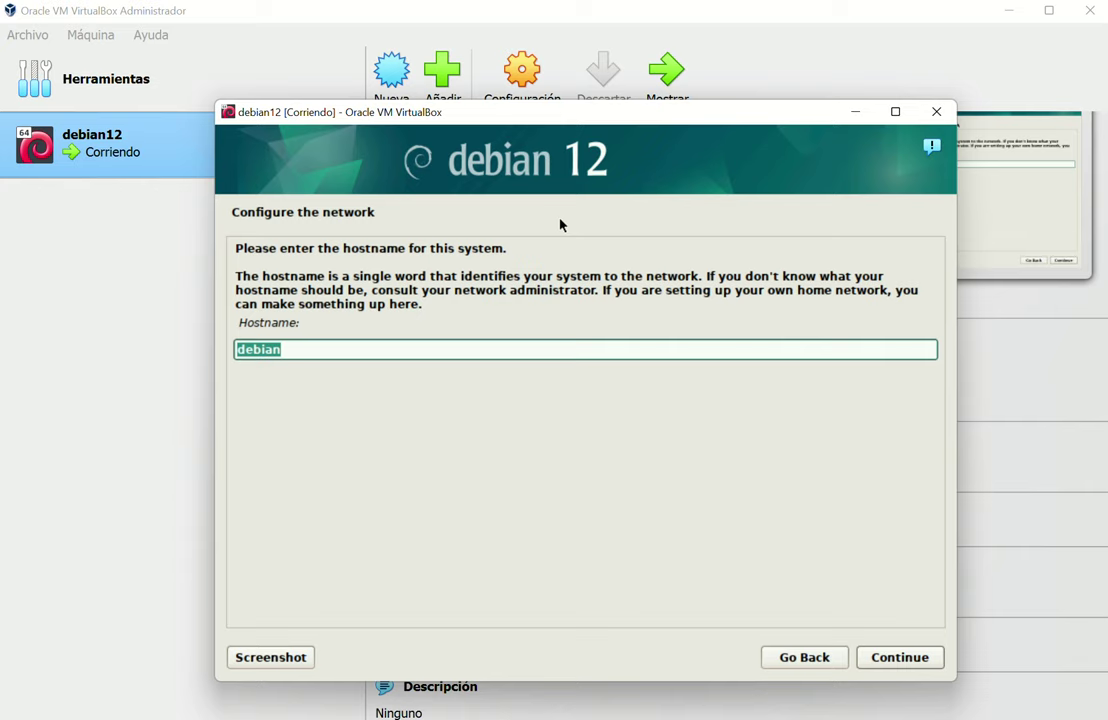
Edit the default hostname into 'wcdeb' and accept it
key("End")
key("Left")
key("Left")
key("Left")
key("Left")
key("Left")
key("Left")
type("s")
key("BackSpace")
key("BackSpace")
type("wc_")
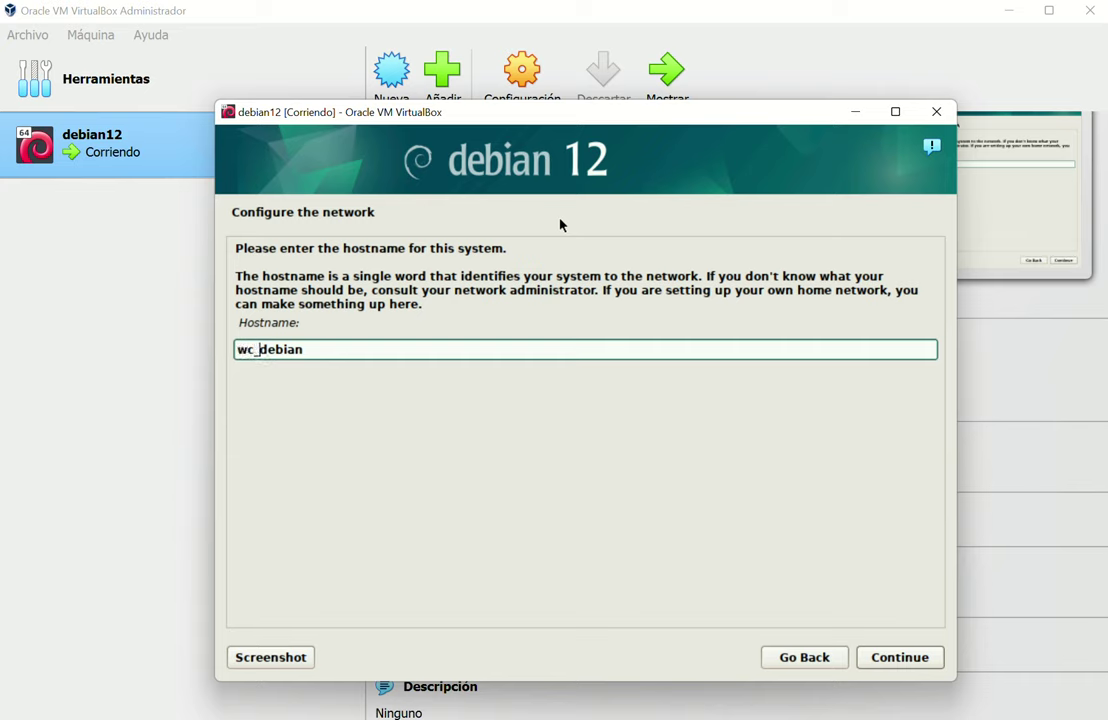
key("BackSpace")
type("_")
key("BackSpace")
key("Right")
key("Right")
key("Right")
key("Right")
key("Right")
key("Right")
key("BackSpace")
key("BackSpace")
key("BackSpace")
key("Left")
key("Left")
key("Left")
key("Left")
key("Right")
type(".")
key("BackSpace")
key("End")
left_click(889, 662)
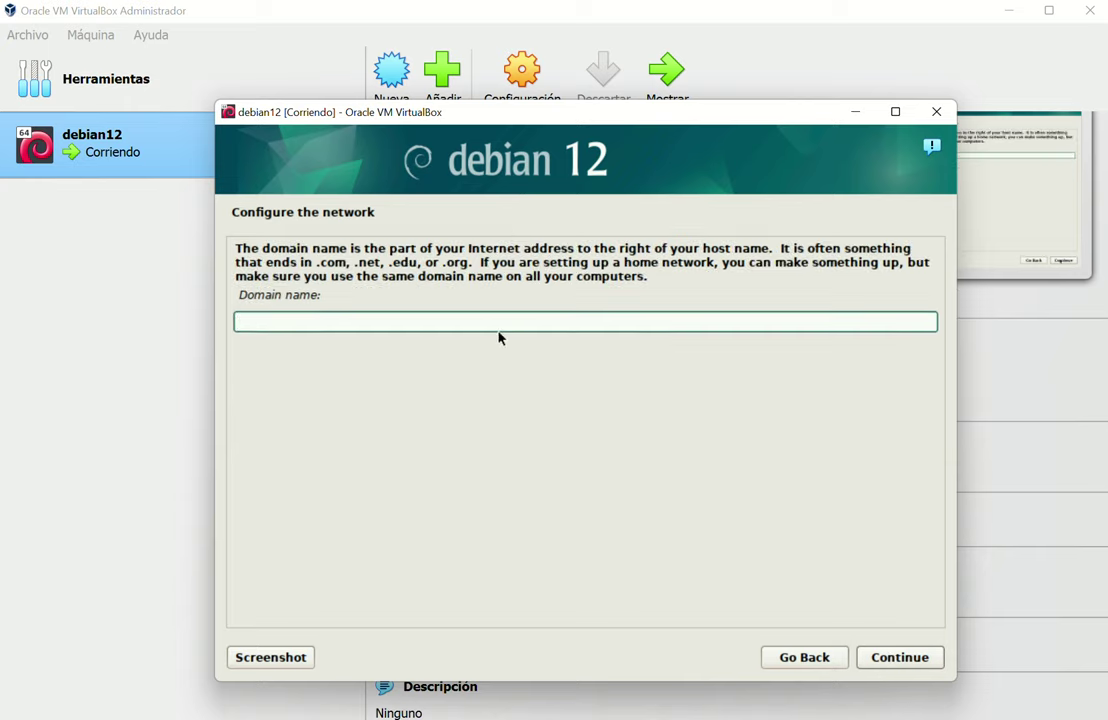
Leave the domain name blank and set the root password, entering it twice
left_click(901, 658)
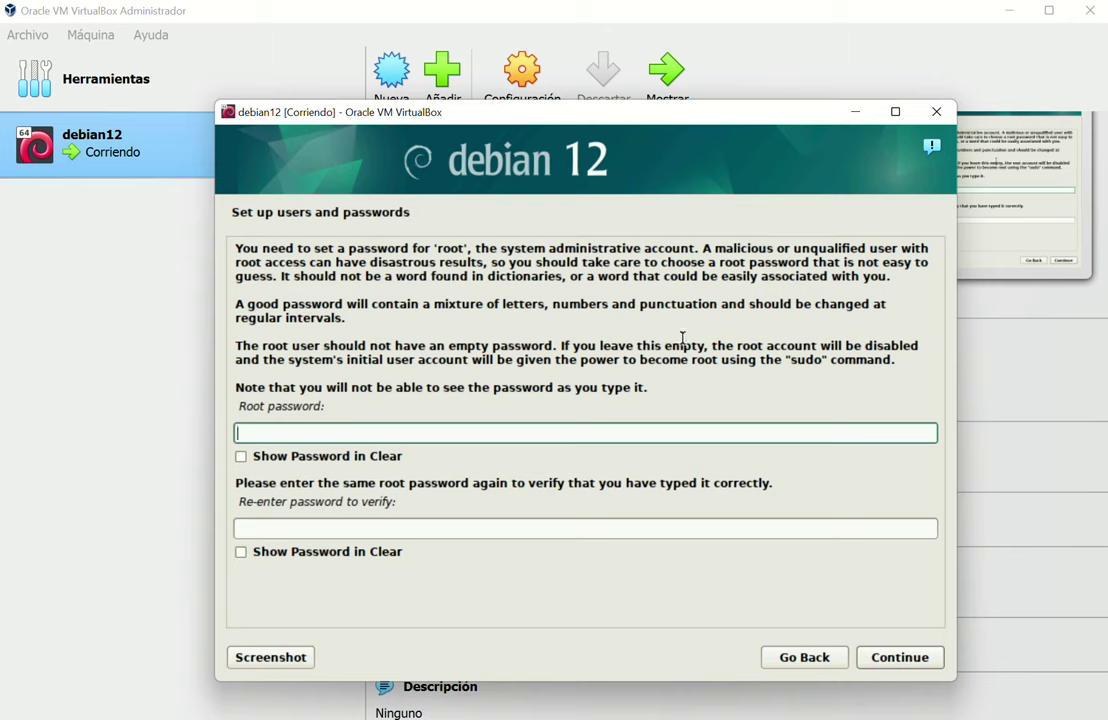
type("************")
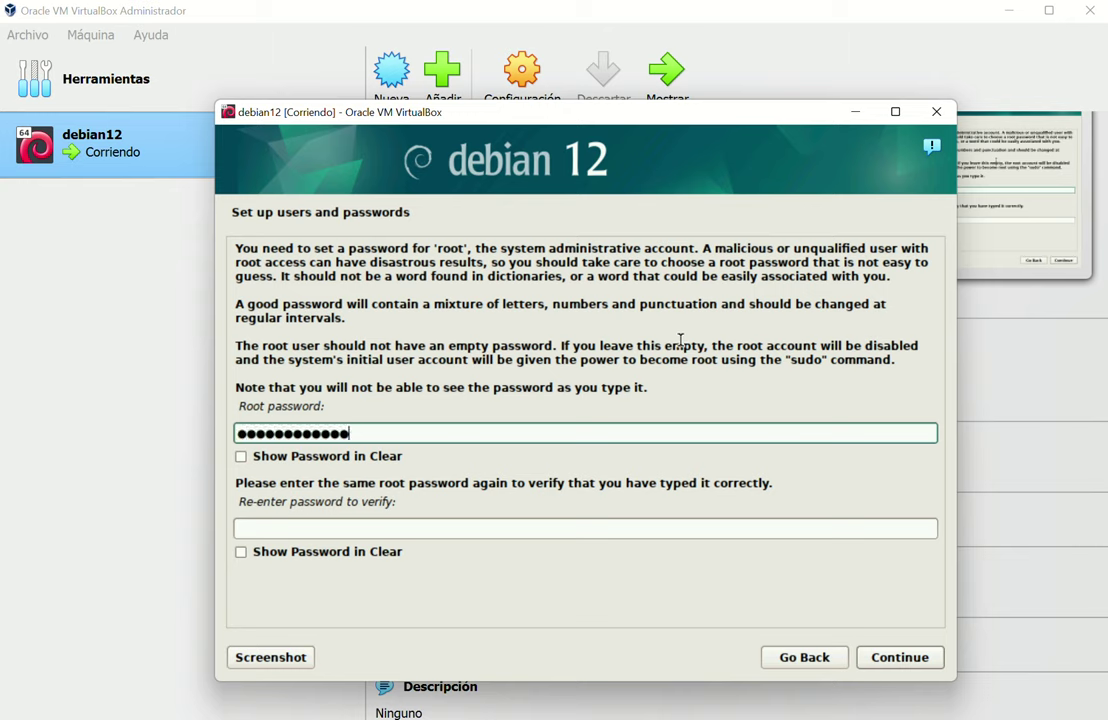
left_click(393, 528)
type("*****")
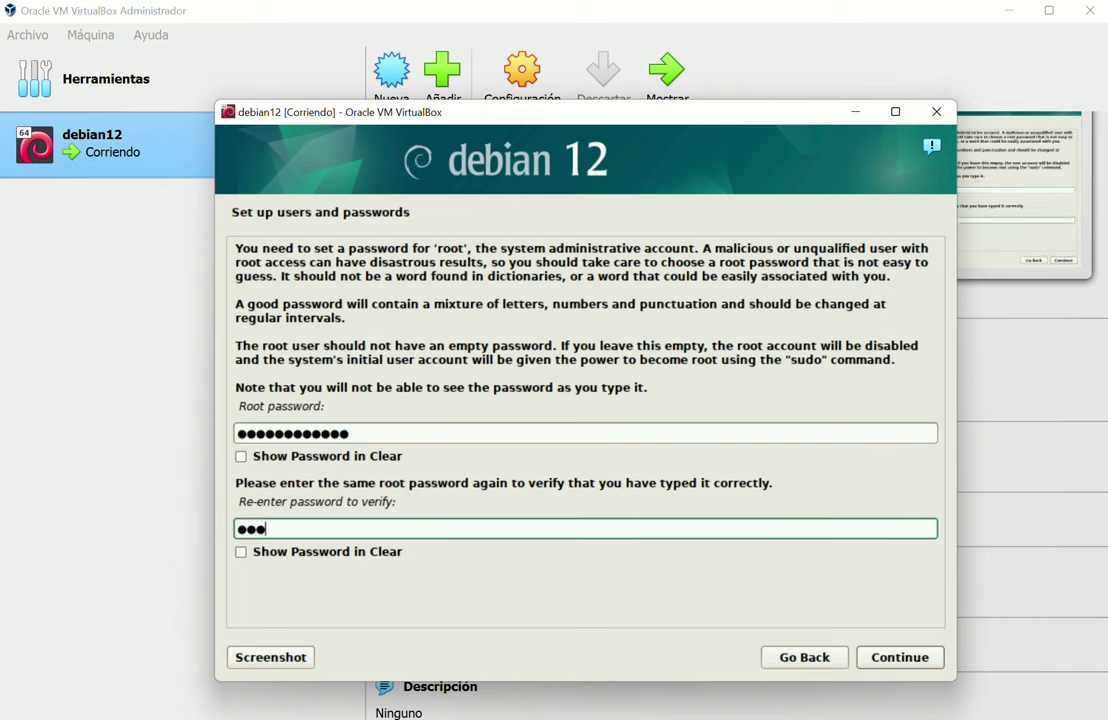
type("*******")
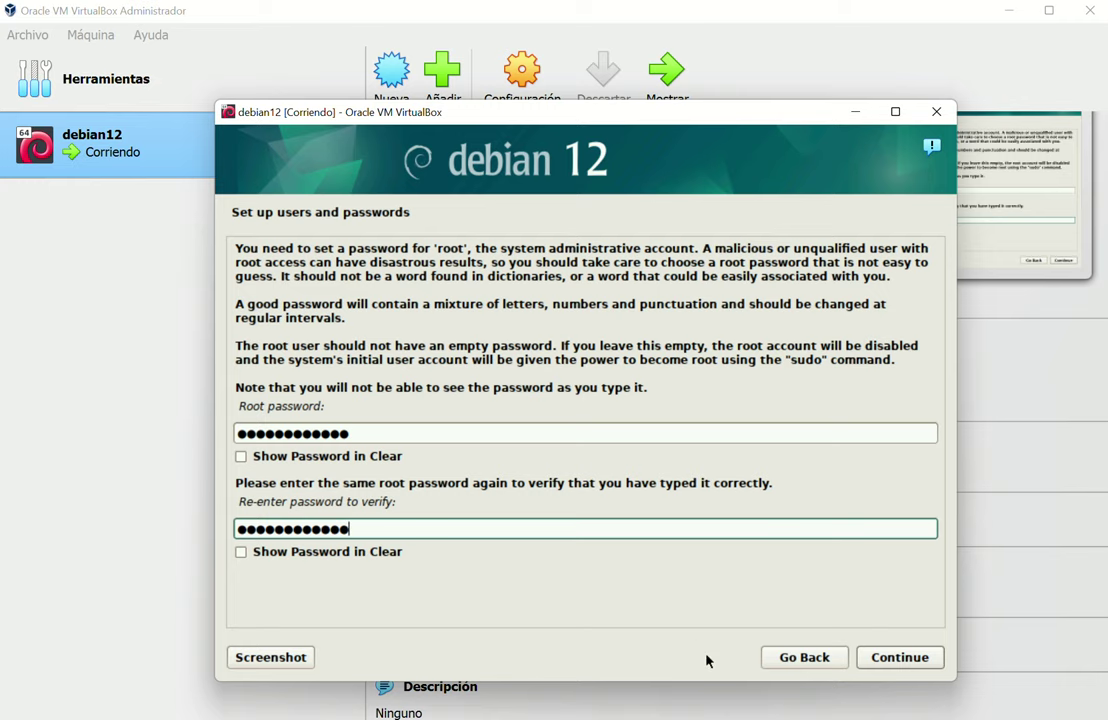
left_click(884, 657)
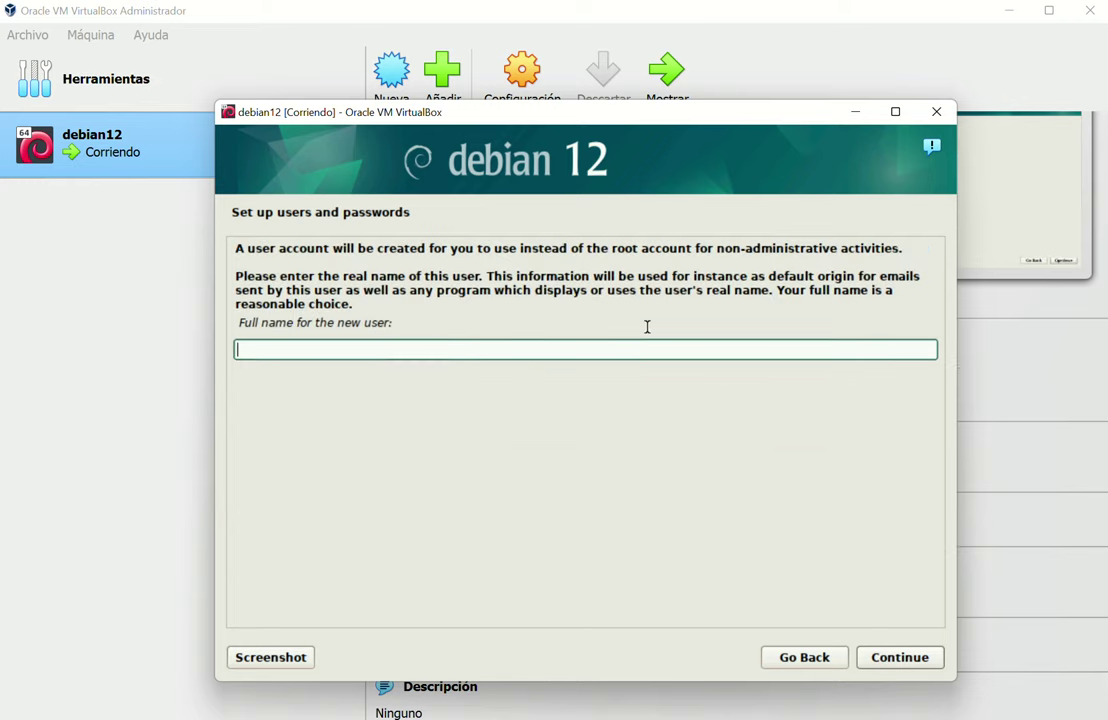
Enter the new user's full name, keep the suggested username, and set the user's password twice
type("Wild")
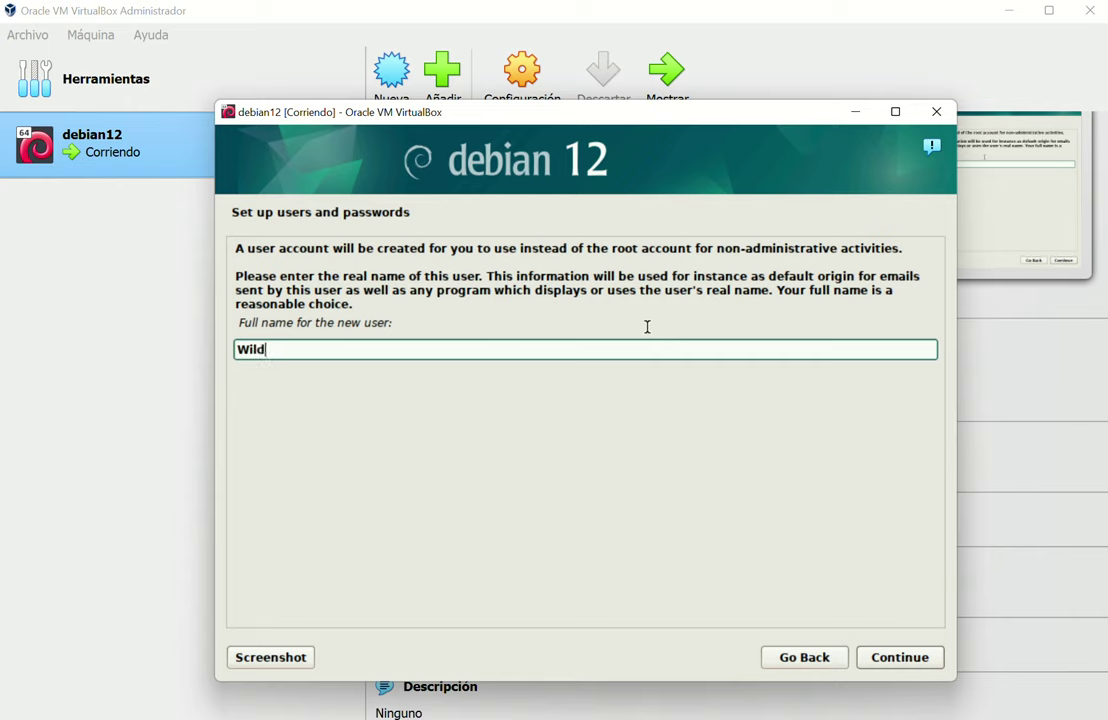
type("erman Ceren")
left_click(924, 662)
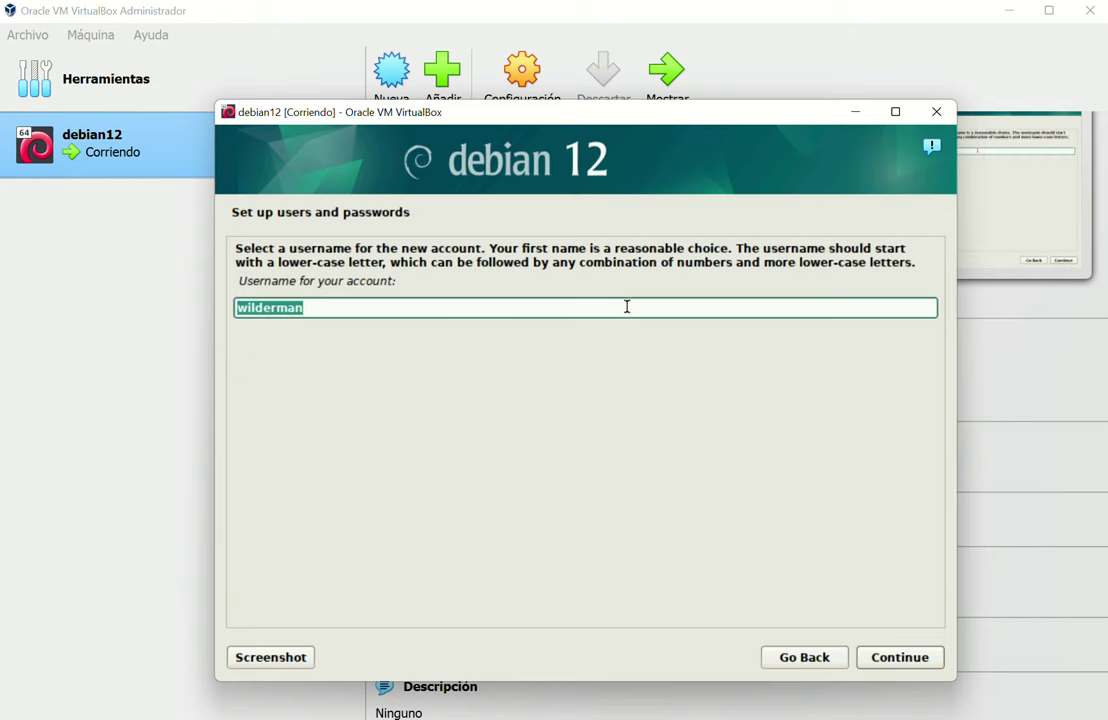
left_click(902, 655)
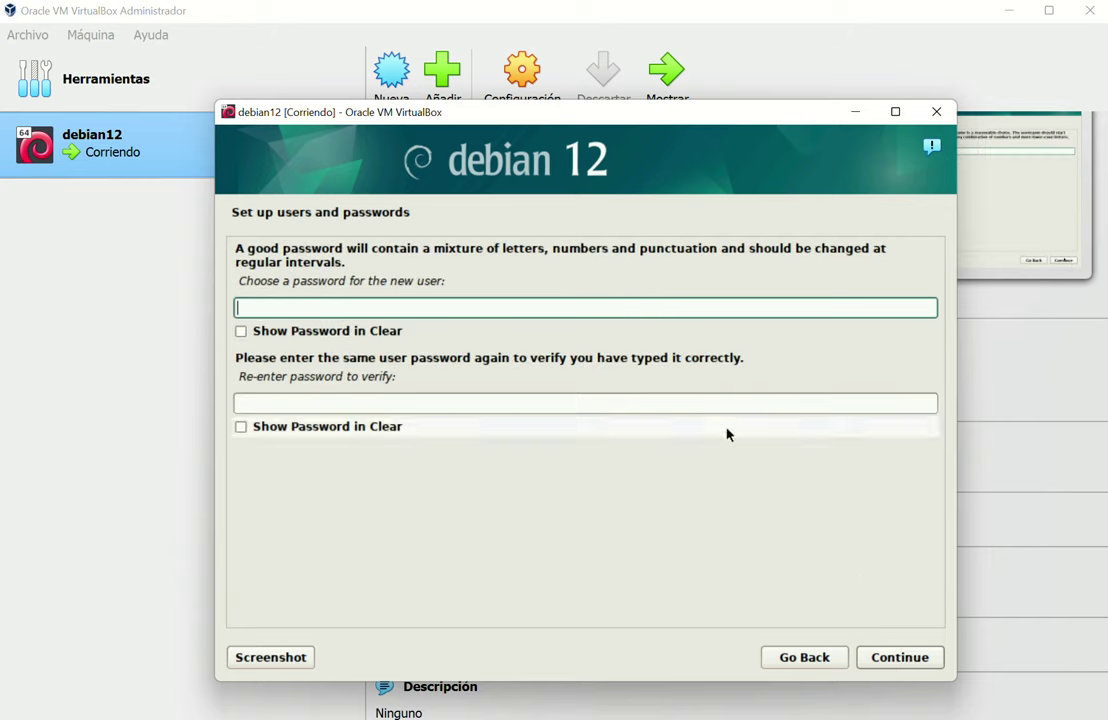
type("*********")
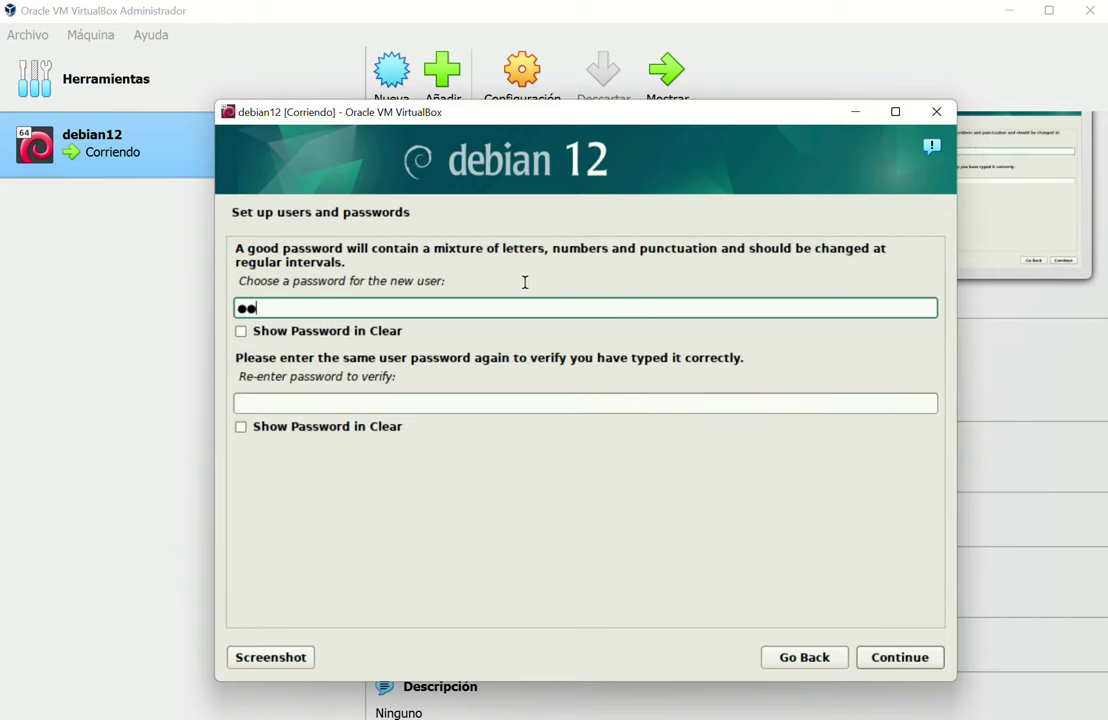
type("***")
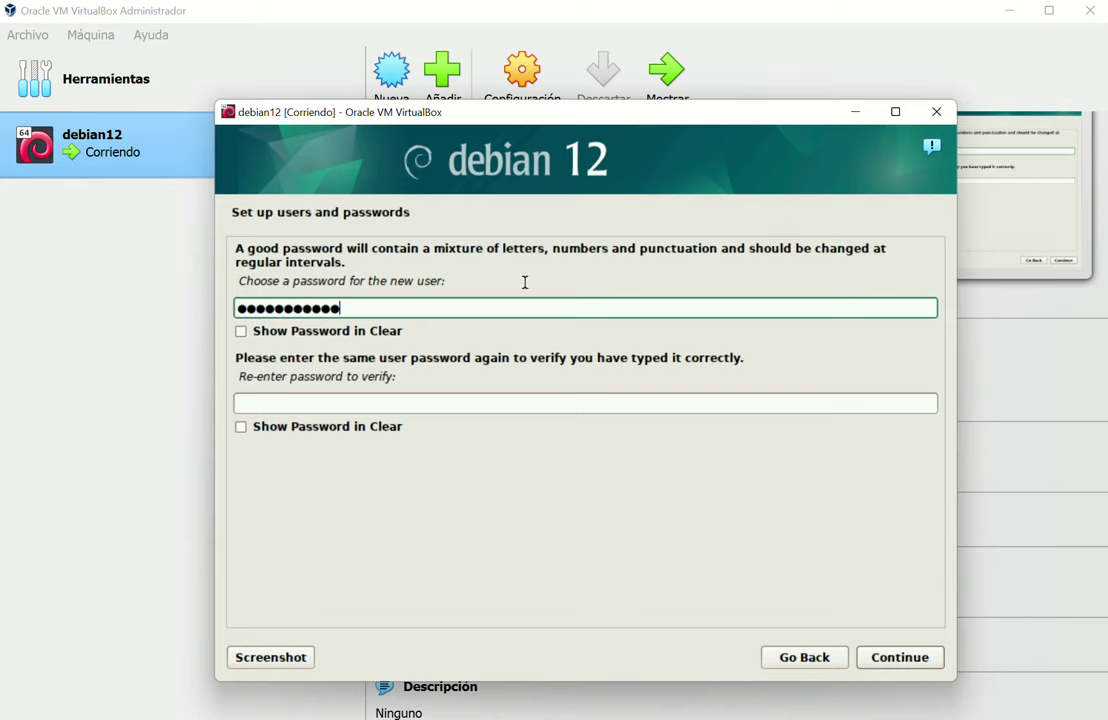
left_click(393, 401)
type("**********")
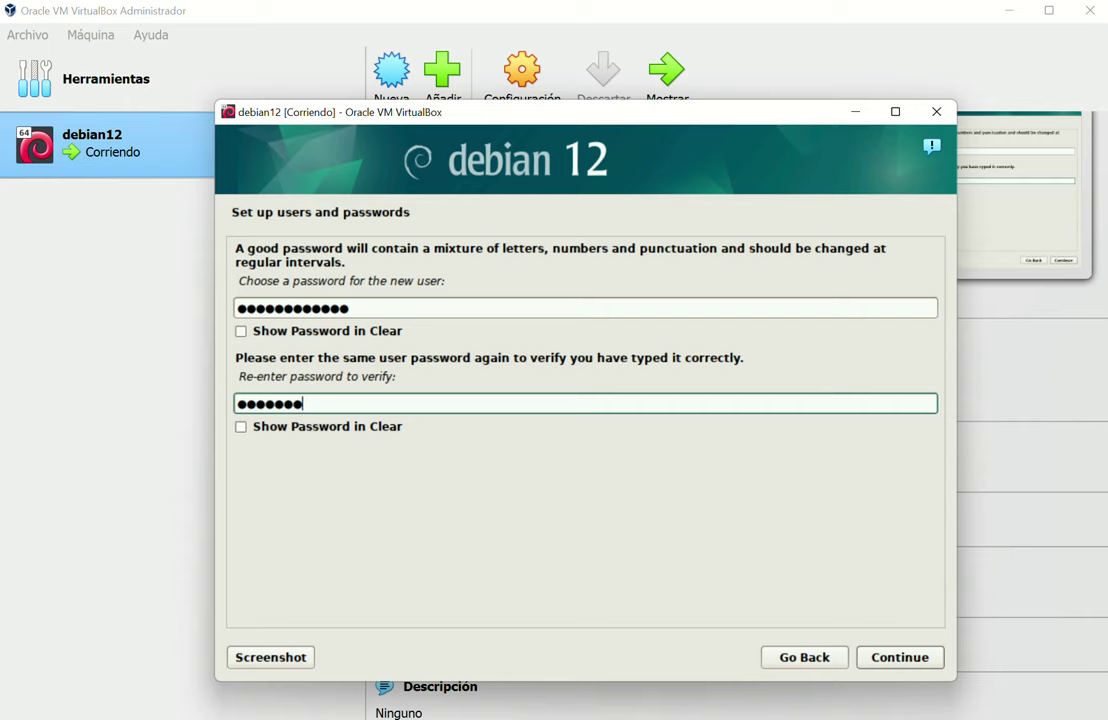
type("**")
left_click(896, 659)
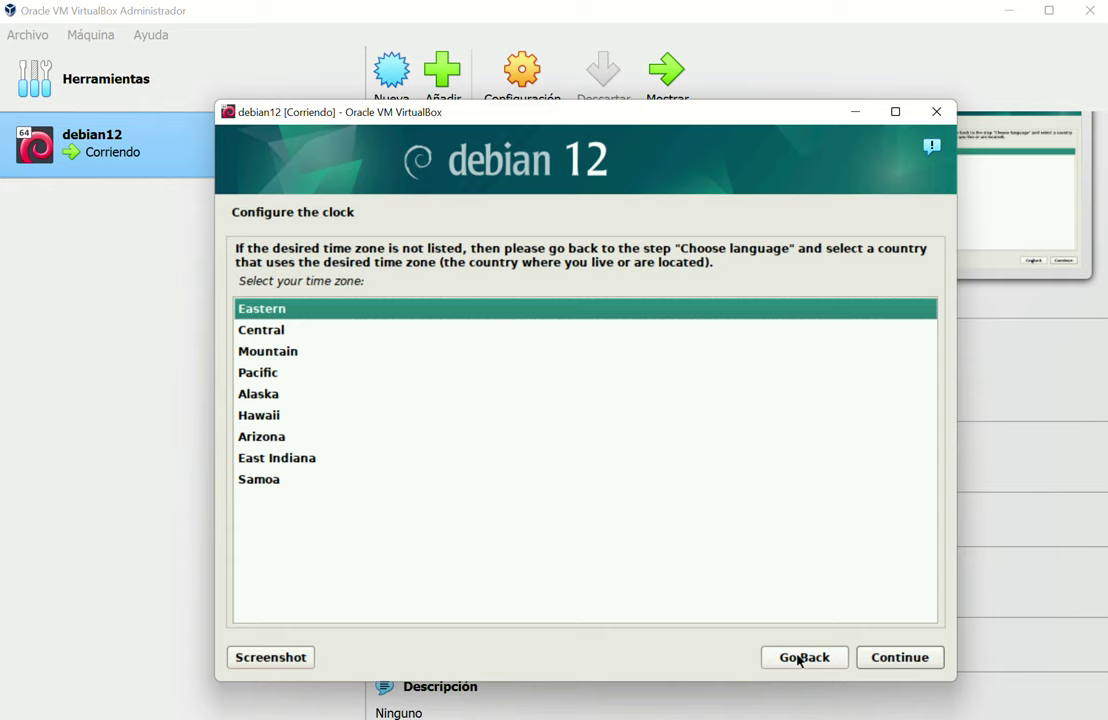
Accept Eastern as the time zone
left_click(896, 665)
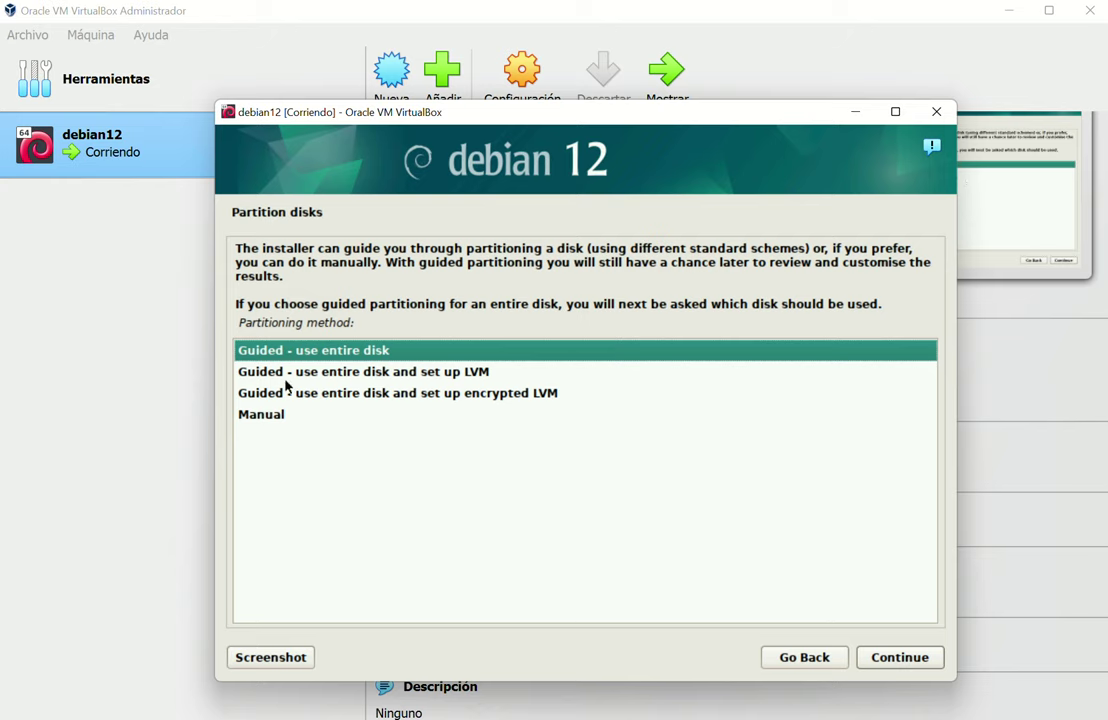
Choose manual partitioning and open the 85.9 GB VBOX hard disk
left_click(262, 416)
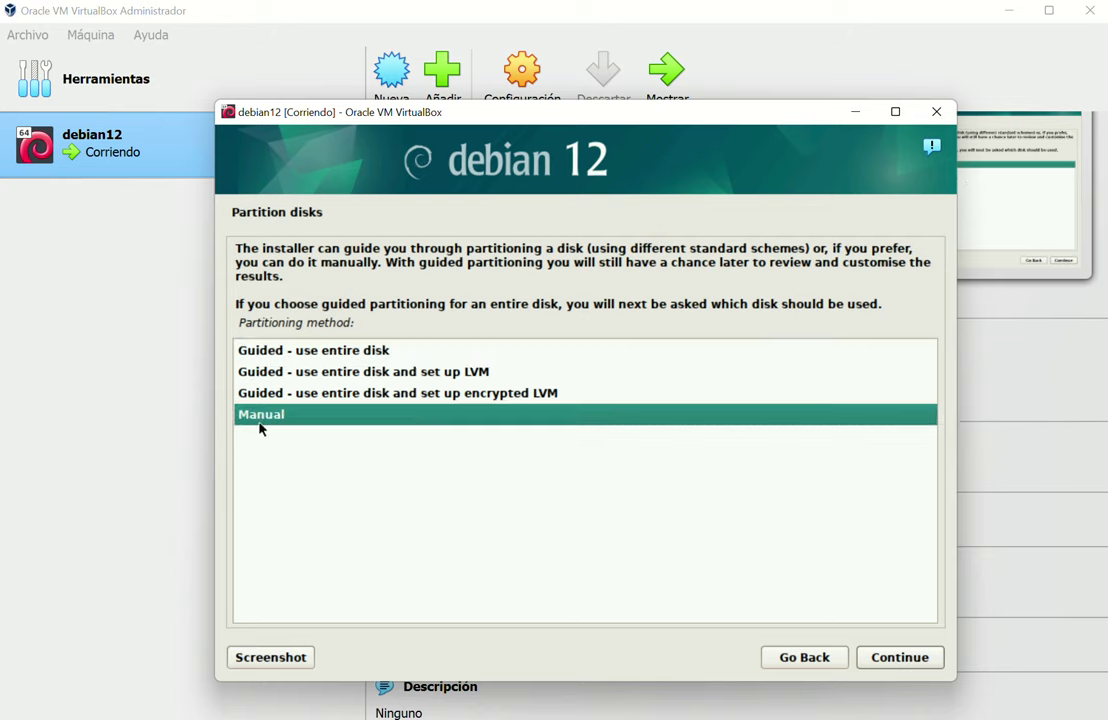
left_click(912, 658)
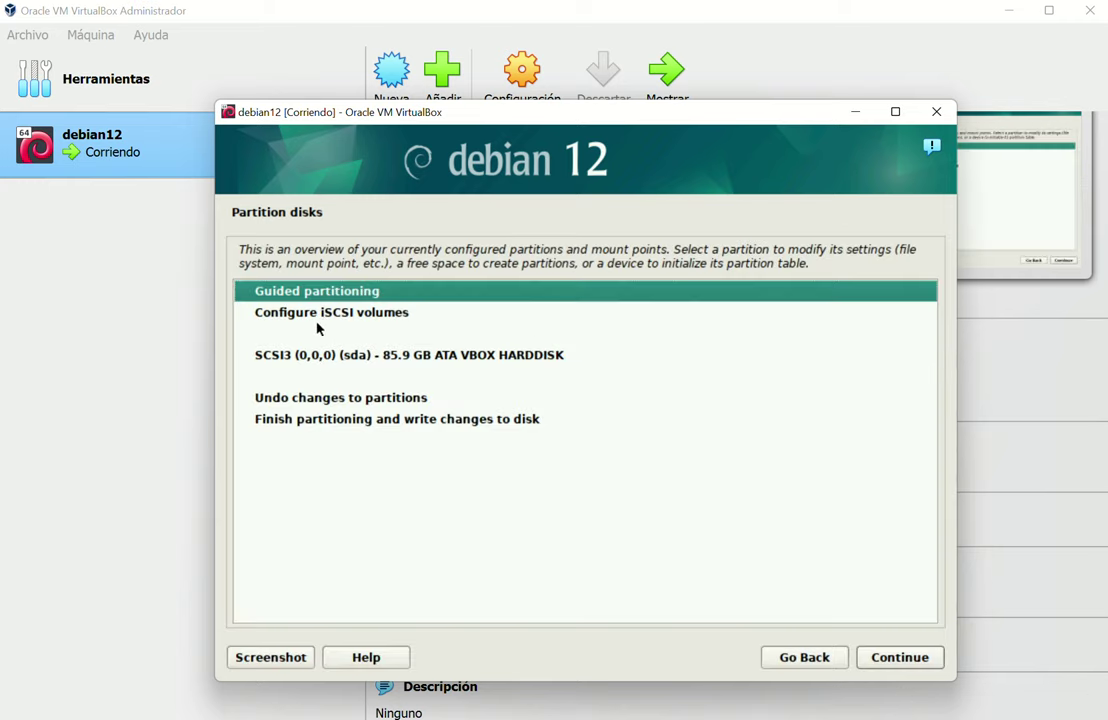
left_click(321, 360)
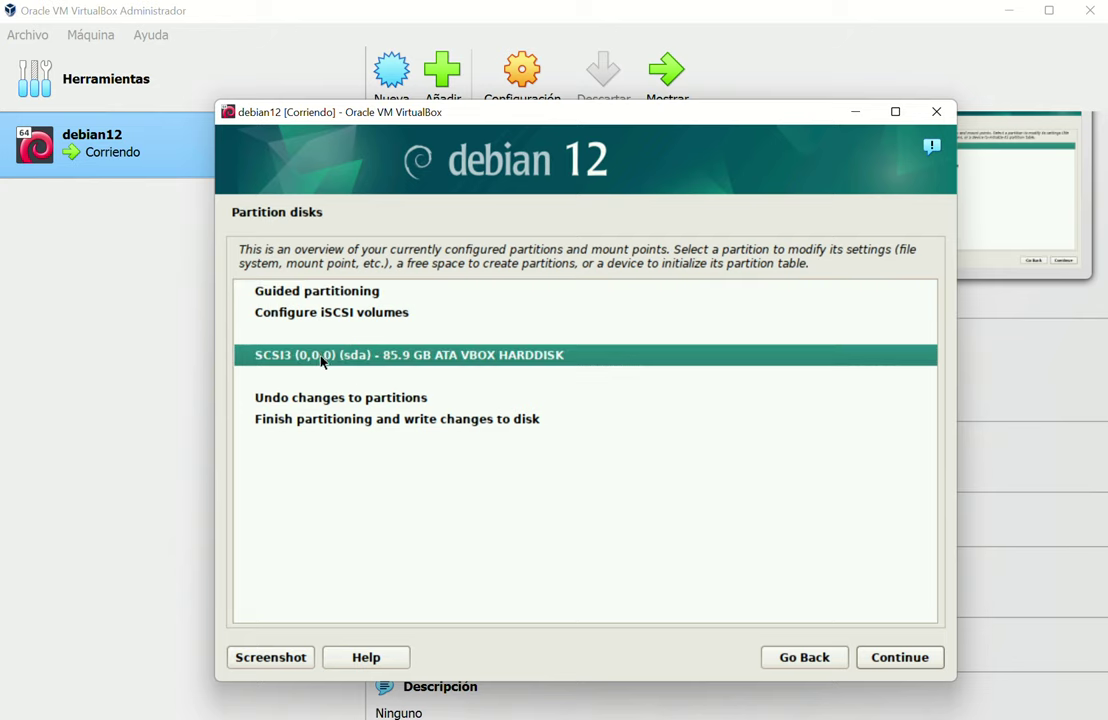
double_click(372, 362)
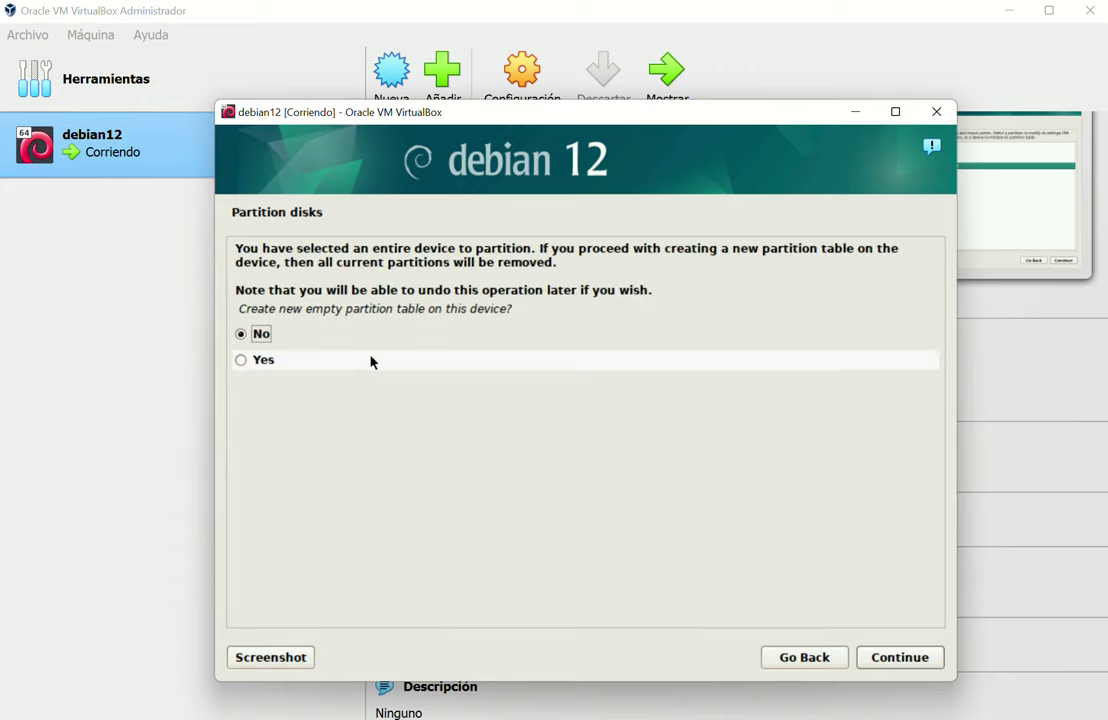
Create a new empty partition table on it and open the 85.9 GB free space
left_click(257, 363)
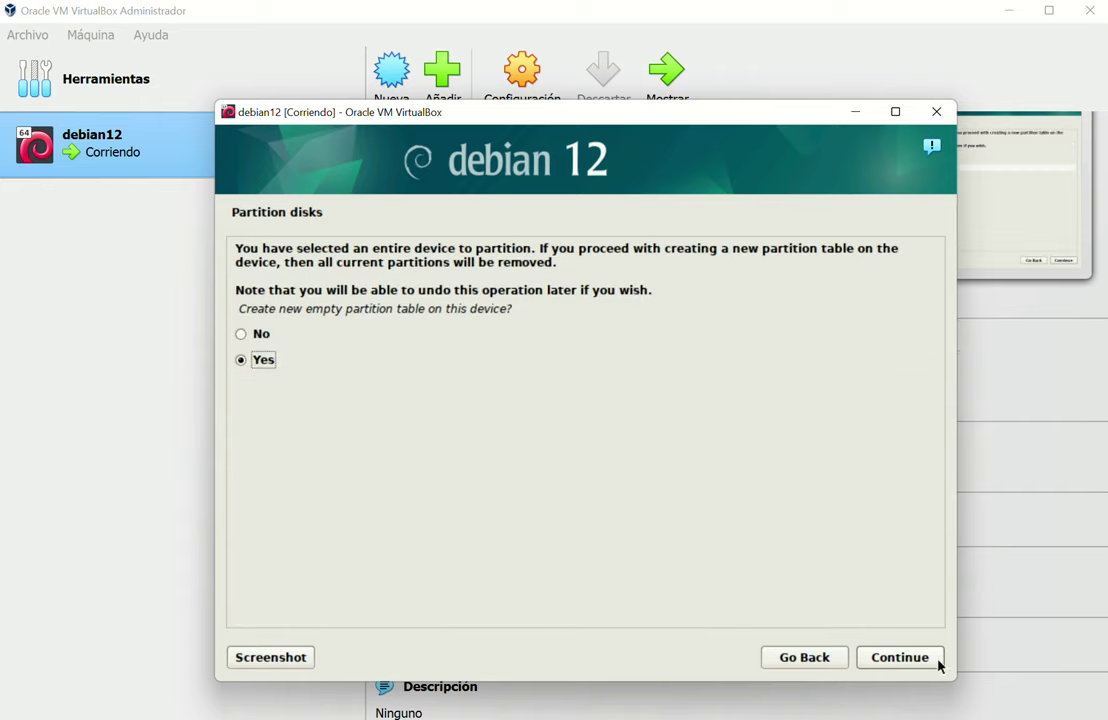
left_click(908, 660)
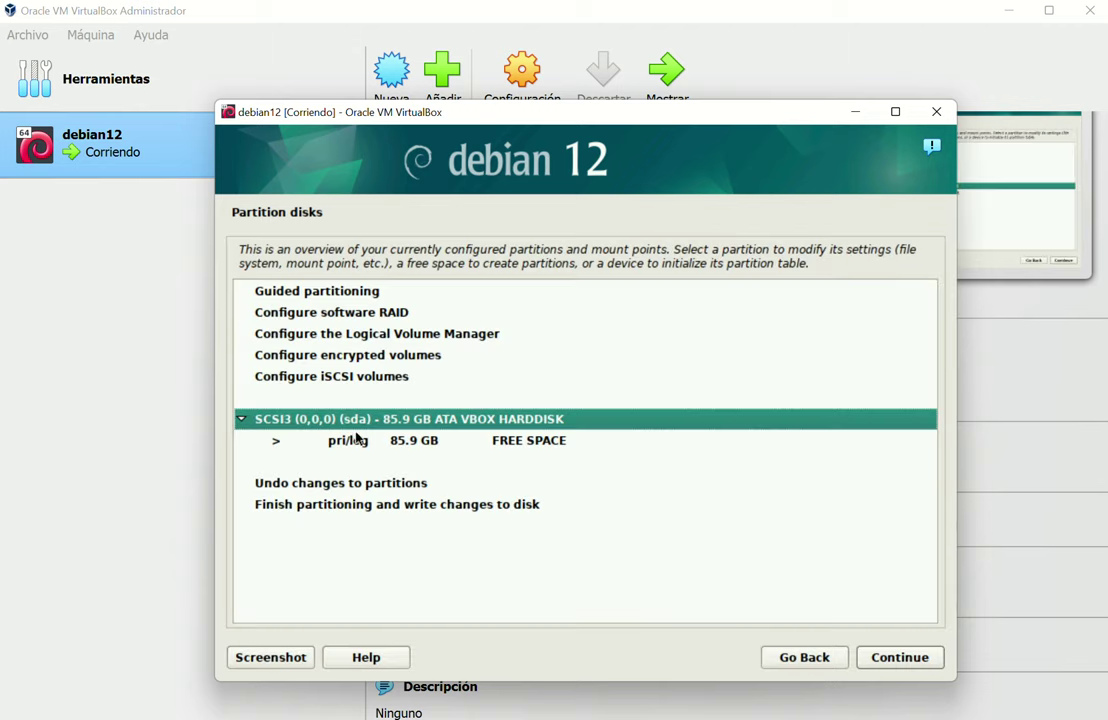
left_click(348, 445)
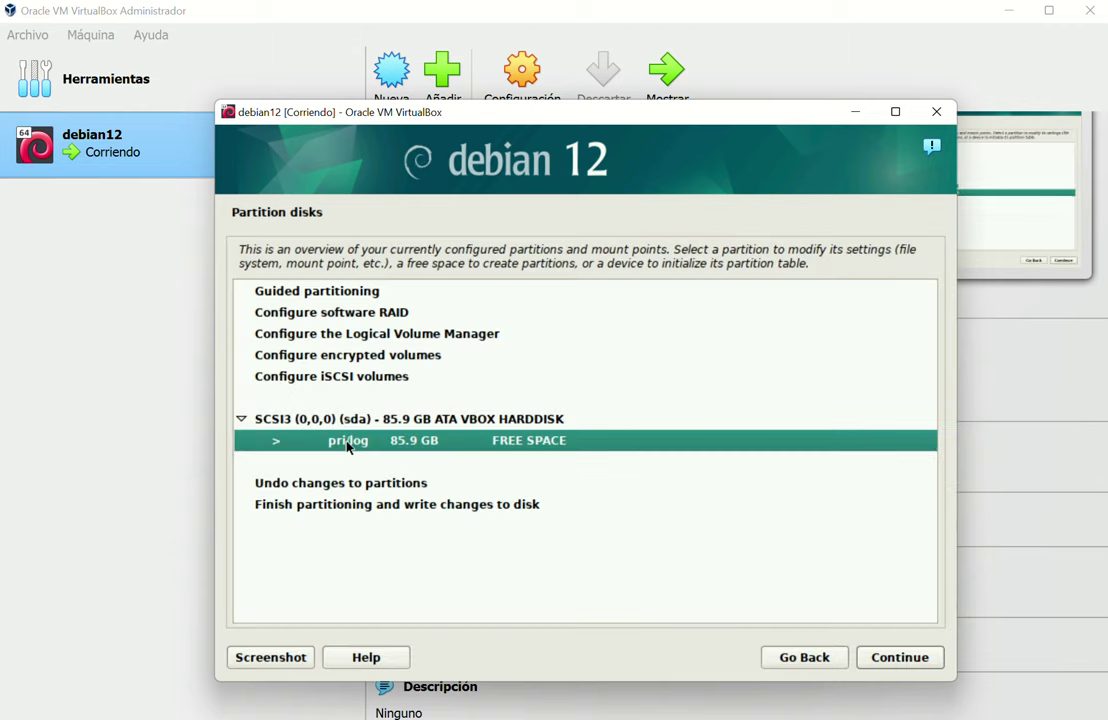
double_click(348, 445)
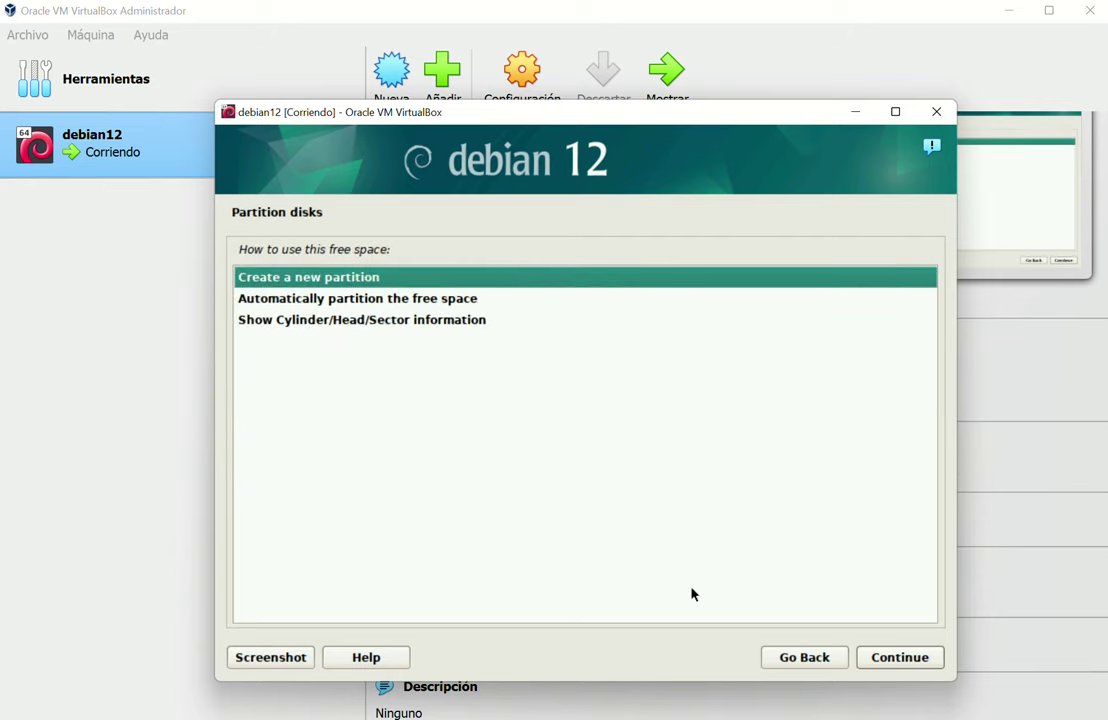
Create a new partition sized 1024 MB, type Primary, placed at the Beginning
left_click(893, 656)
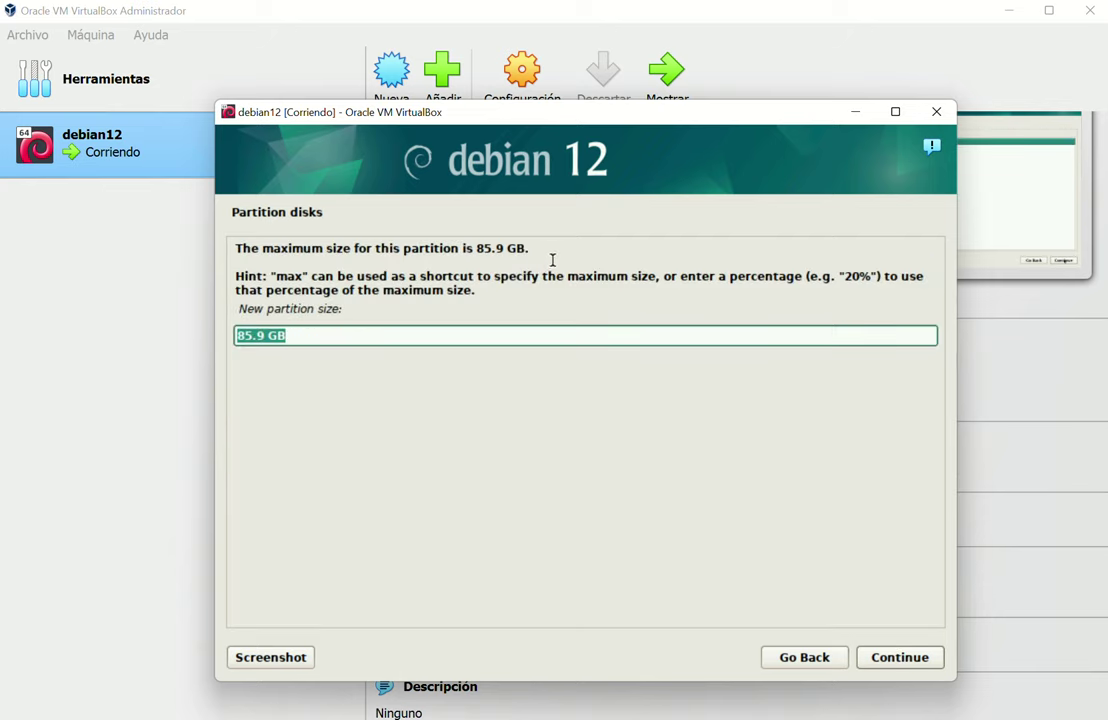
key("Home")
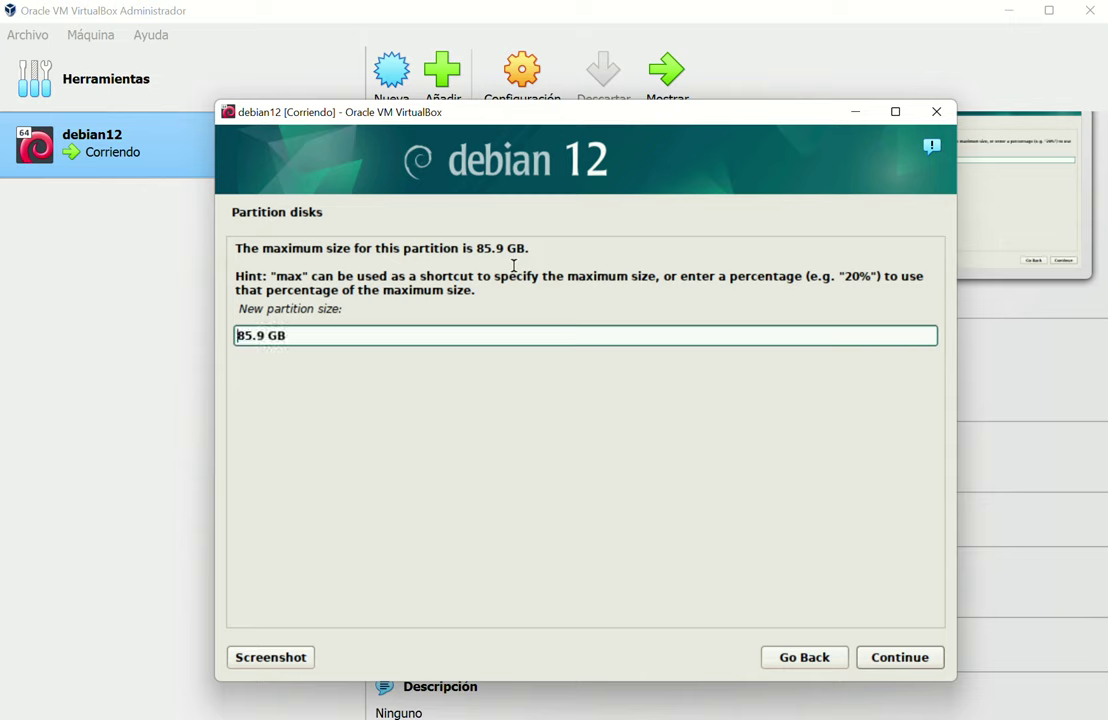
key("Delete")
key("Delete")
key("Delete")
key("Delete")
key("Delete")
type("1024")
key("Right")
key("Delete")
type("M")
left_click(940, 663)
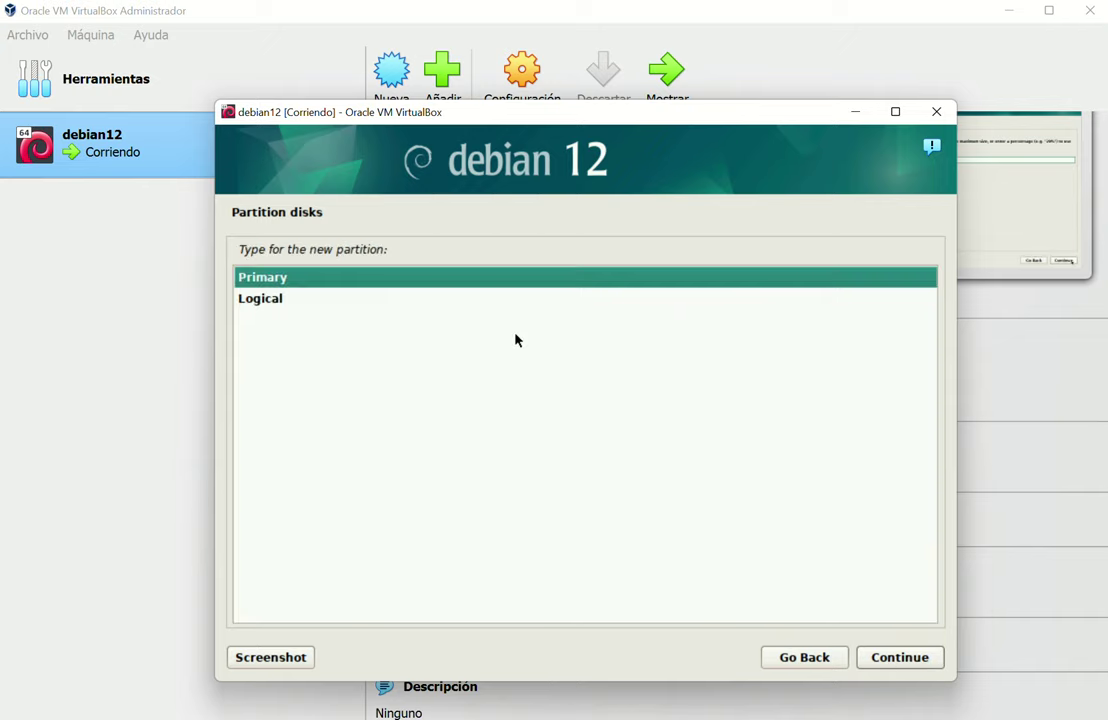
left_click(913, 661)
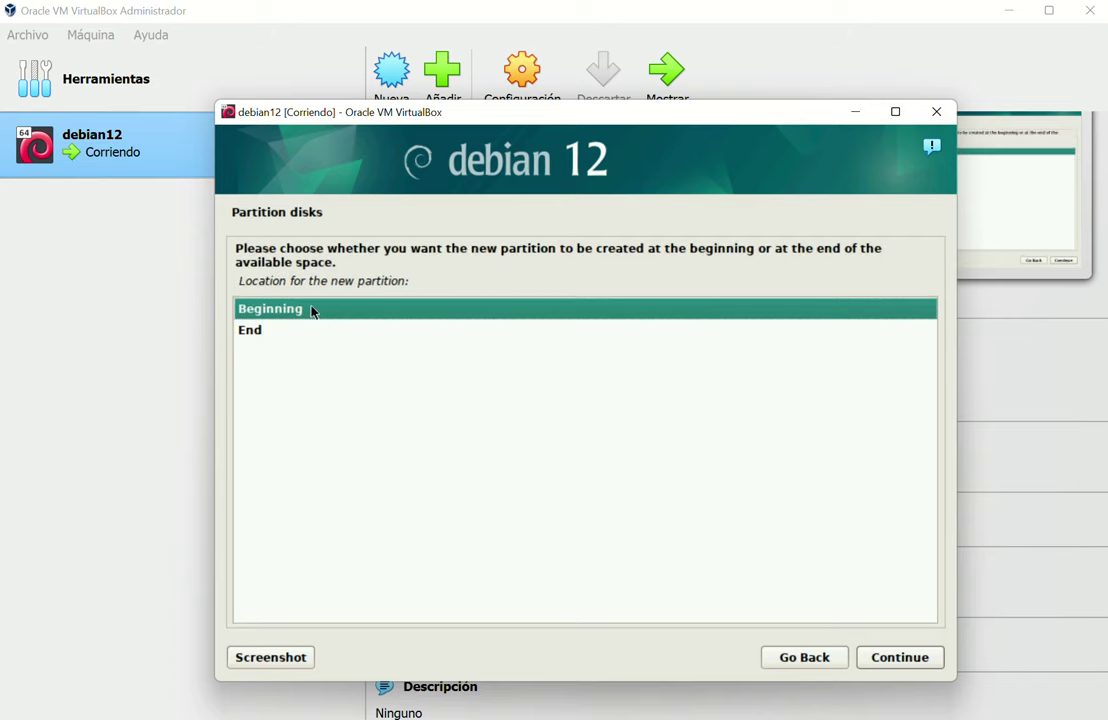
left_click(897, 657)
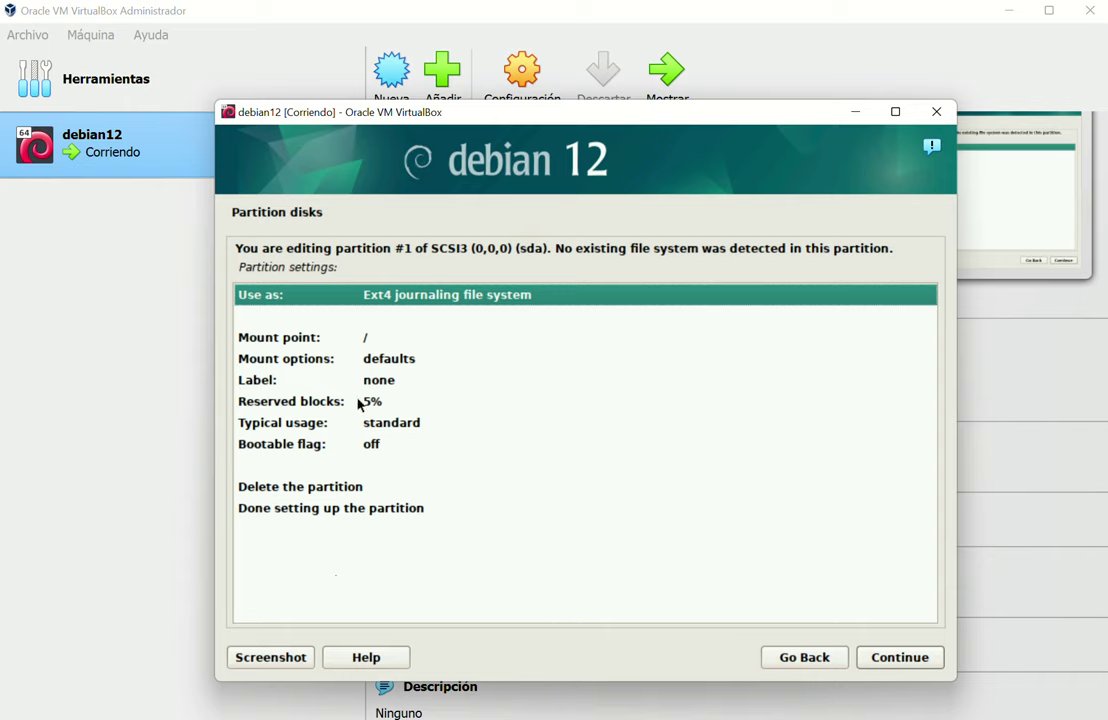
Set the partition to use Ext2 with mount point /boot
double_click(418, 300)
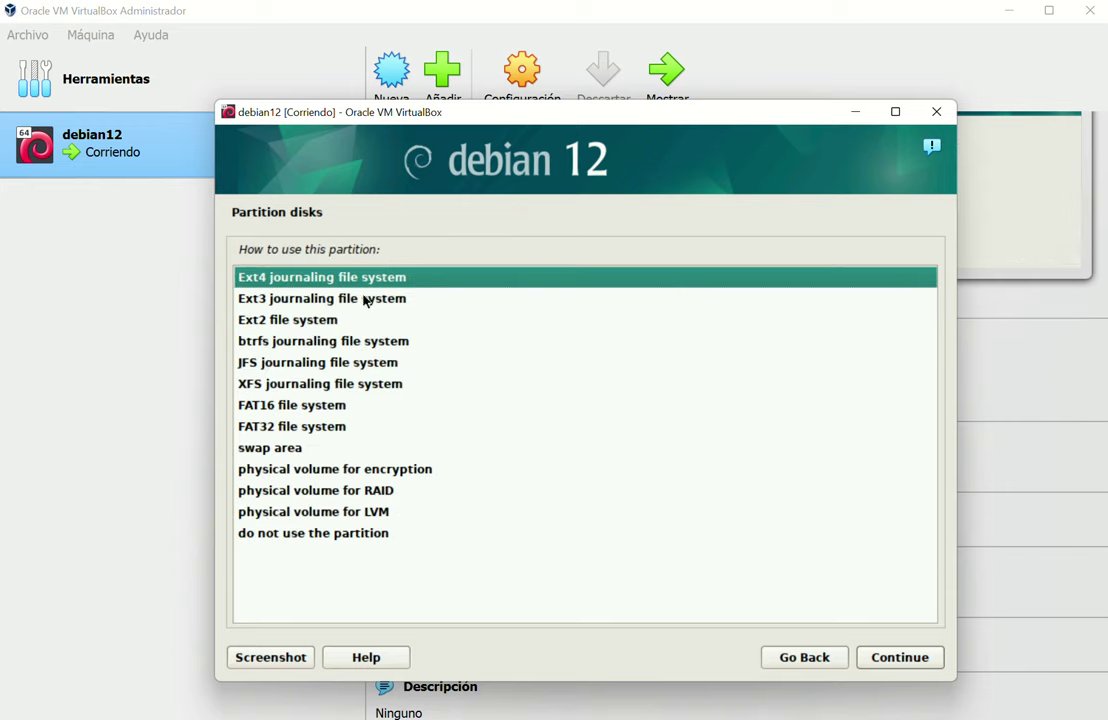
left_click(336, 321)
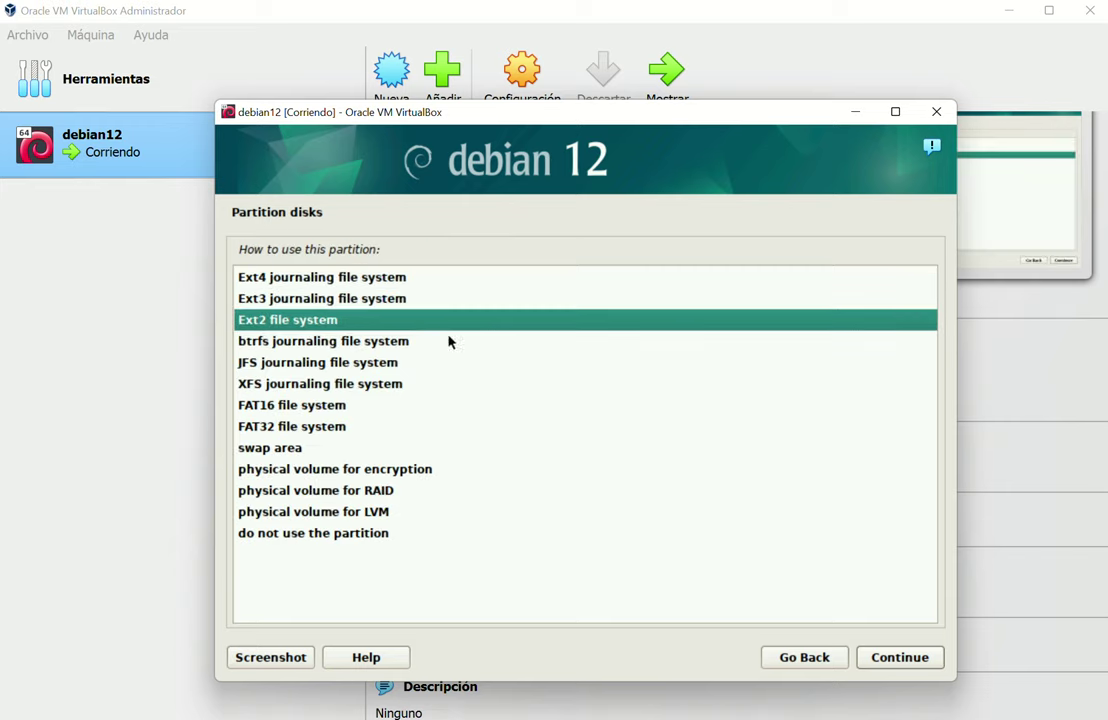
left_click(900, 657)
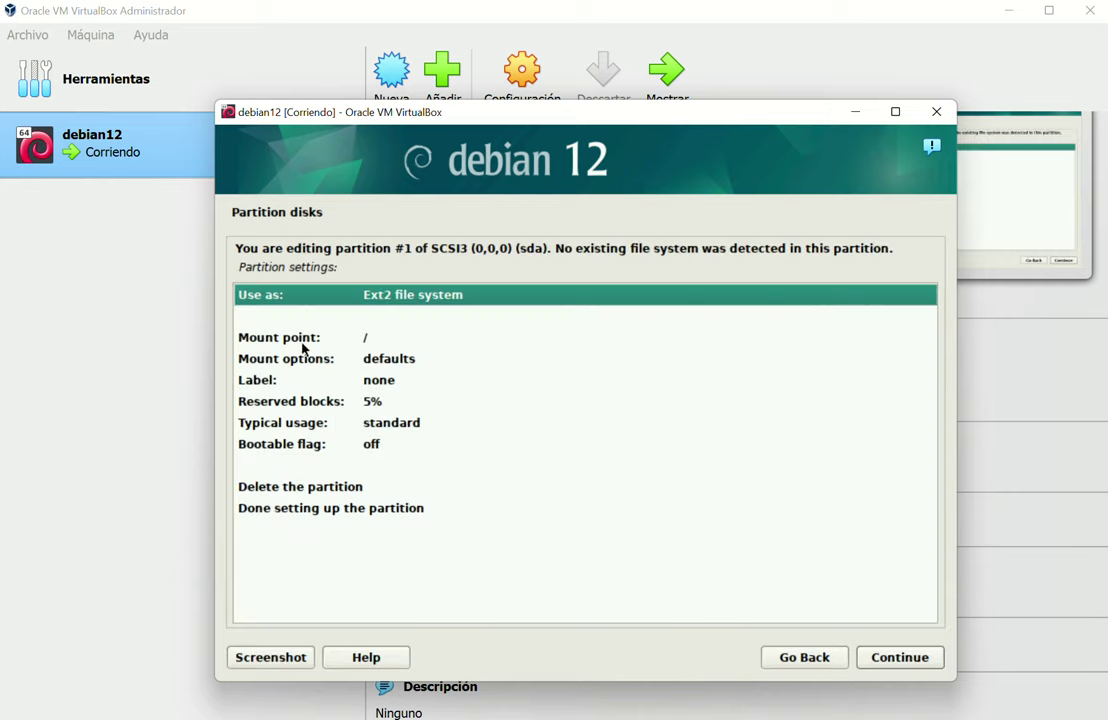
left_click(306, 341)
double_click(306, 343)
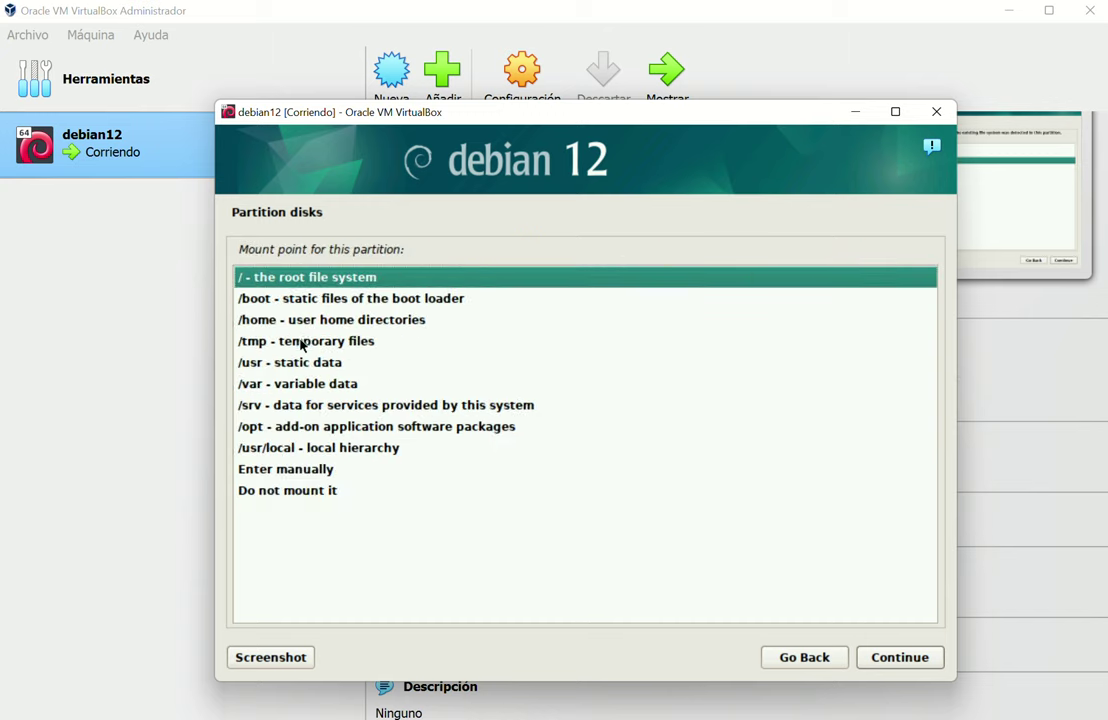
left_click(290, 299)
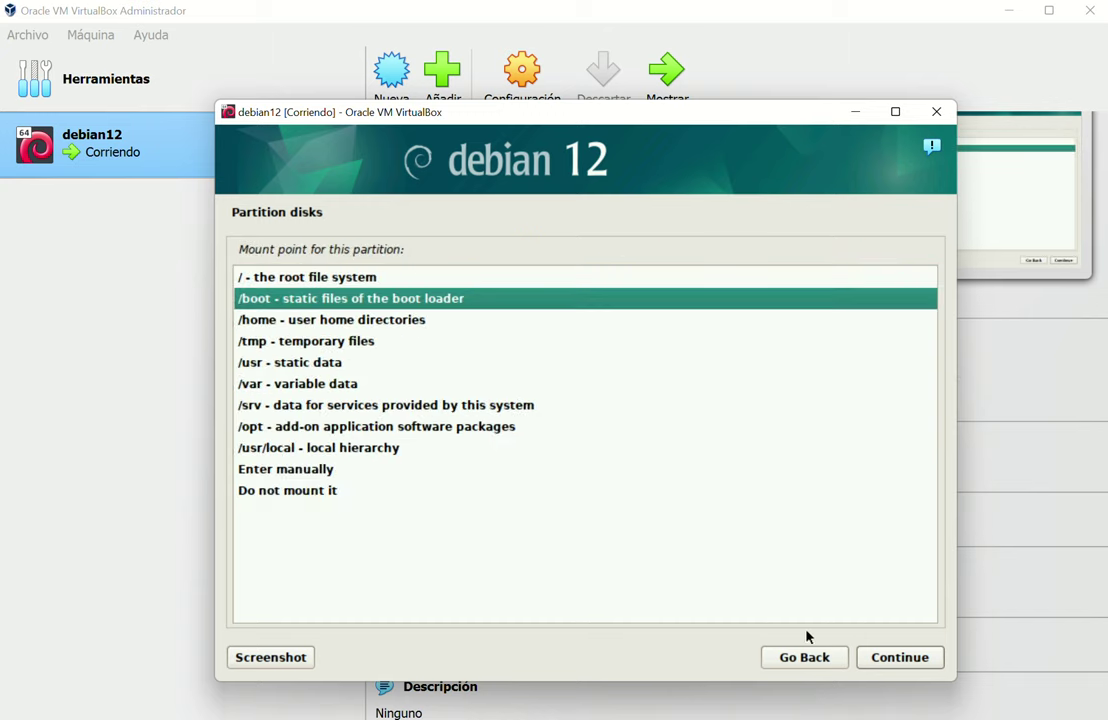
left_click(908, 662)
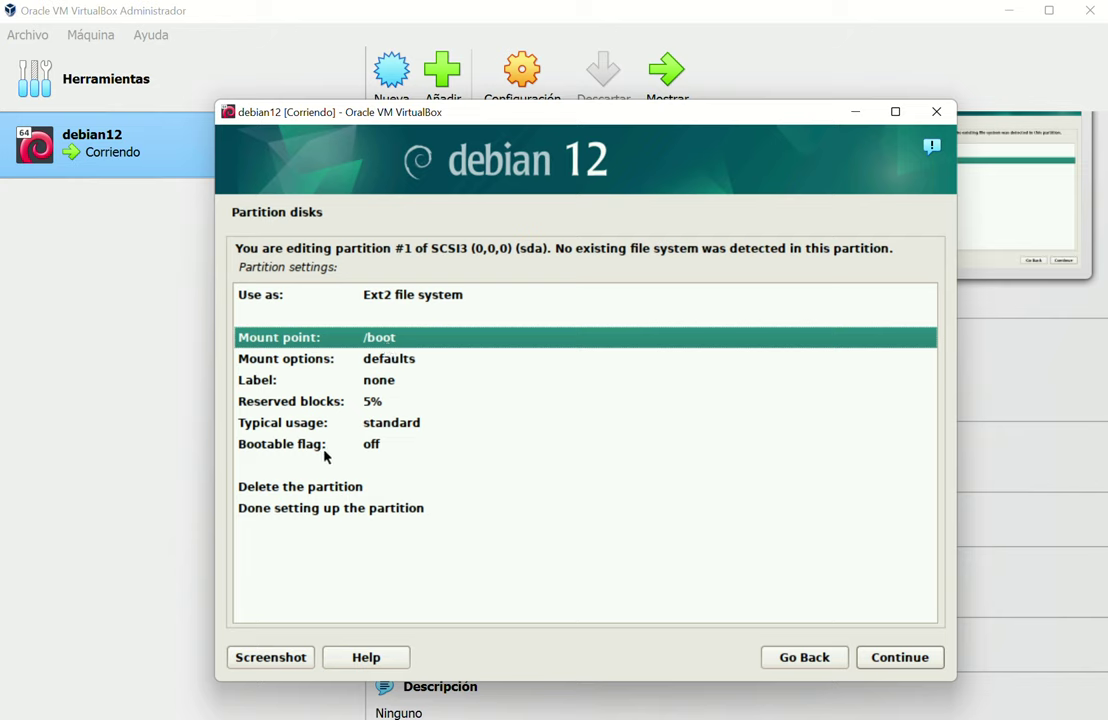
Turn the bootable flag on, finish the partition, then select the 84.9 GB free space
left_click(352, 446)
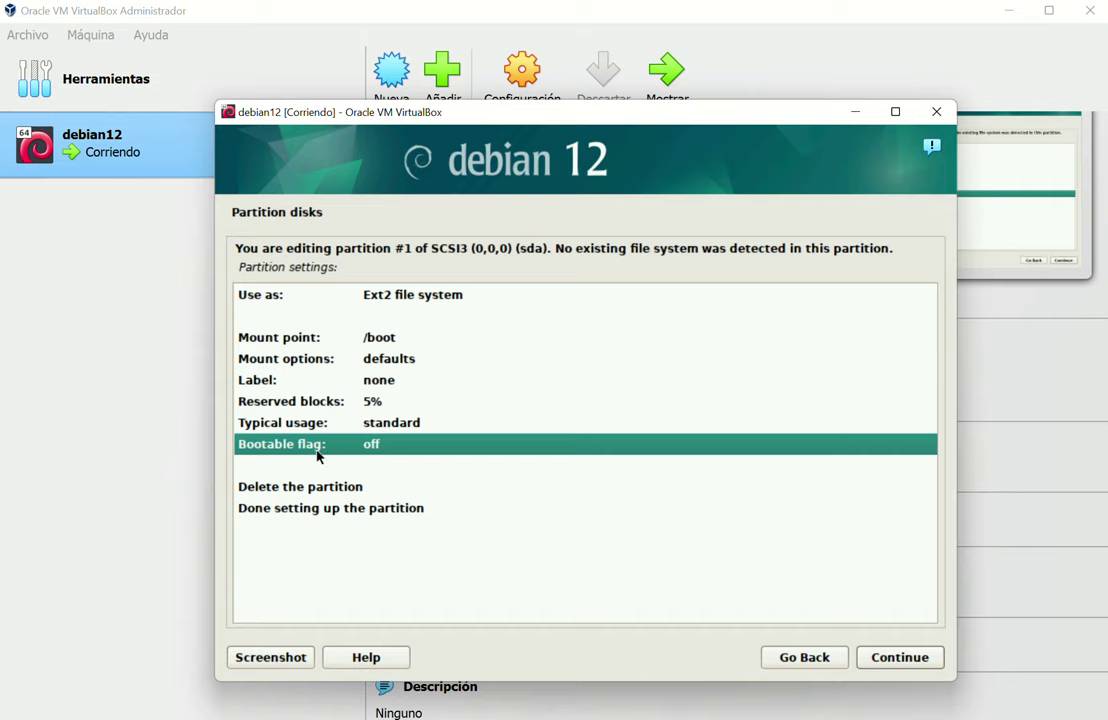
double_click(318, 452)
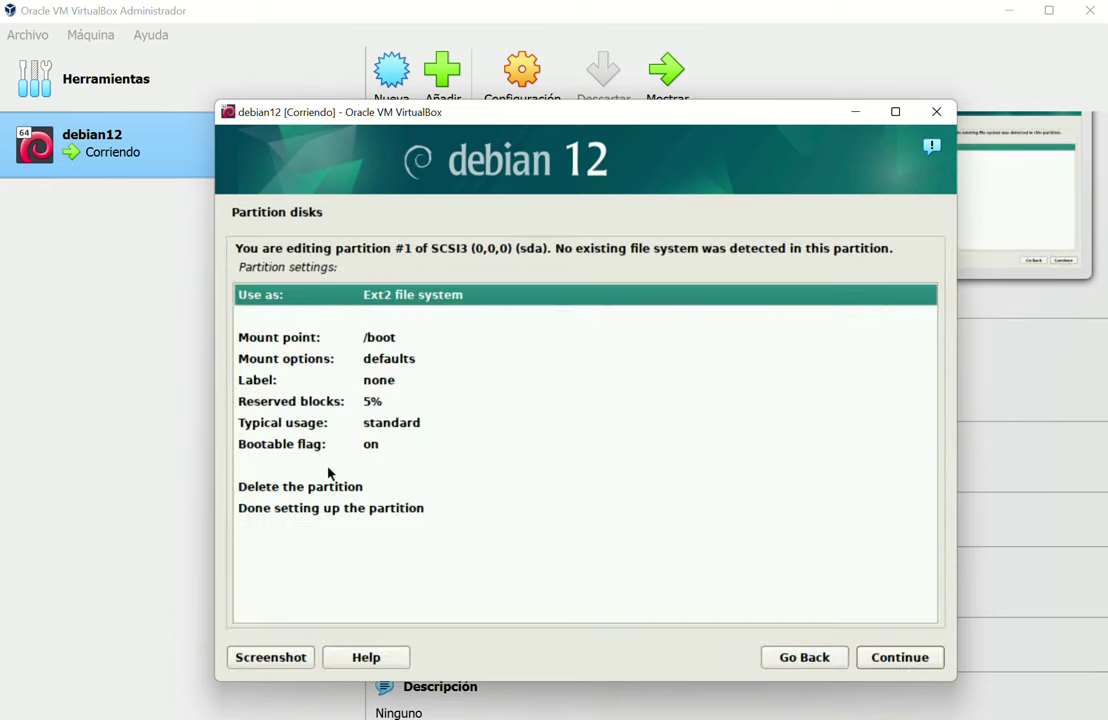
left_click(323, 510)
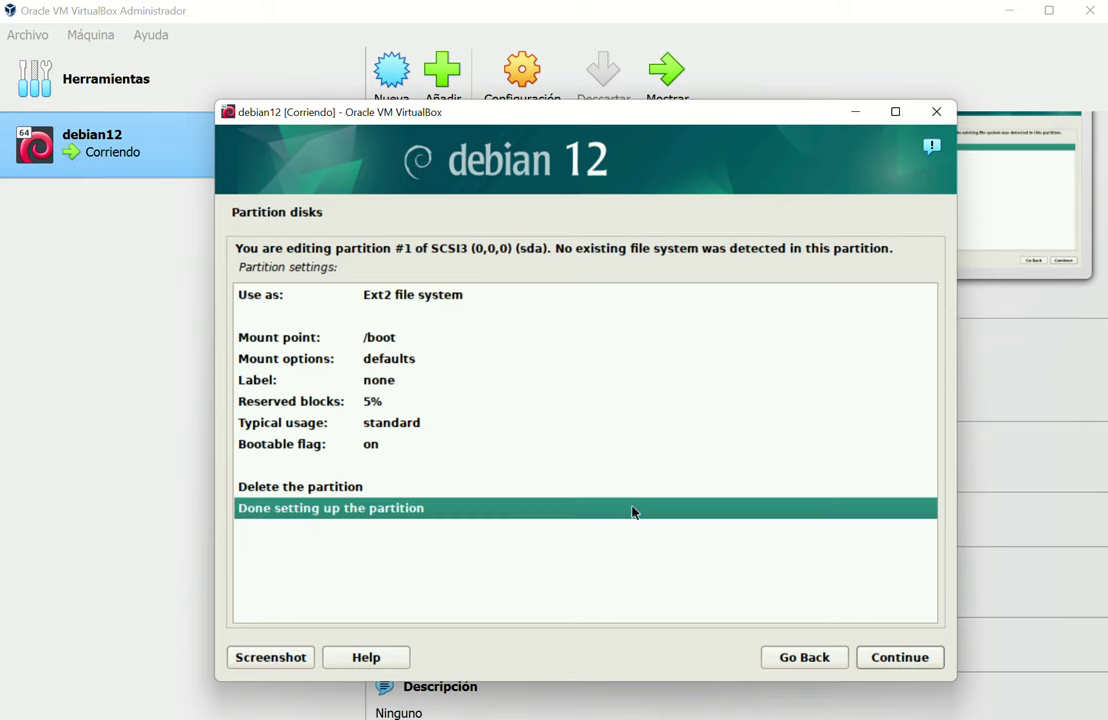
left_click(922, 664)
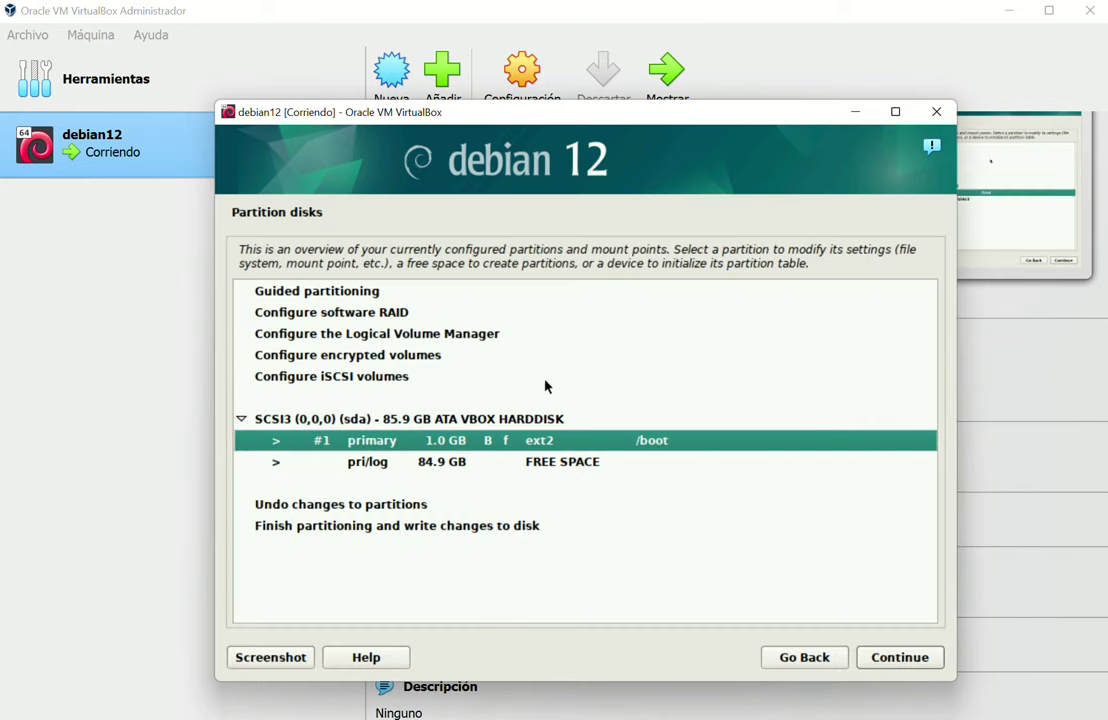
left_click(388, 465)
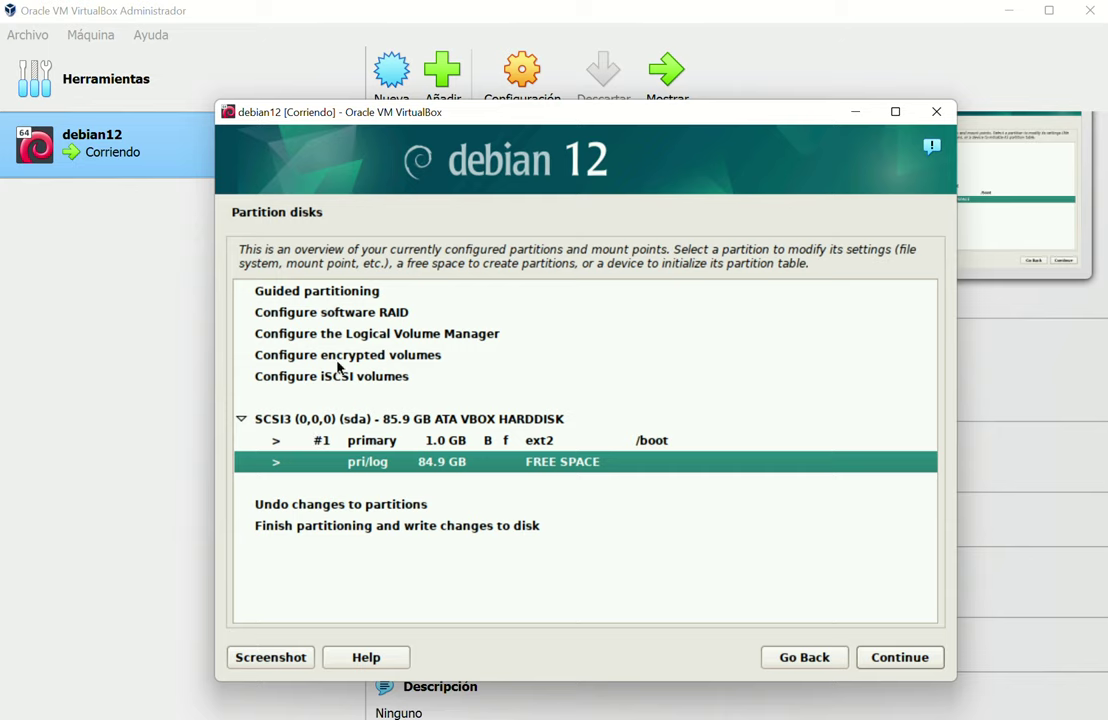
left_click(357, 341)
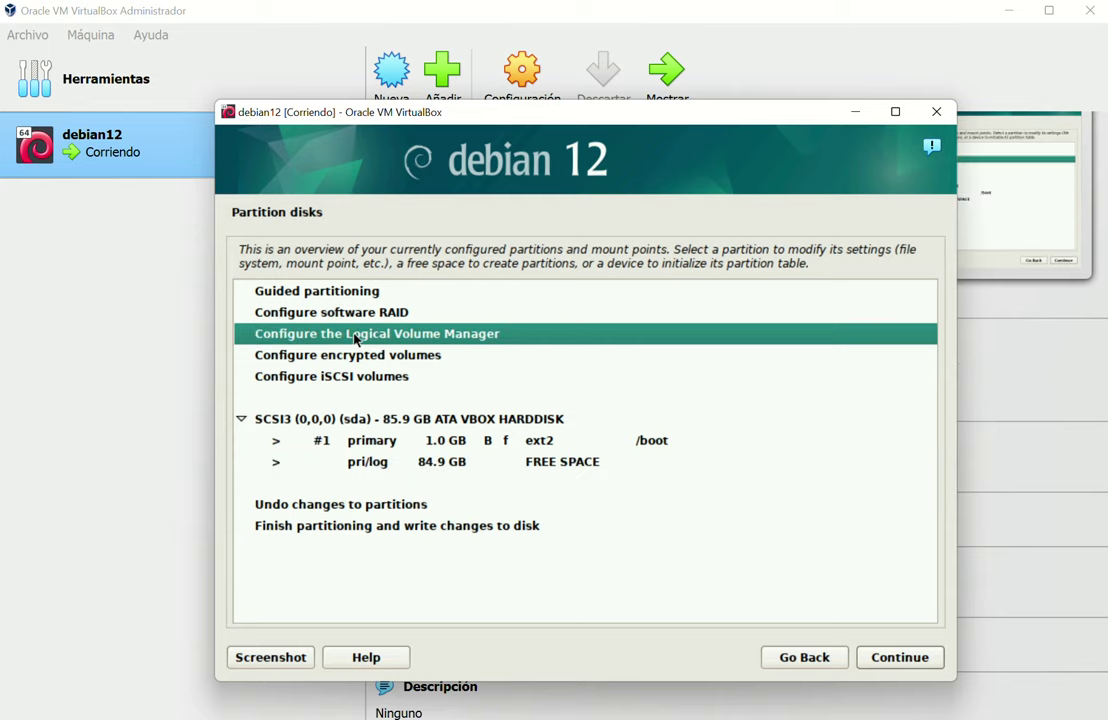
Start LVM configuration, writing partition changes to disk, and choose to create a volume group
double_click(357, 340)
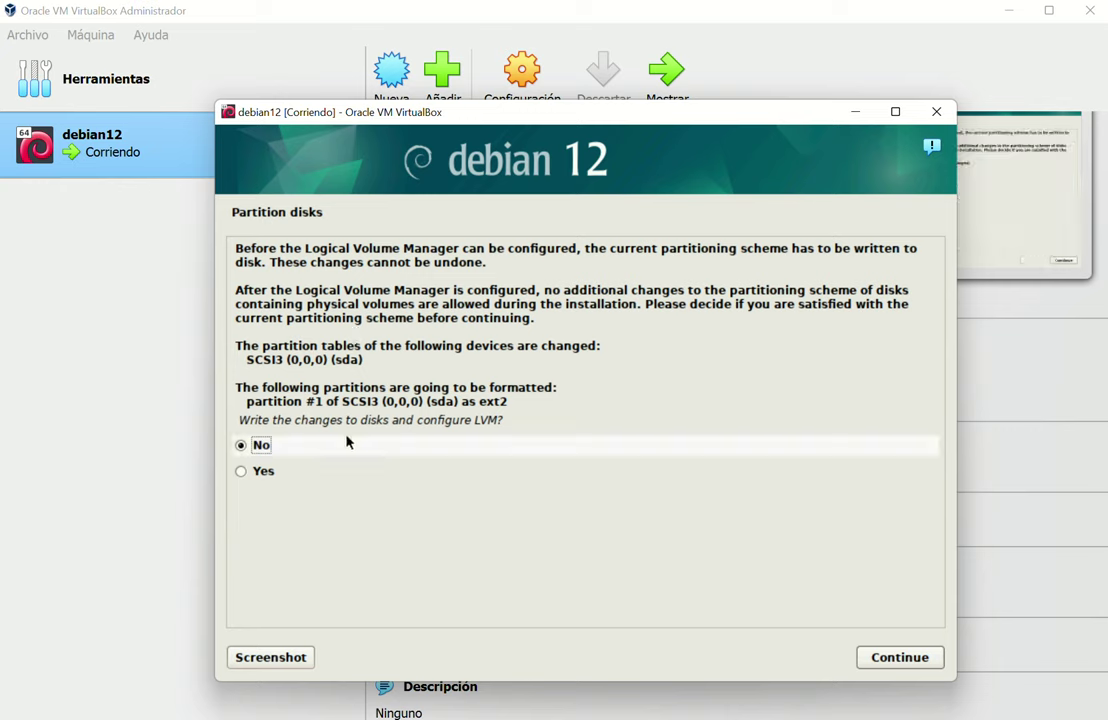
left_click(280, 471)
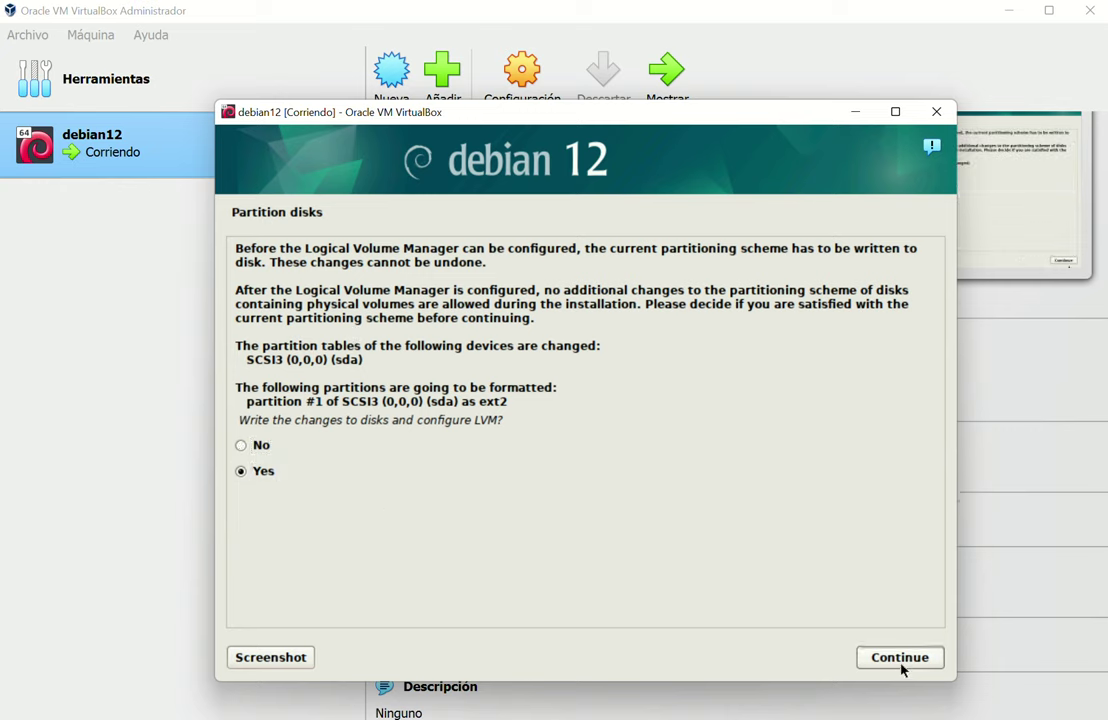
left_click(928, 657)
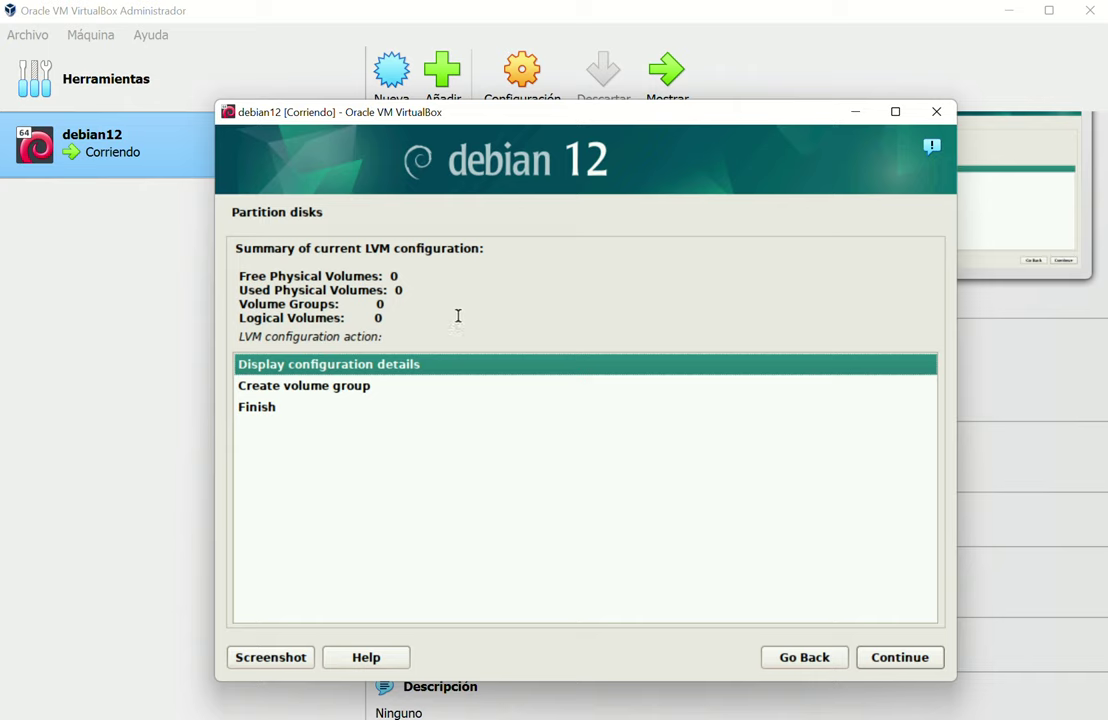
left_click(390, 388)
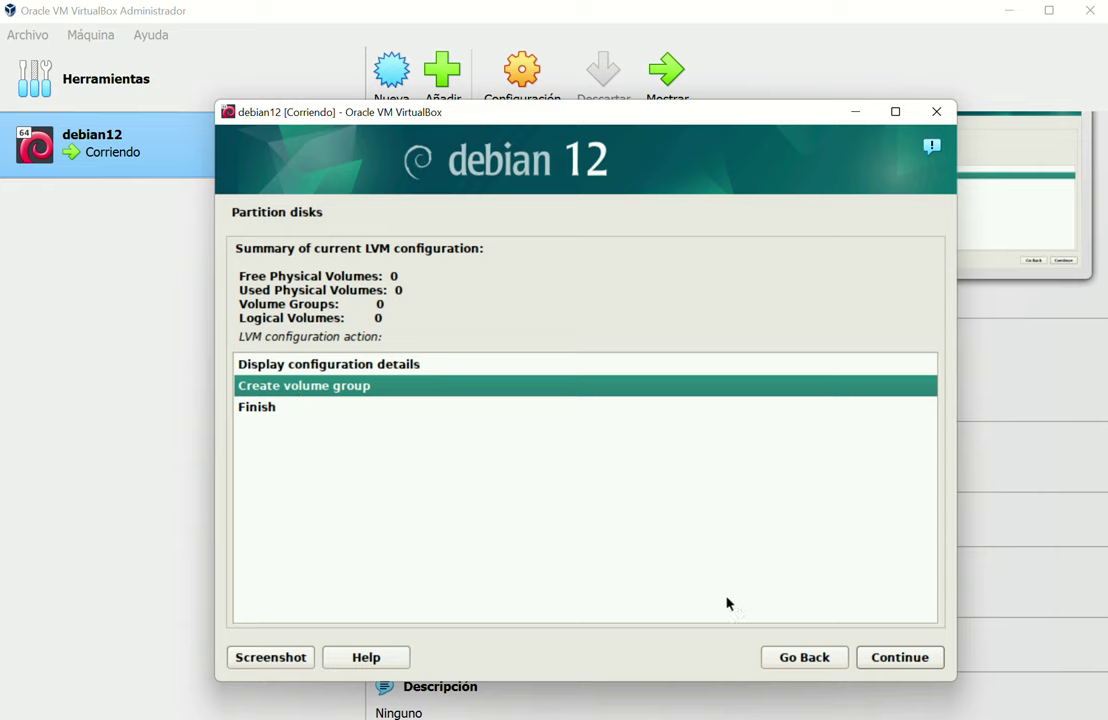
left_click(907, 658)
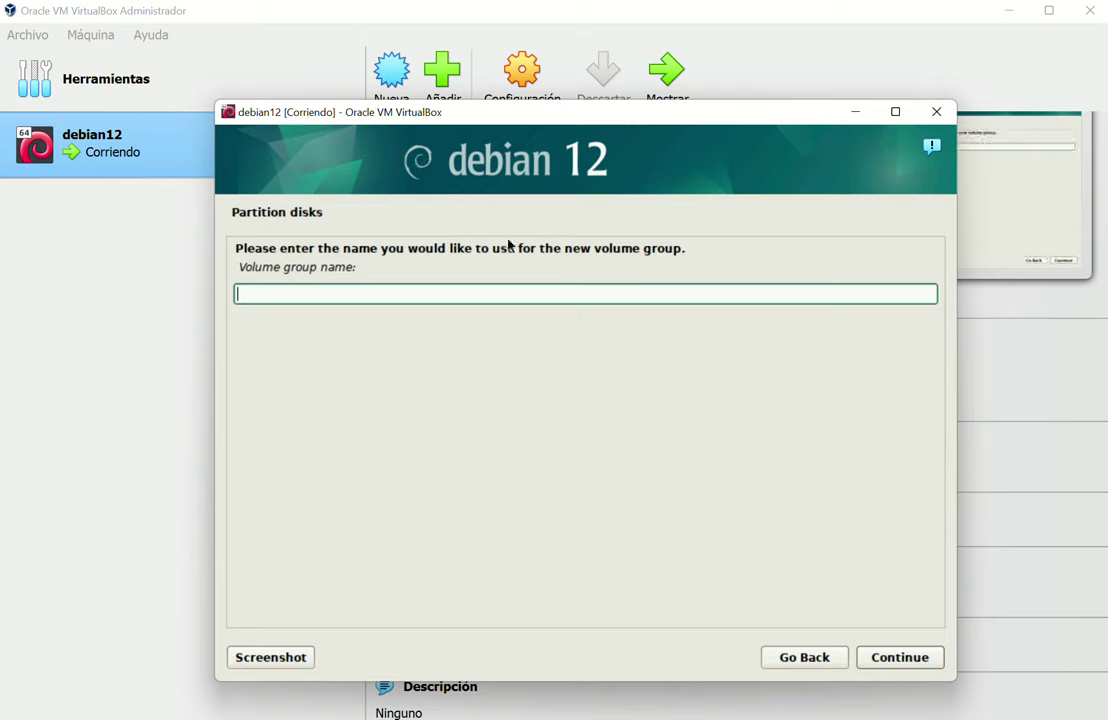
Name the volume group vg_wcdeb, tick /dev/sda free #1, then back out of device selection
type("_wcdeb")
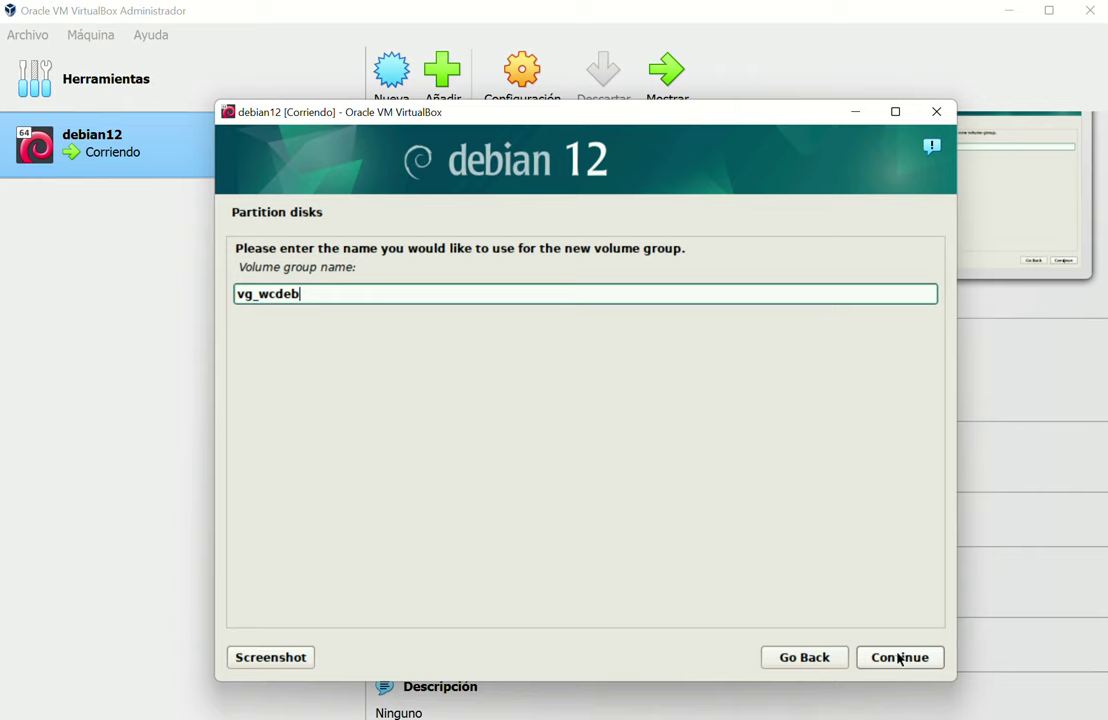
left_click(900, 658)
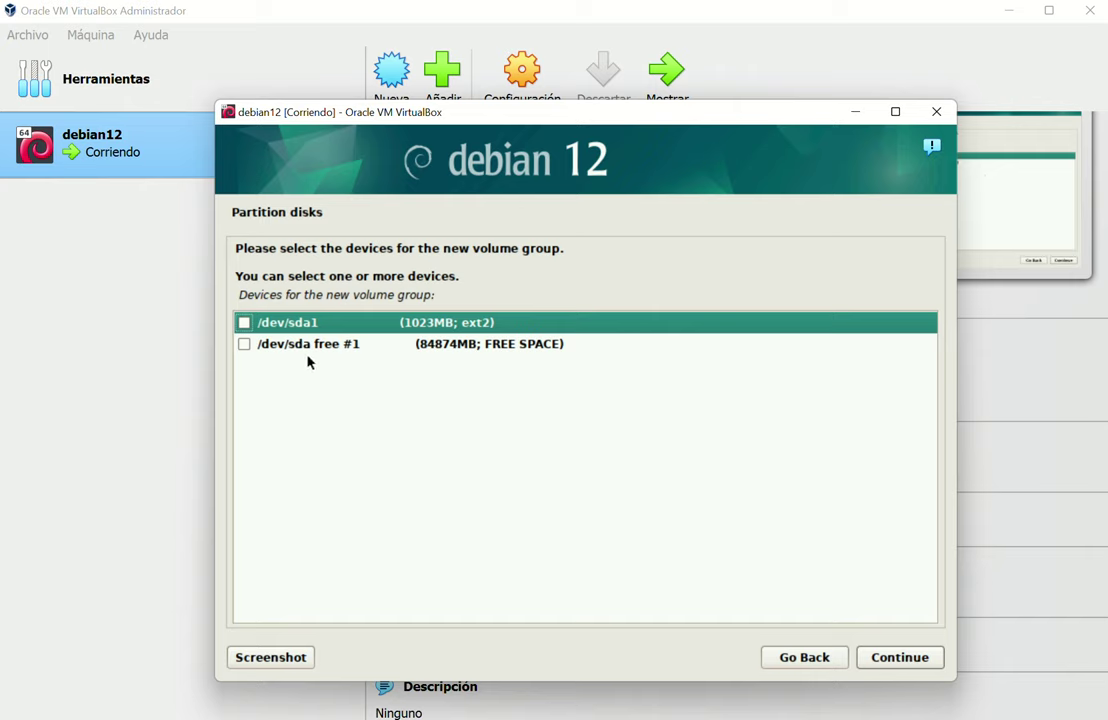
left_click(243, 345)
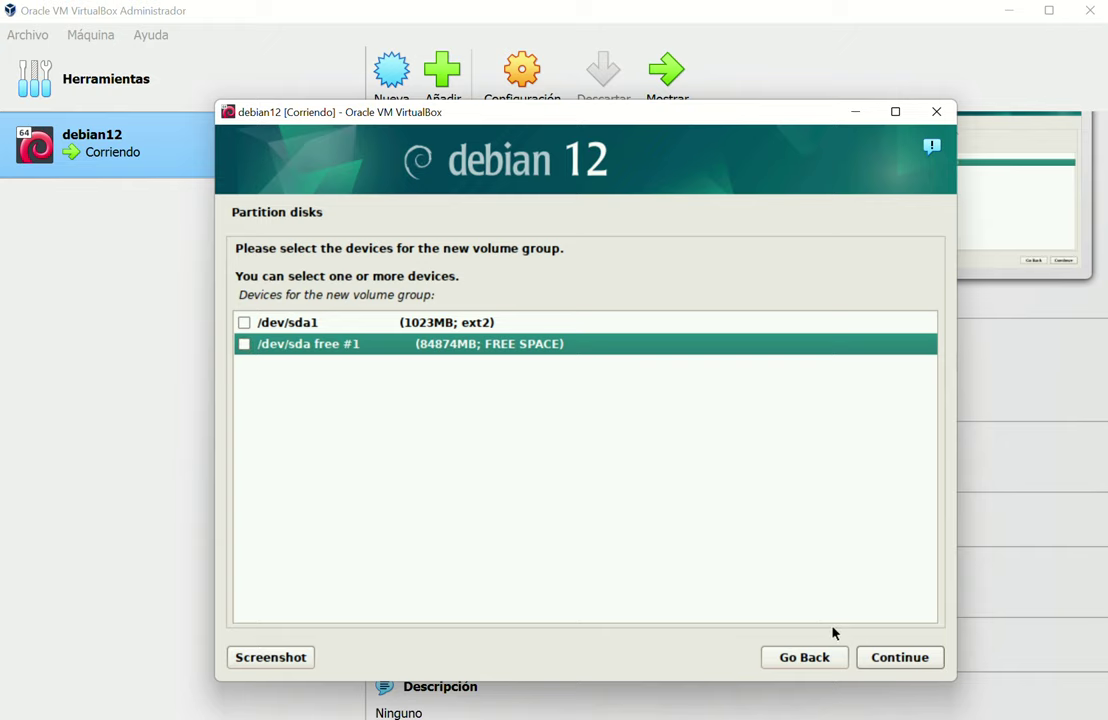
left_click(806, 657)
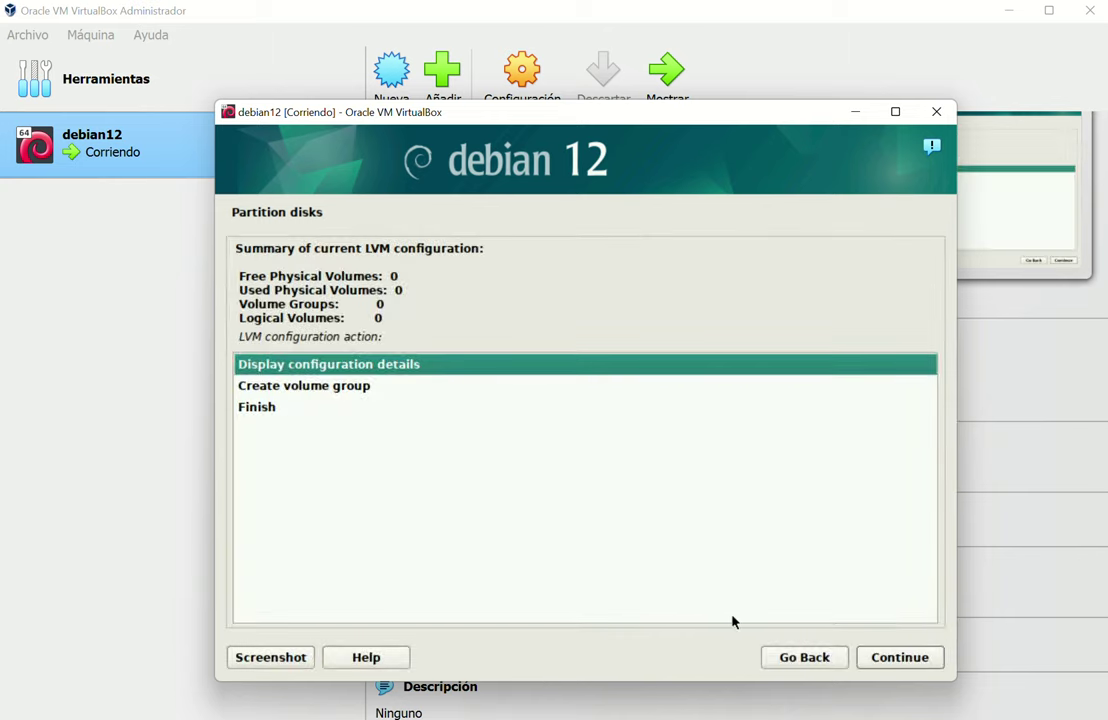
Return to the partition overview and create a new partition in the 84.9 GB free space
left_click(794, 659)
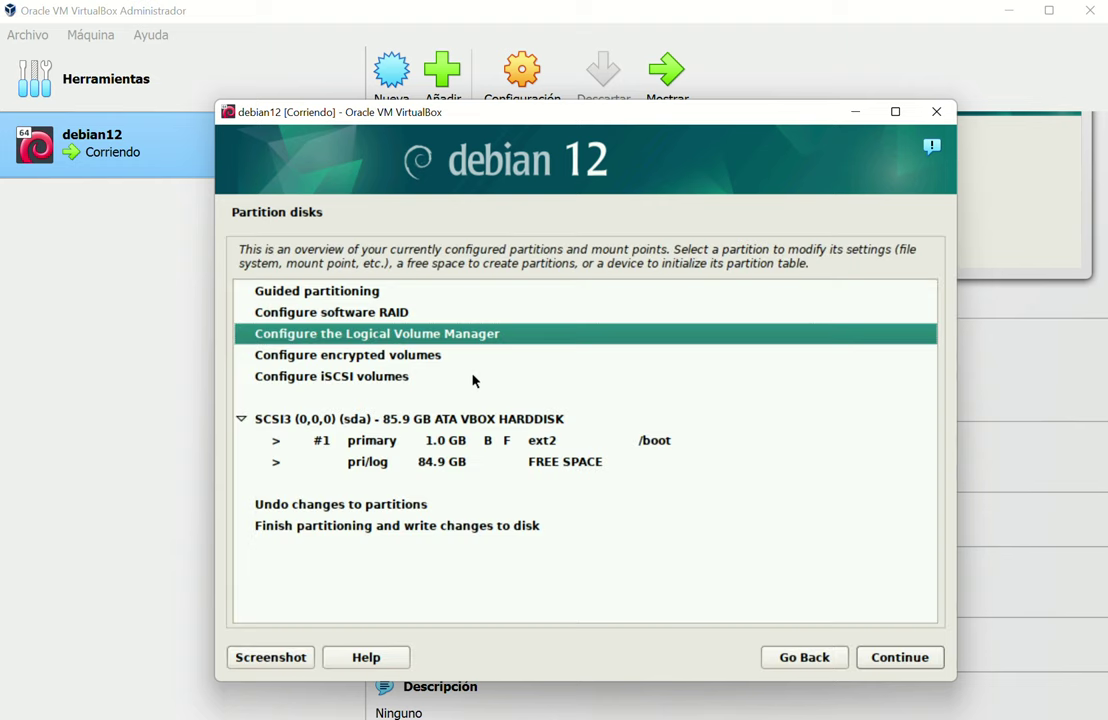
left_click(418, 441)
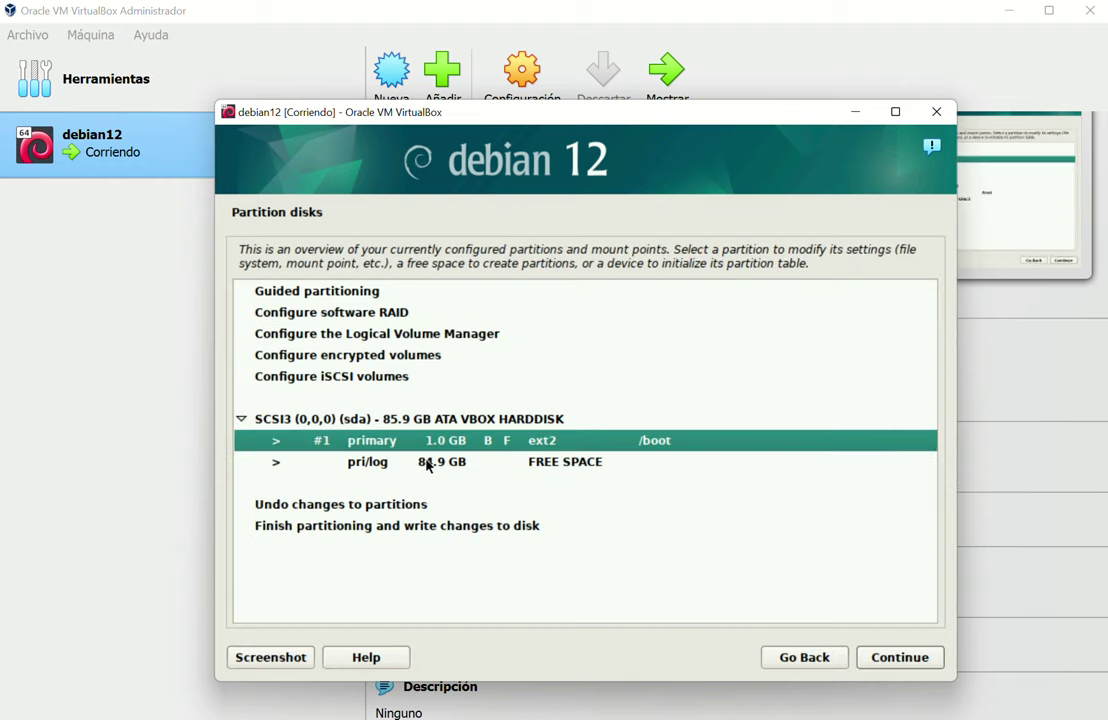
left_click(428, 463)
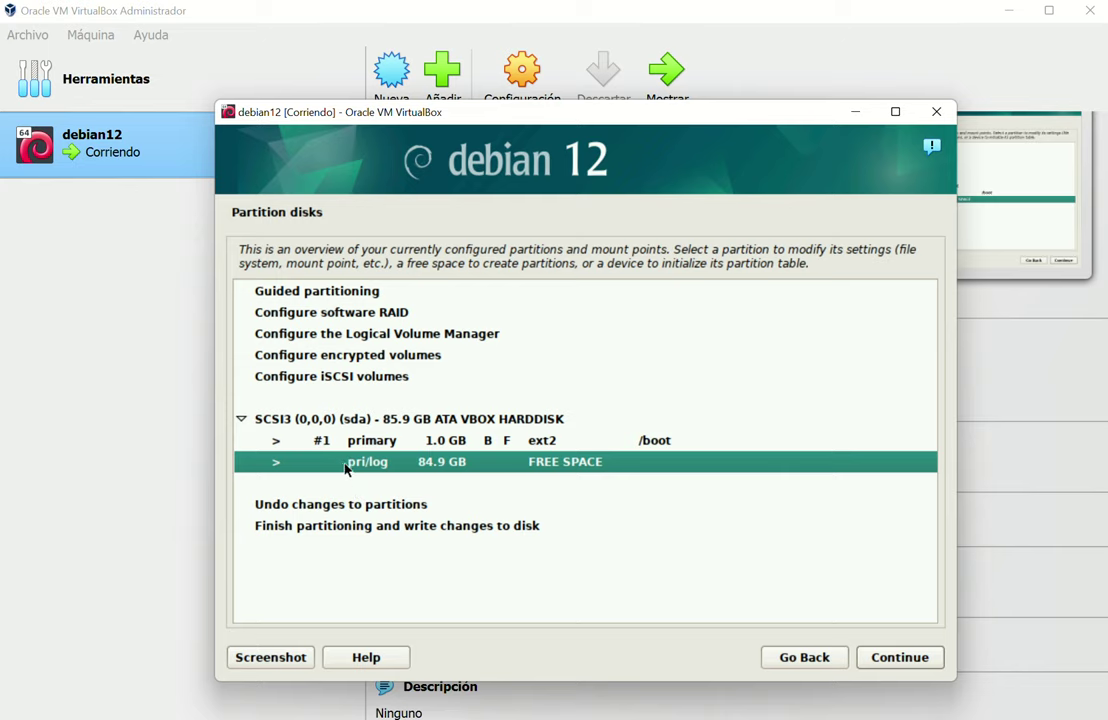
double_click(347, 465)
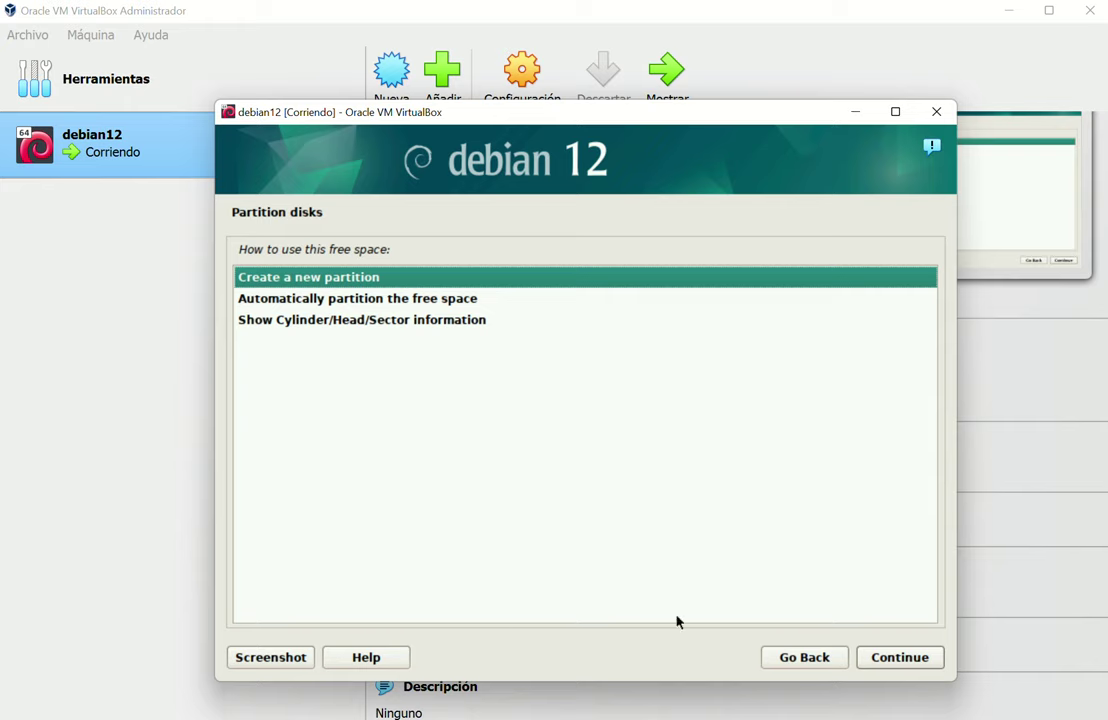
left_click(915, 659)
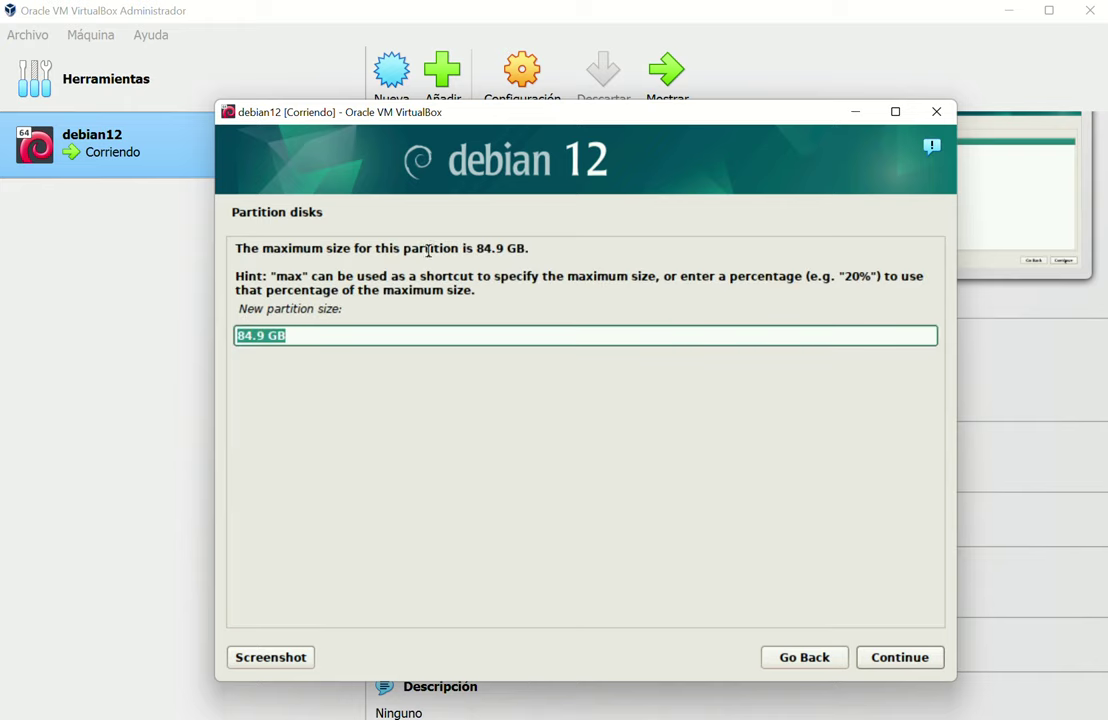
Size the partition 64 GB, make it Logical, and place it at the Beginning
key("Home")
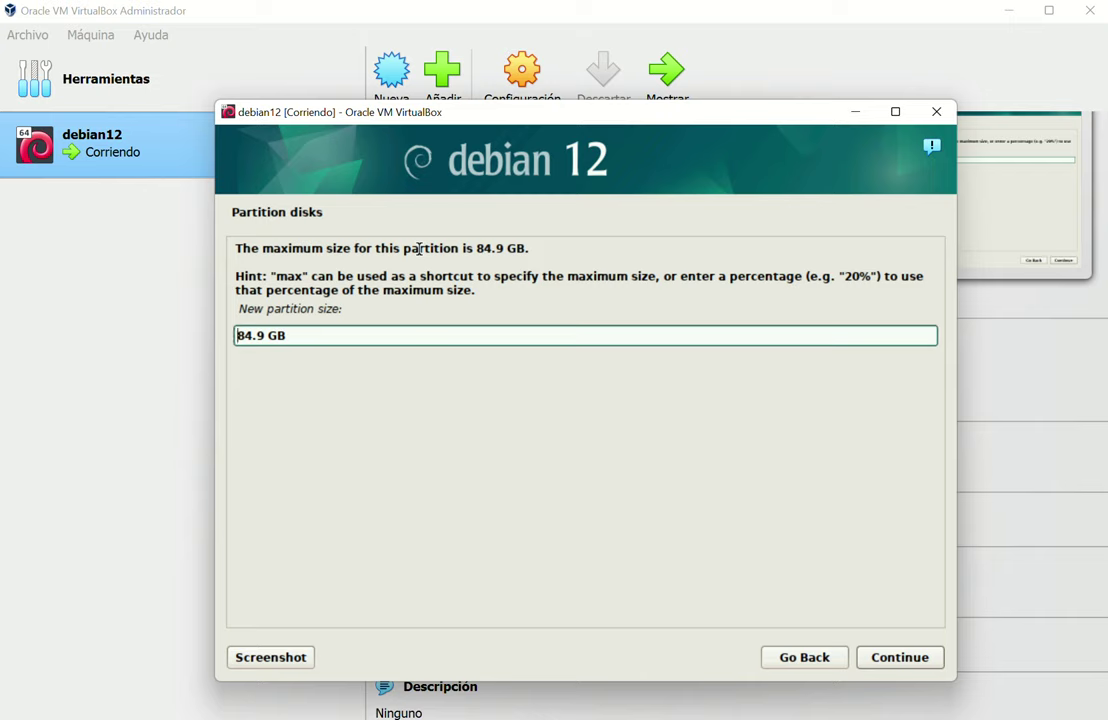
key("Delete")
key("Delete")
key("Delete")
key("Delete")
key("Delete")
type("64")
key("End")
left_click(893, 658)
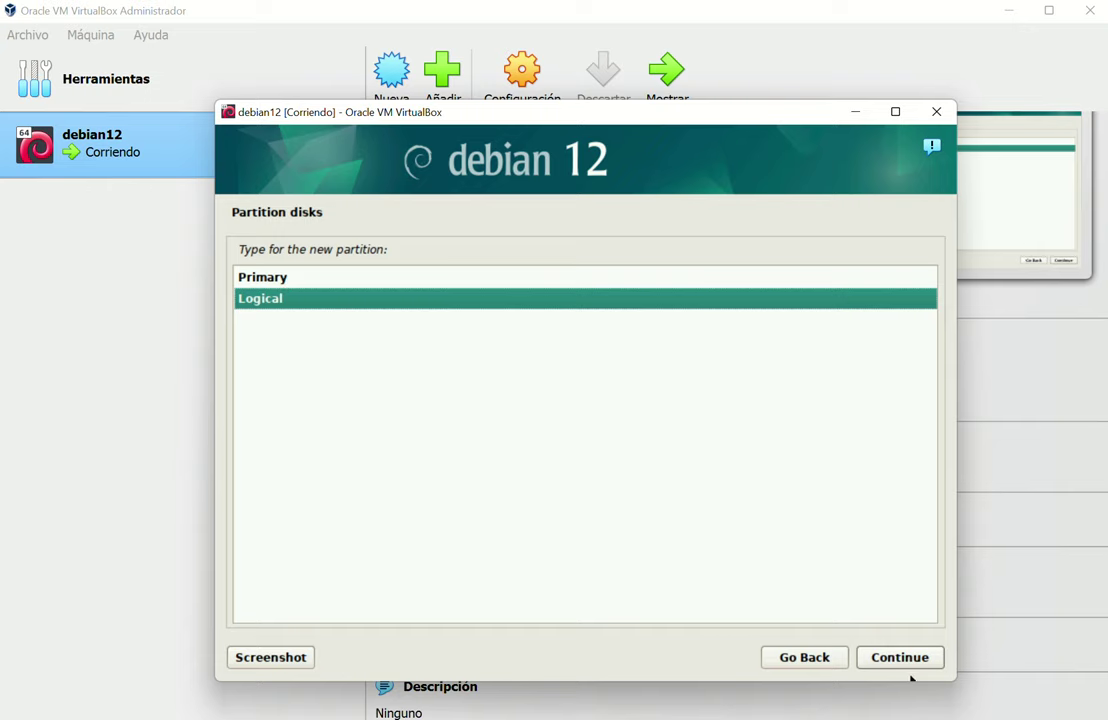
left_click(906, 662)
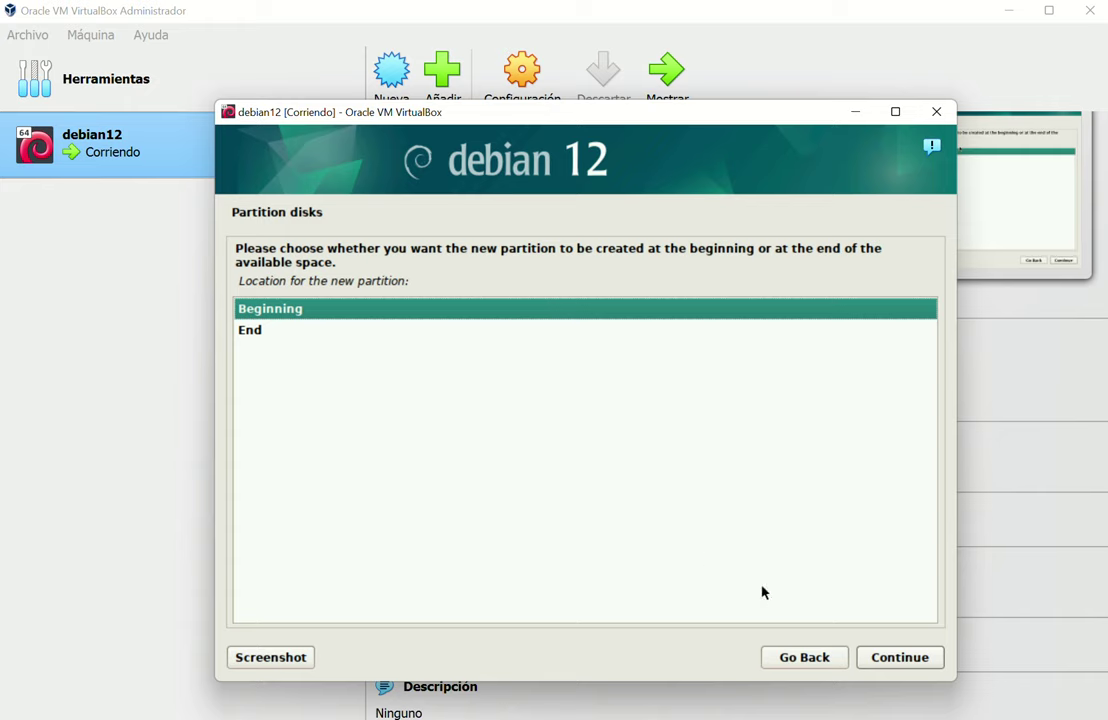
left_click(882, 656)
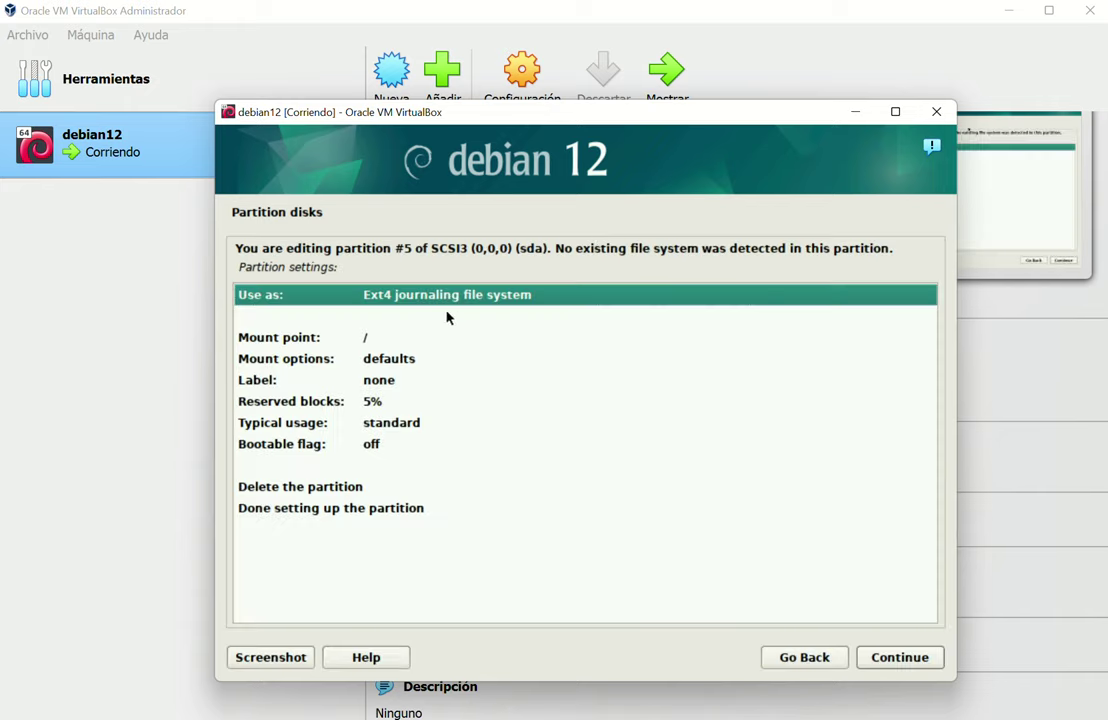
Set the 64 GB partition's Use as to physical volume for LVM
double_click(436, 301)
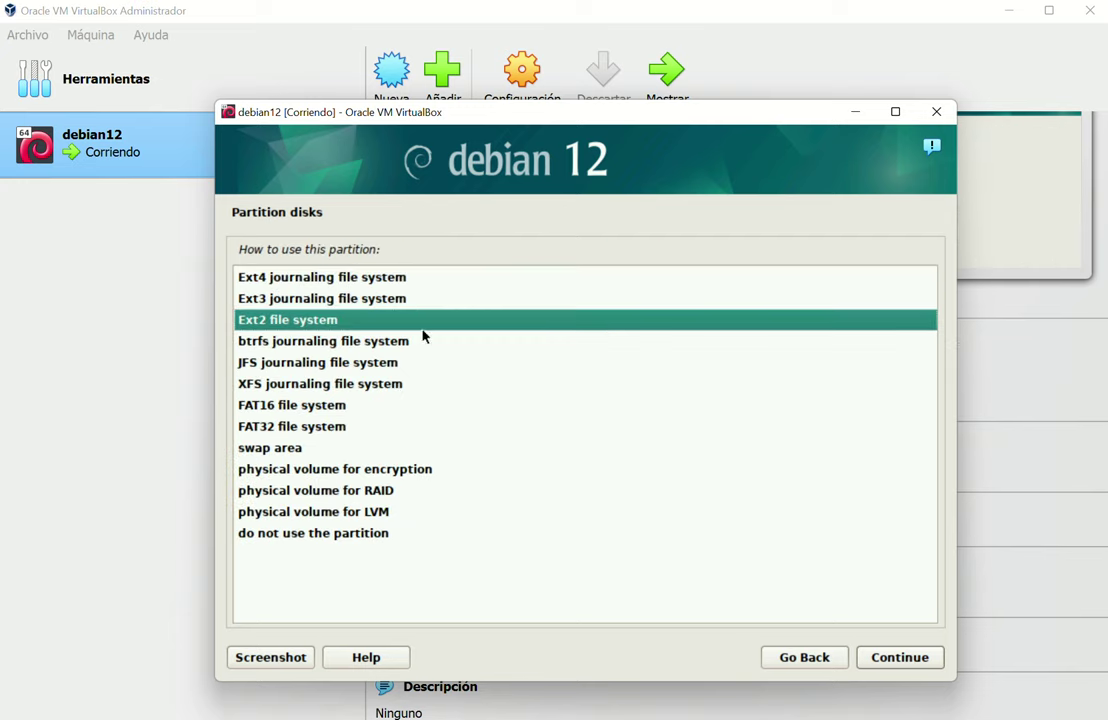
left_click(338, 514)
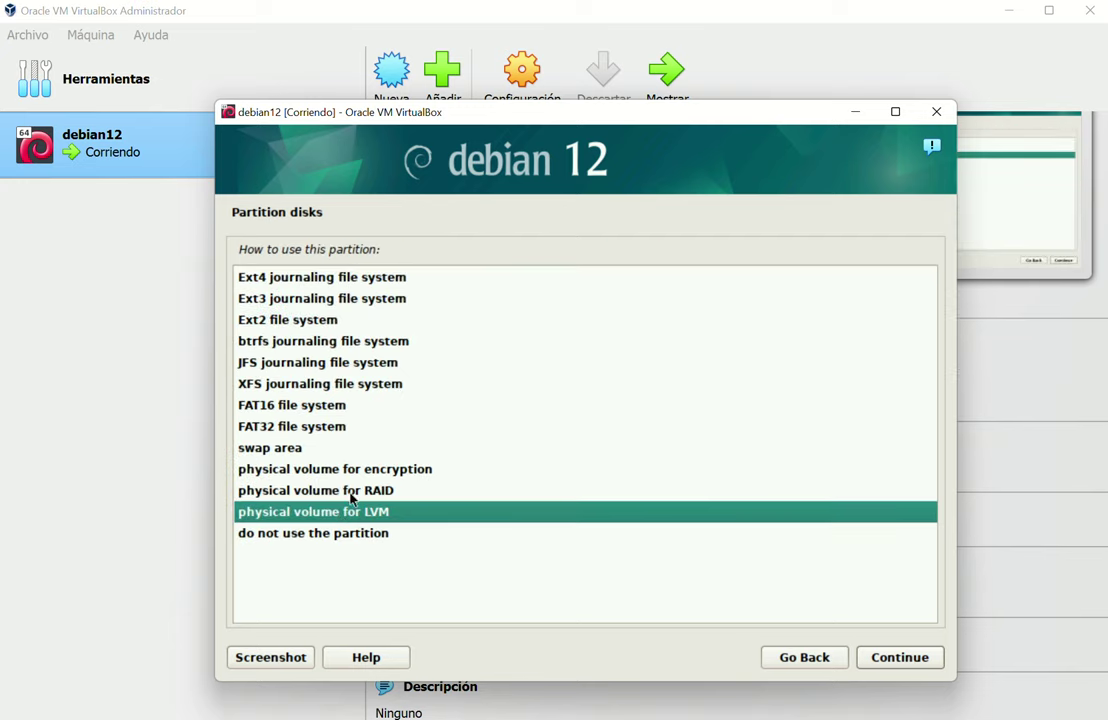
left_click(899, 657)
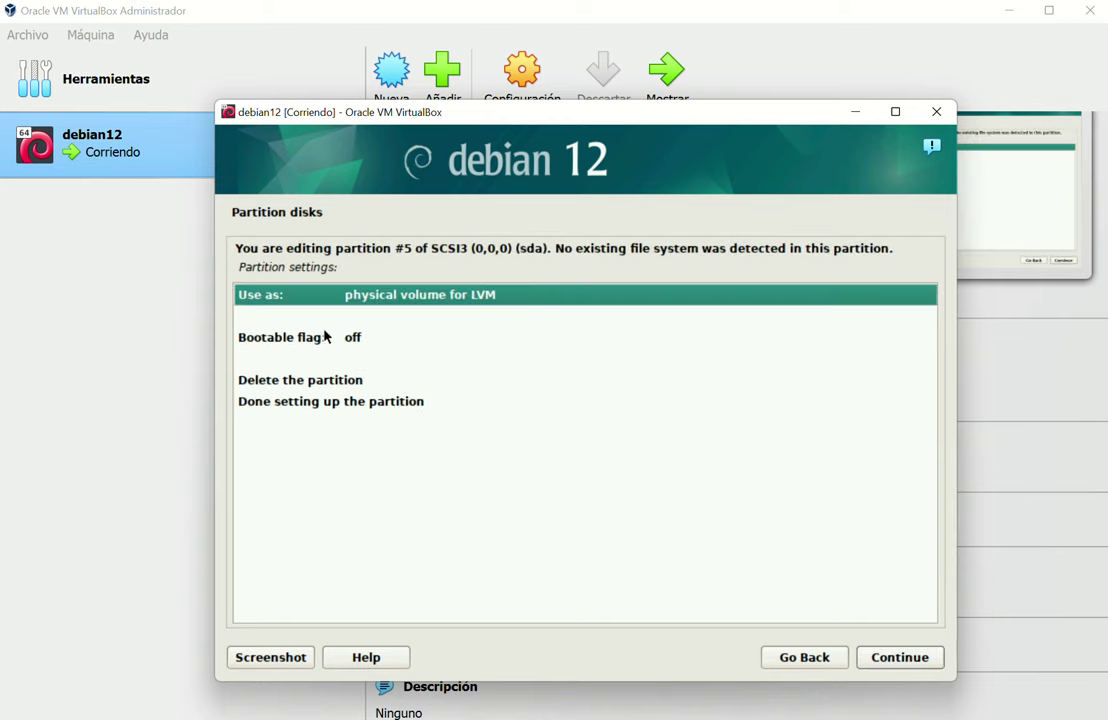
Toggle the bootable flag on and back off, then finish setting up the partition
double_click(307, 335)
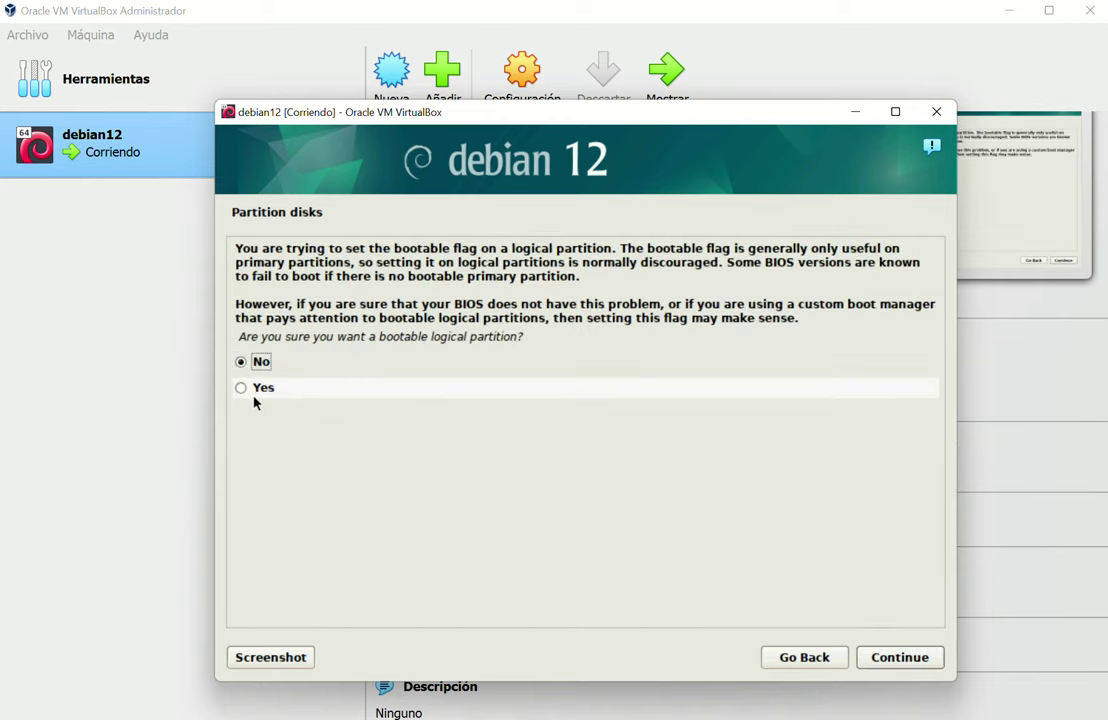
left_click(256, 393)
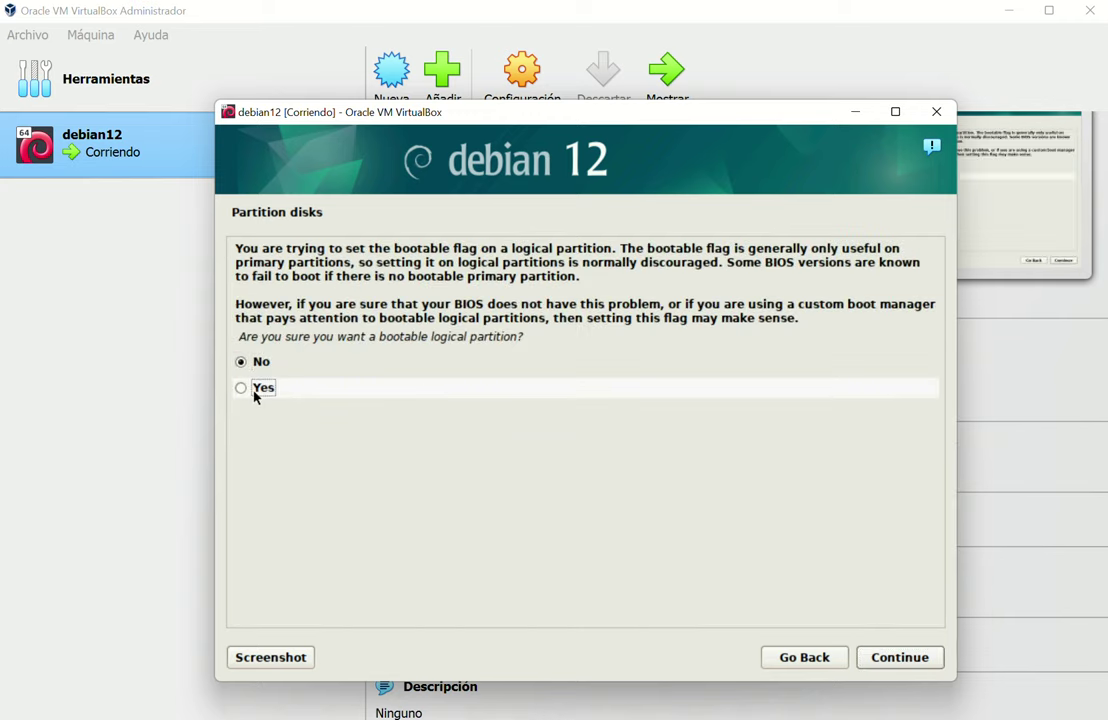
left_click(910, 657)
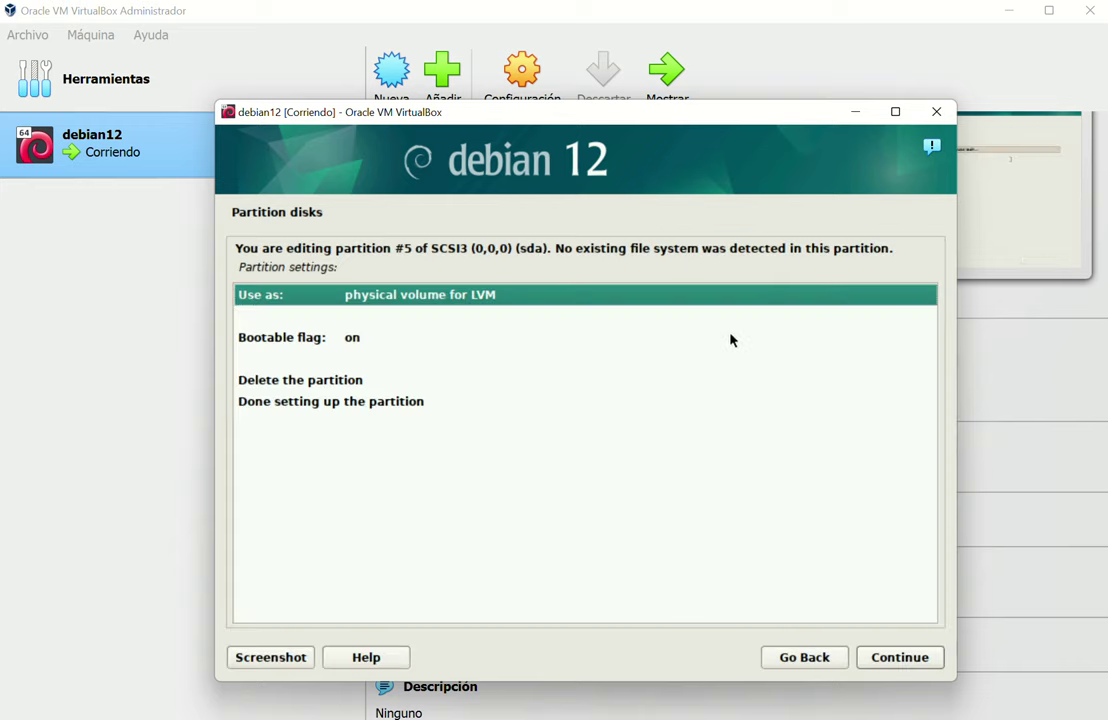
double_click(287, 340)
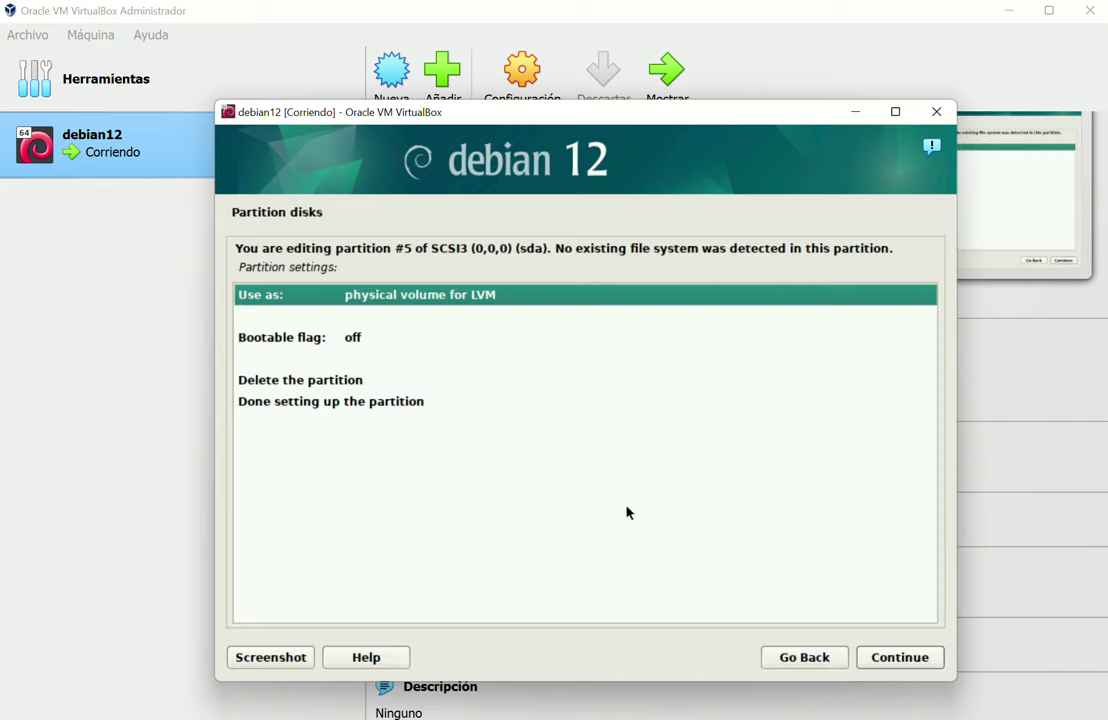
double_click(355, 404)
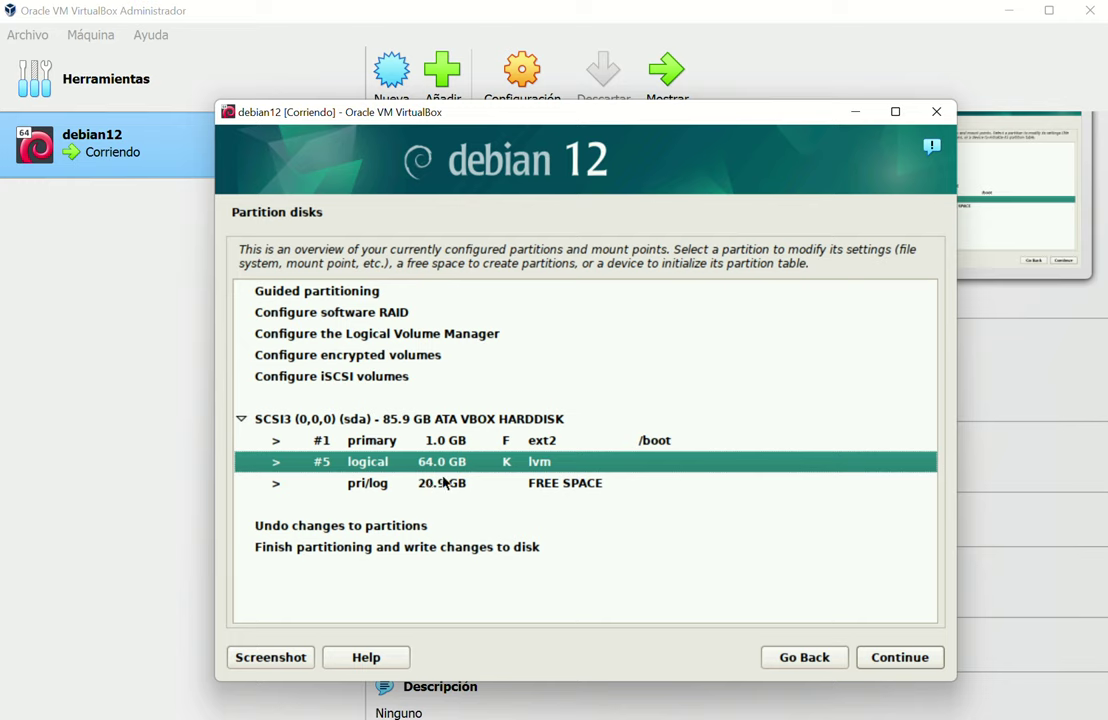
Create a Logical partition using all 20.9 GB, set as an LVM physical volume, and finish it
double_click(441, 484)
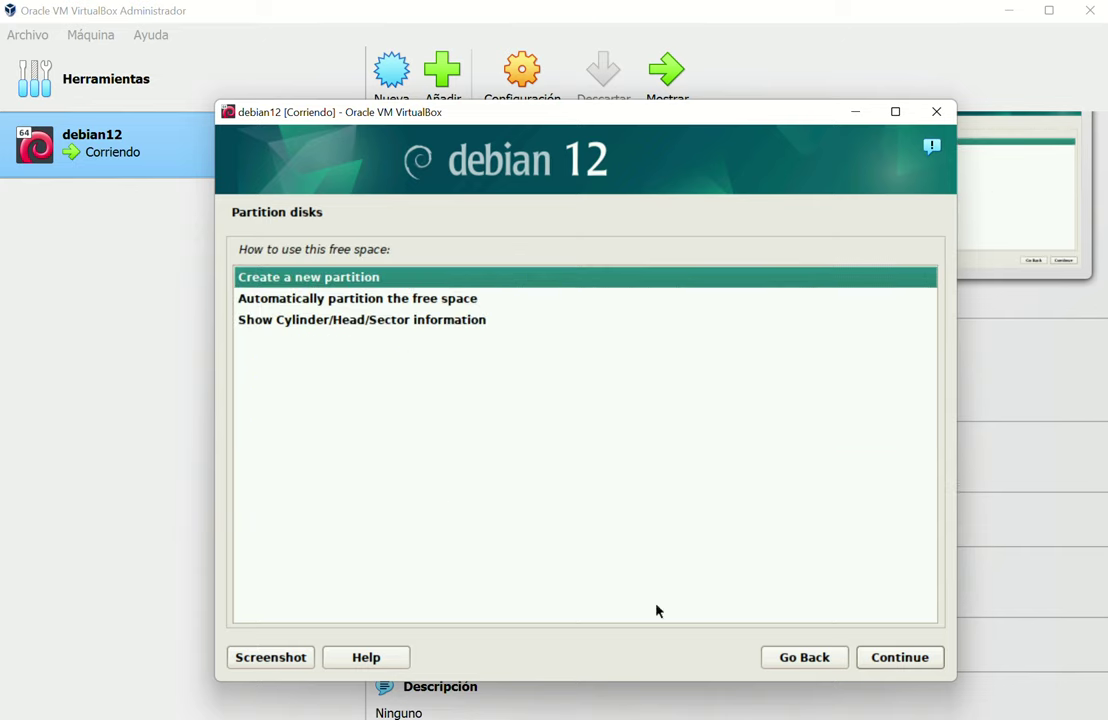
left_click(898, 657)
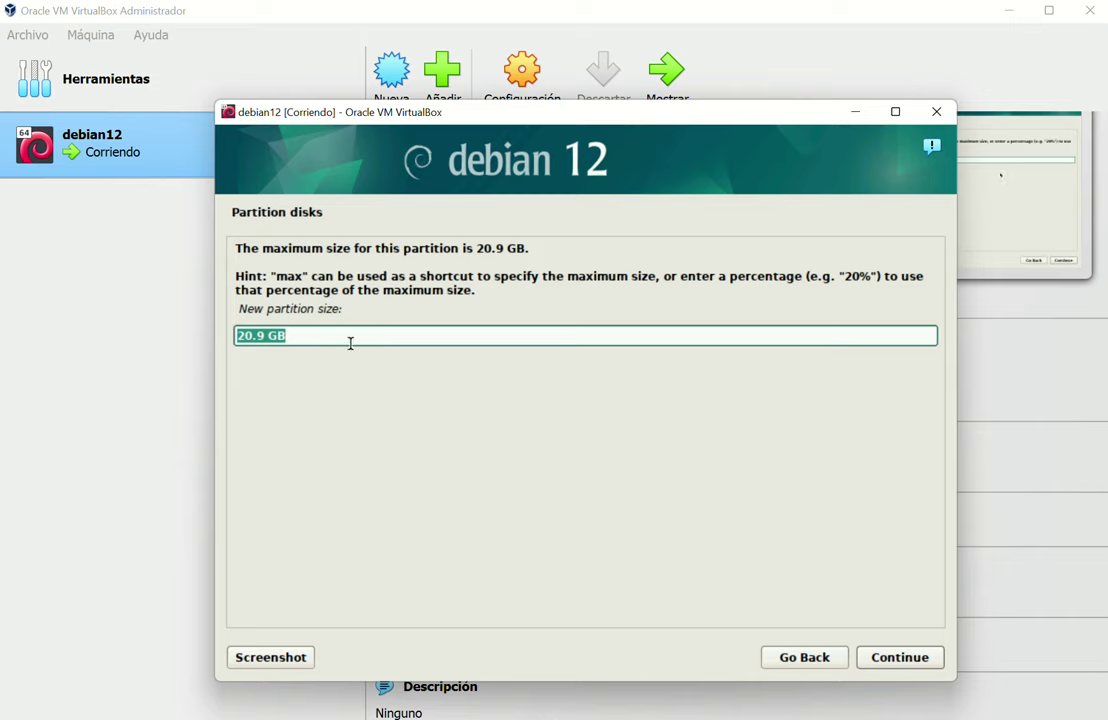
left_click(898, 657)
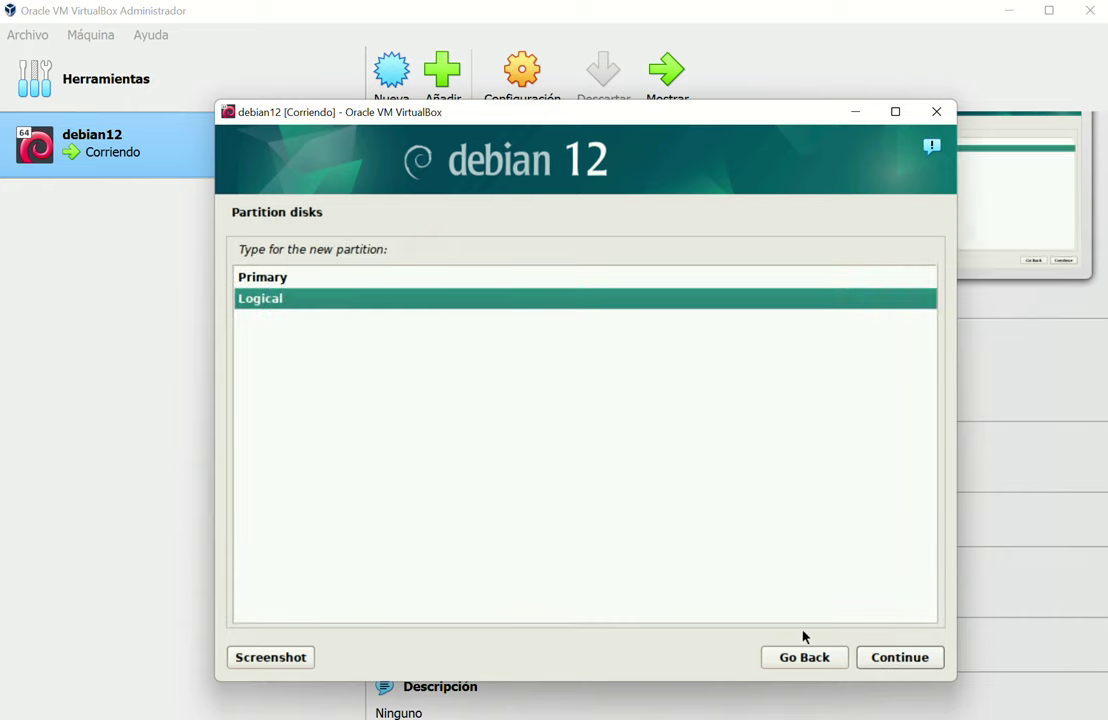
left_click(913, 659)
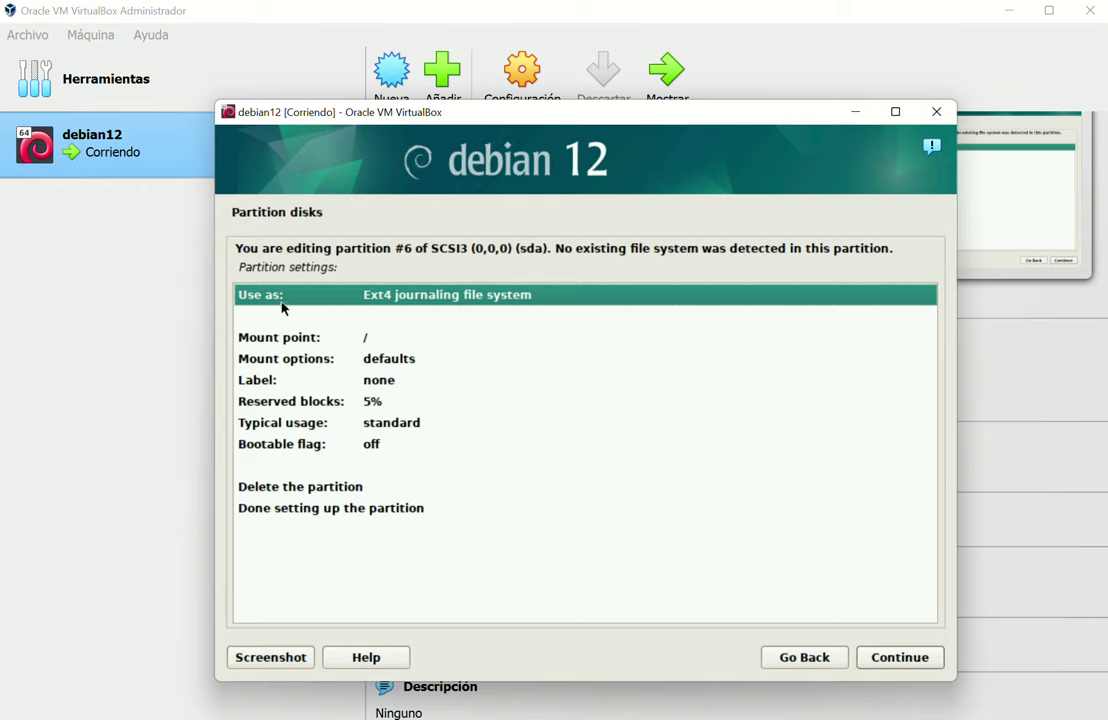
double_click(287, 297)
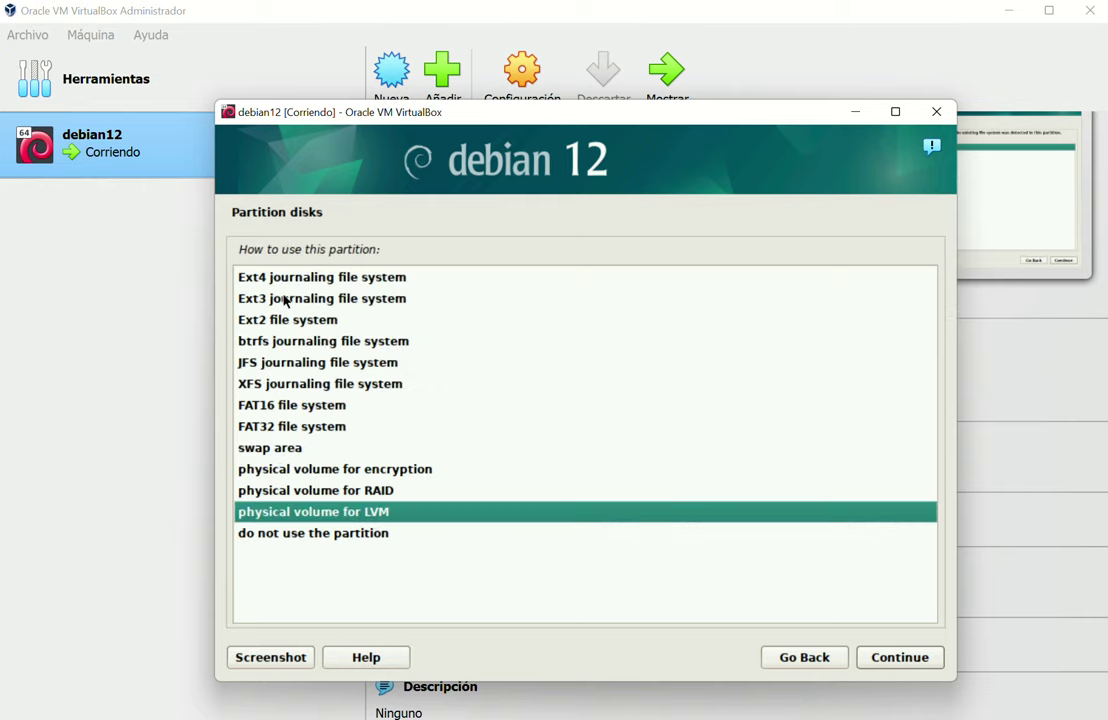
double_click(302, 512)
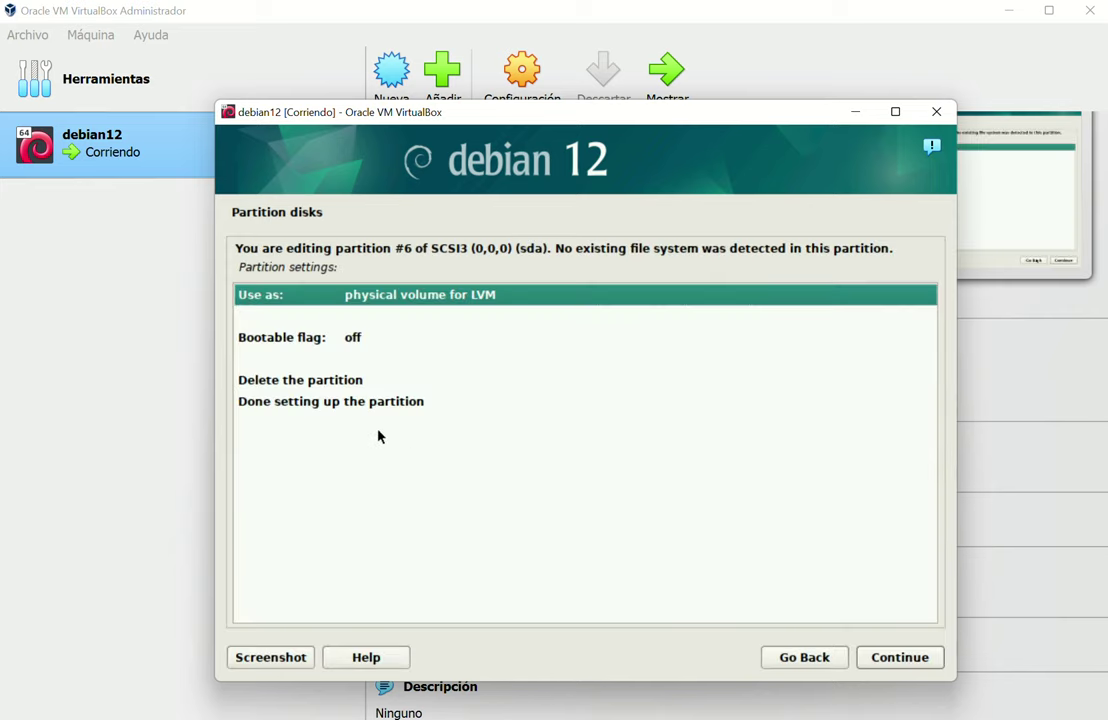
double_click(363, 402)
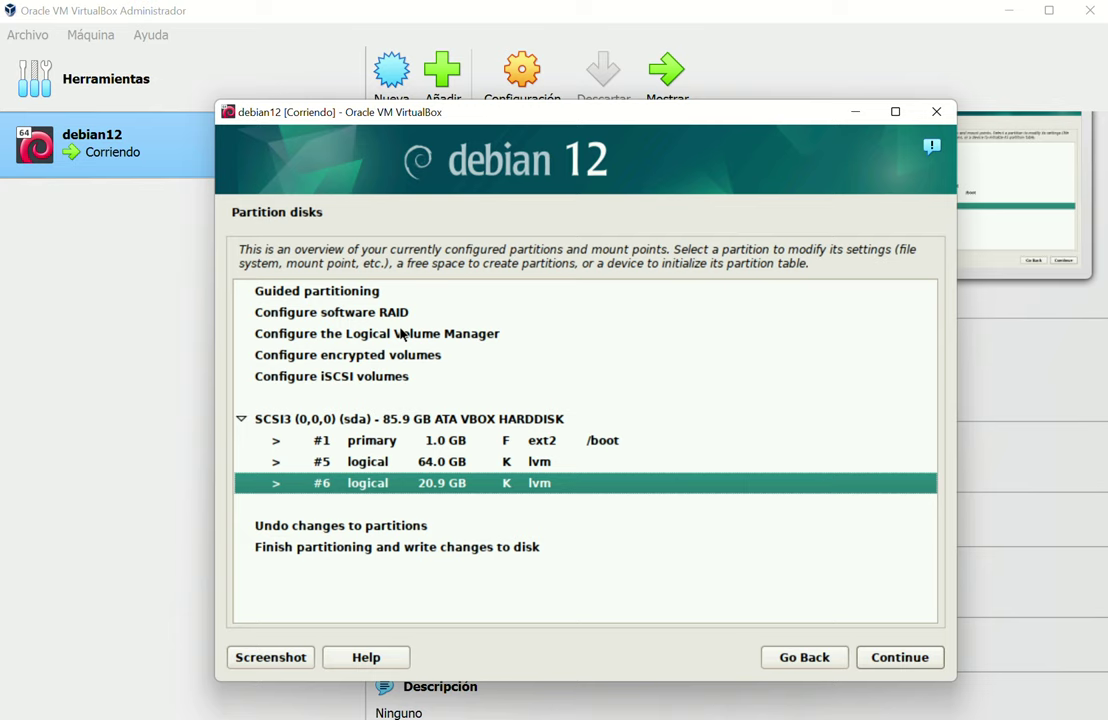
Start Logical Volume Manager setup and approve writing the current partition layout to disk
left_click(403, 335)
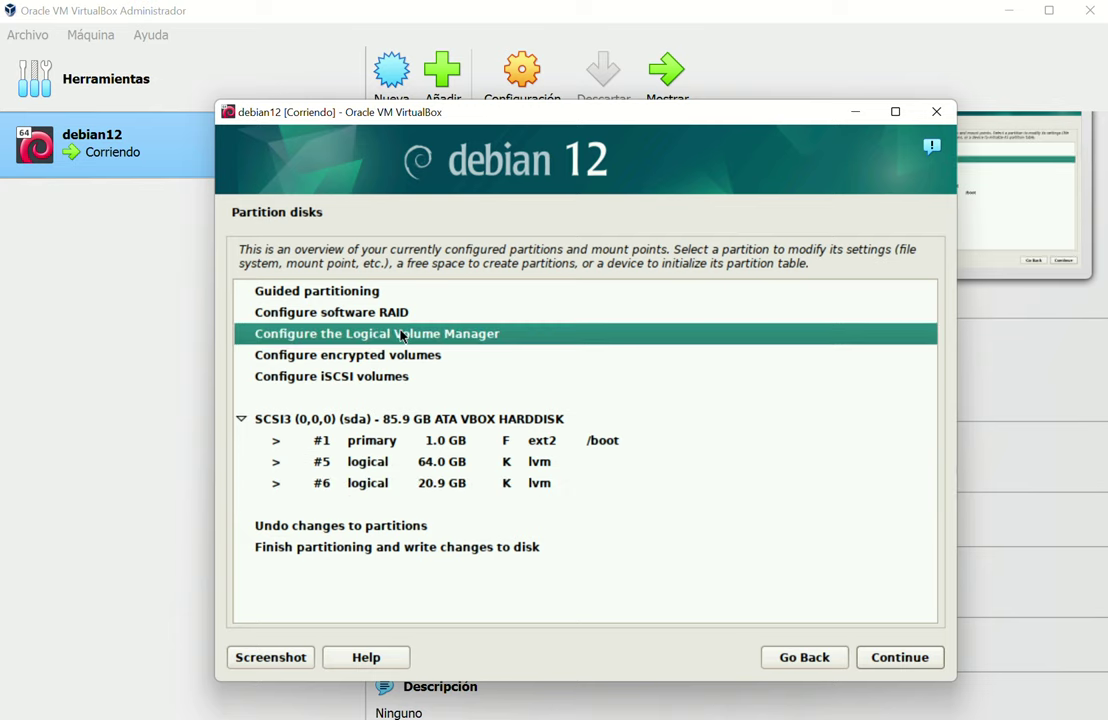
double_click(403, 335)
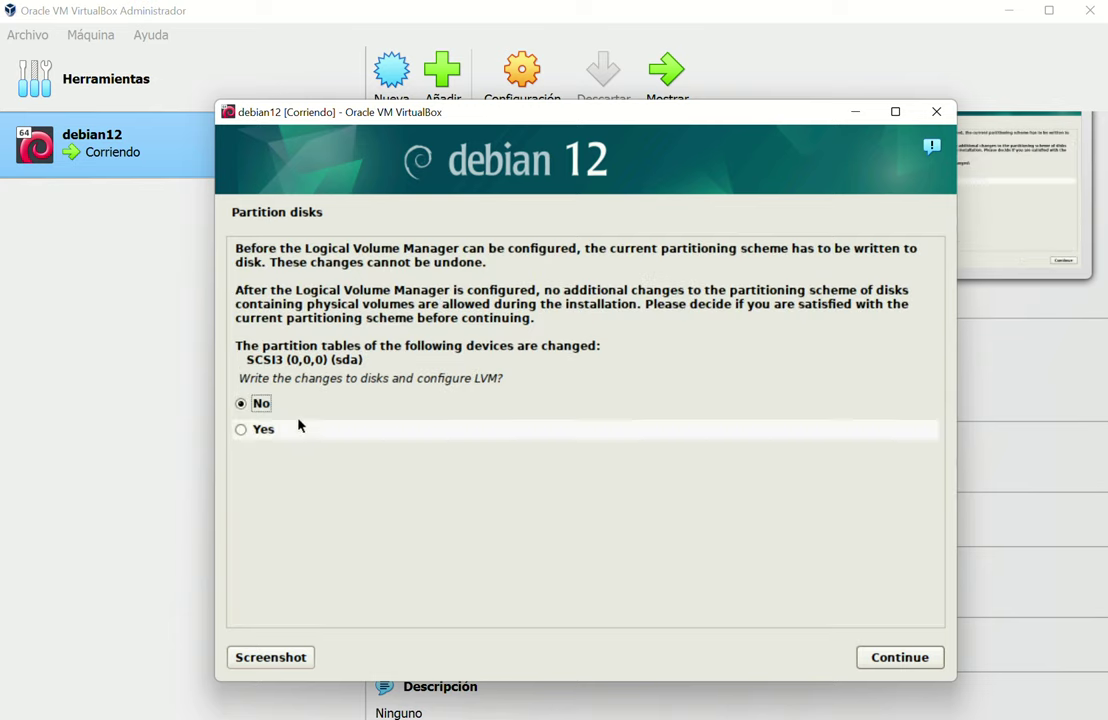
left_click(277, 433)
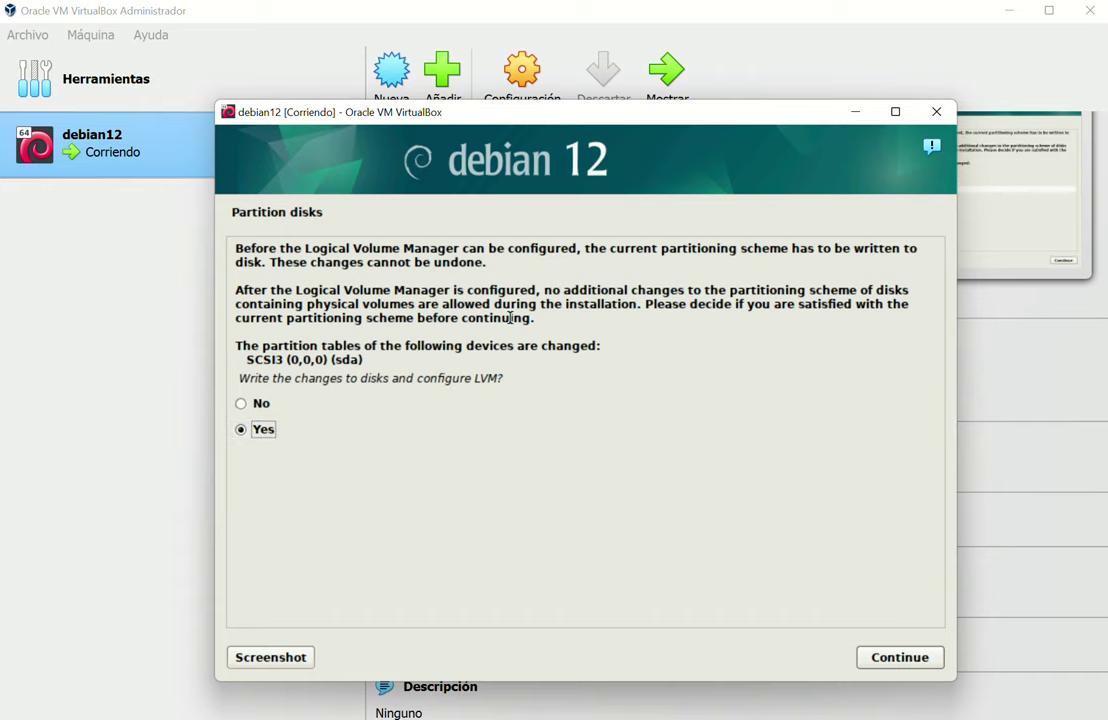
left_click(936, 652)
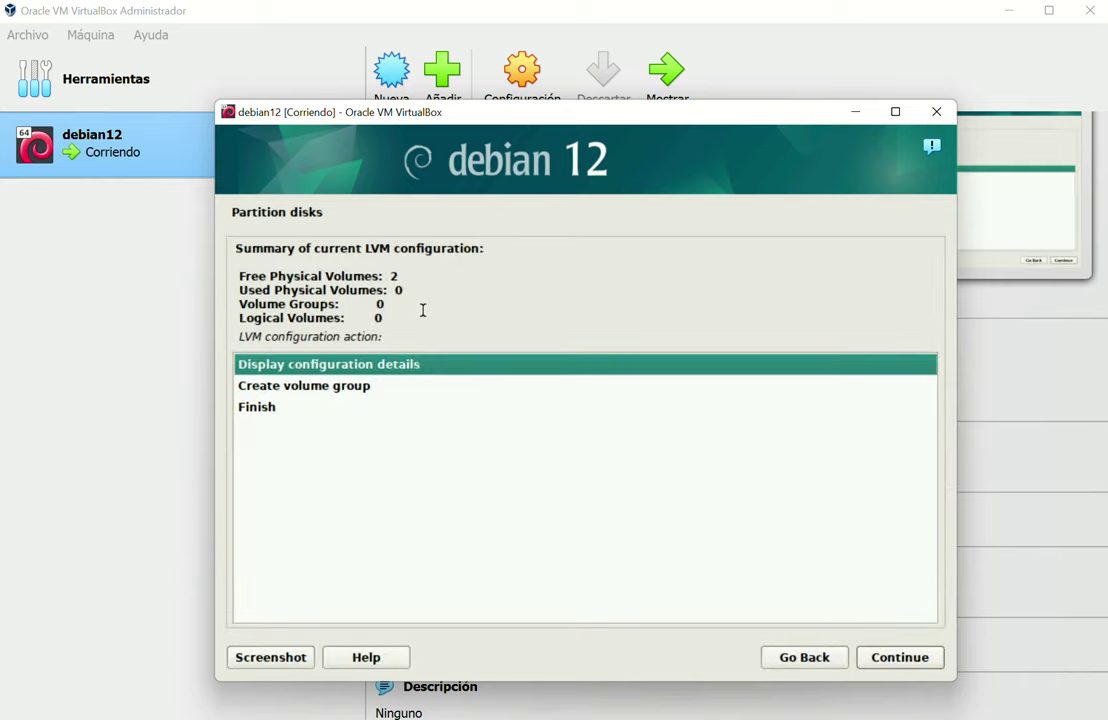
Create volume group vg_wcdeb_r using /dev/sda5
left_click(326, 388)
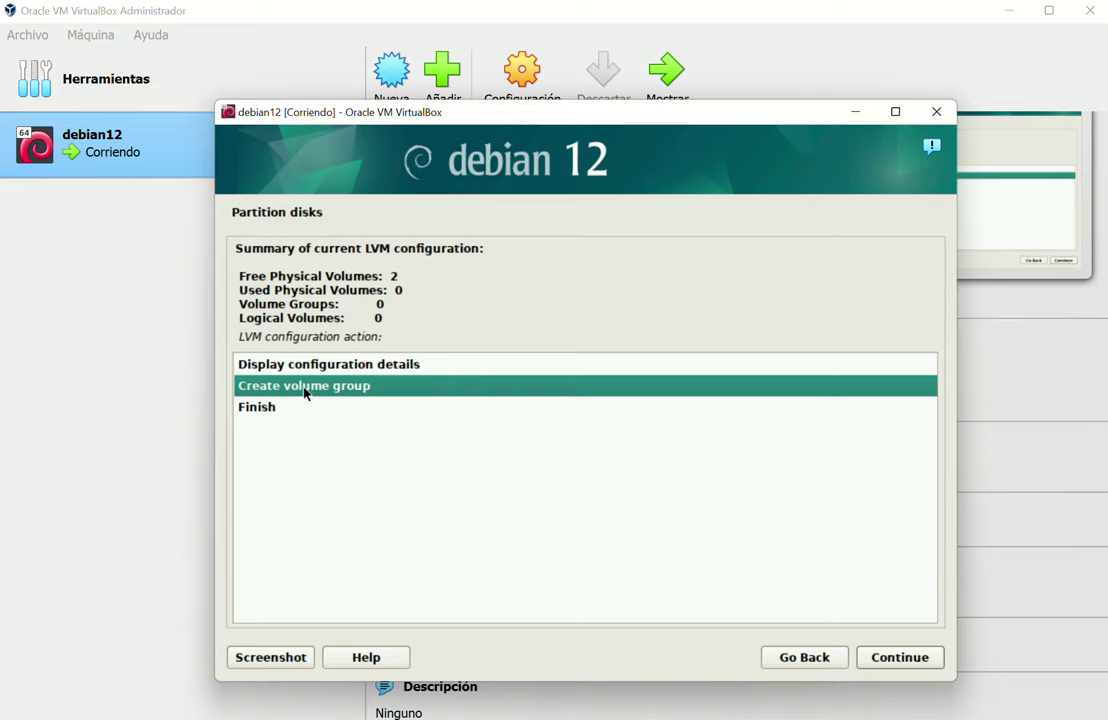
double_click(305, 393)
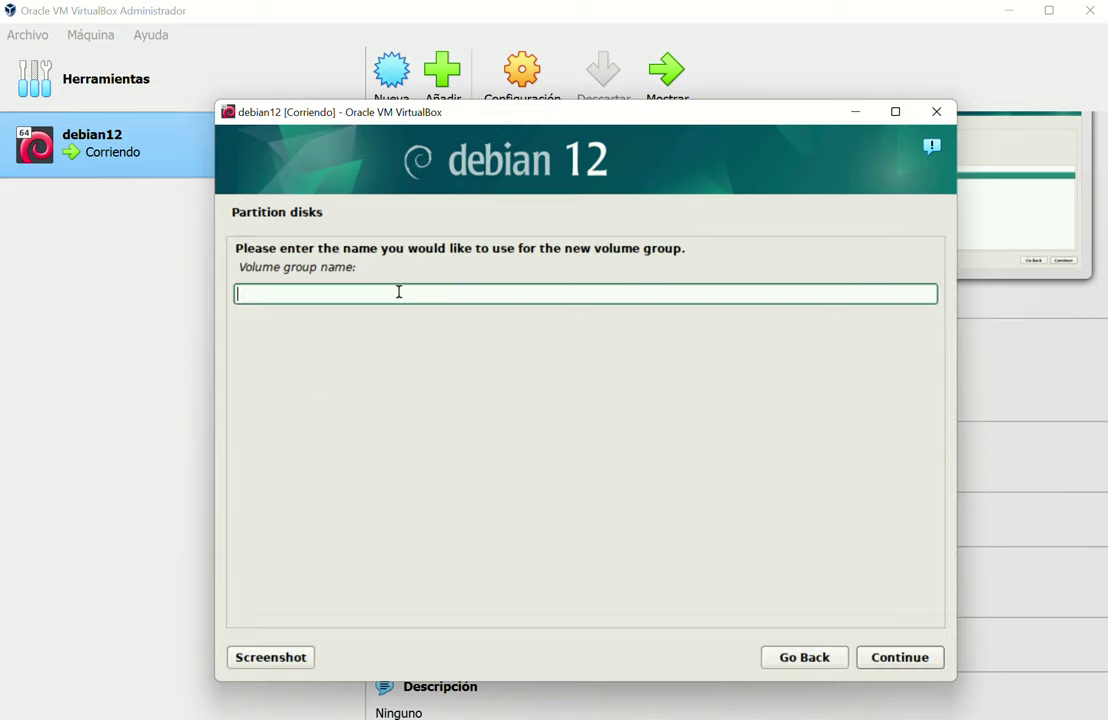
type("vg_")
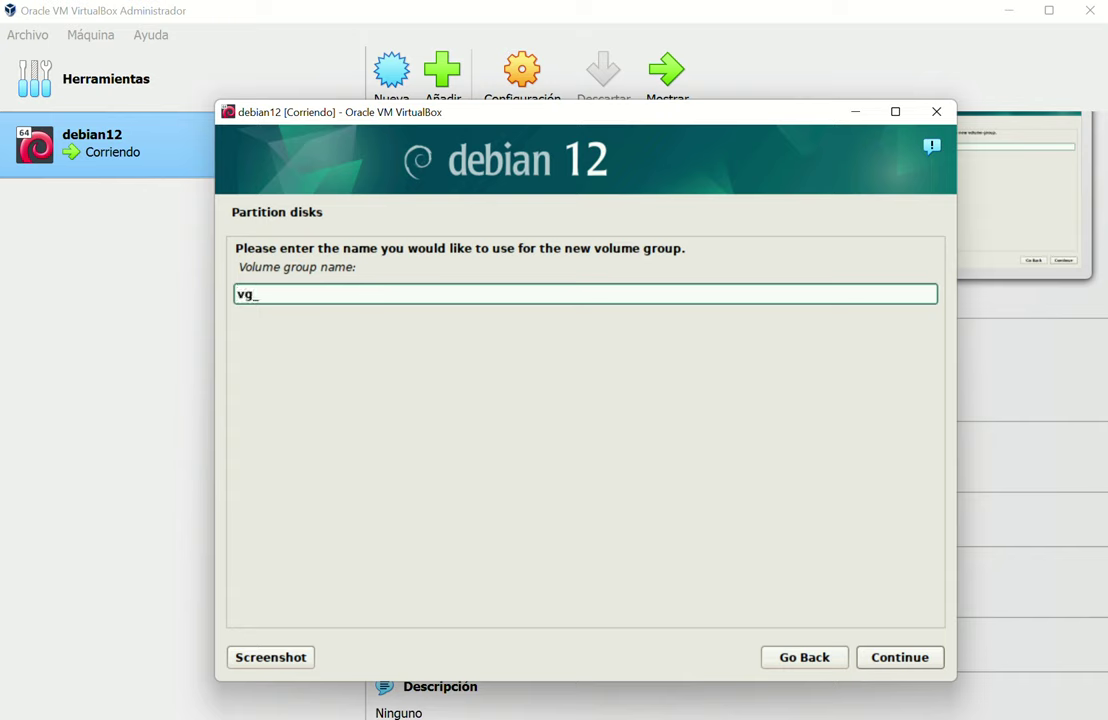
type("wcdeb_root")
key("BackSpace")
key("BackSpace")
key("BackSpace")
left_click(903, 658)
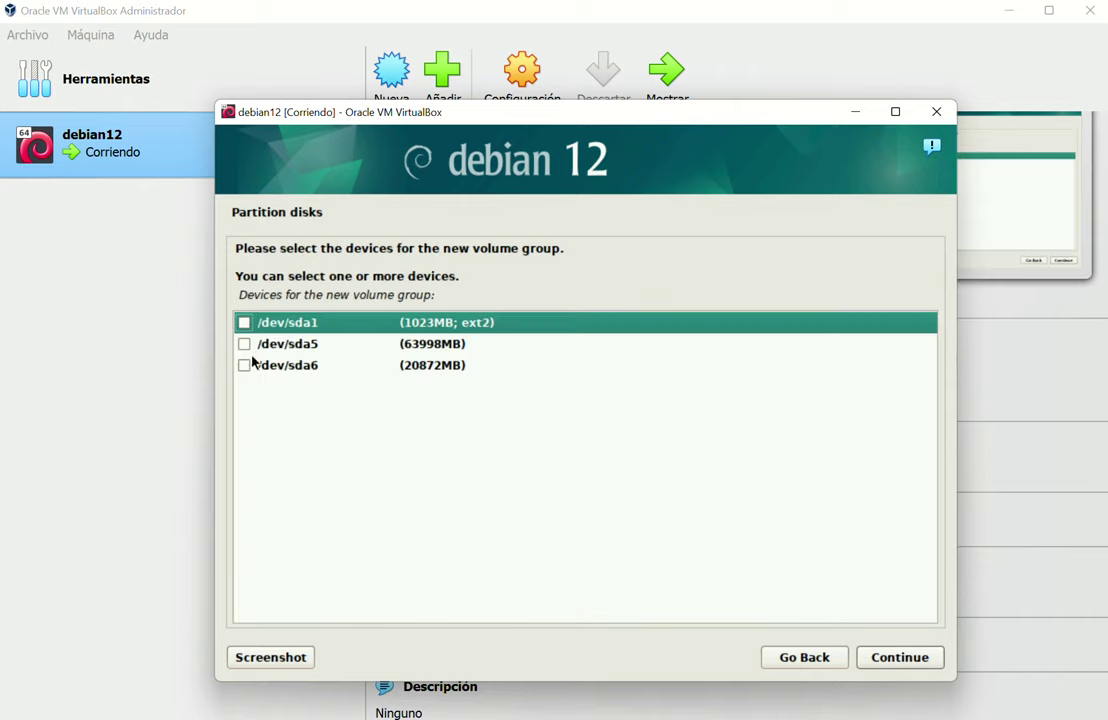
left_click(243, 344)
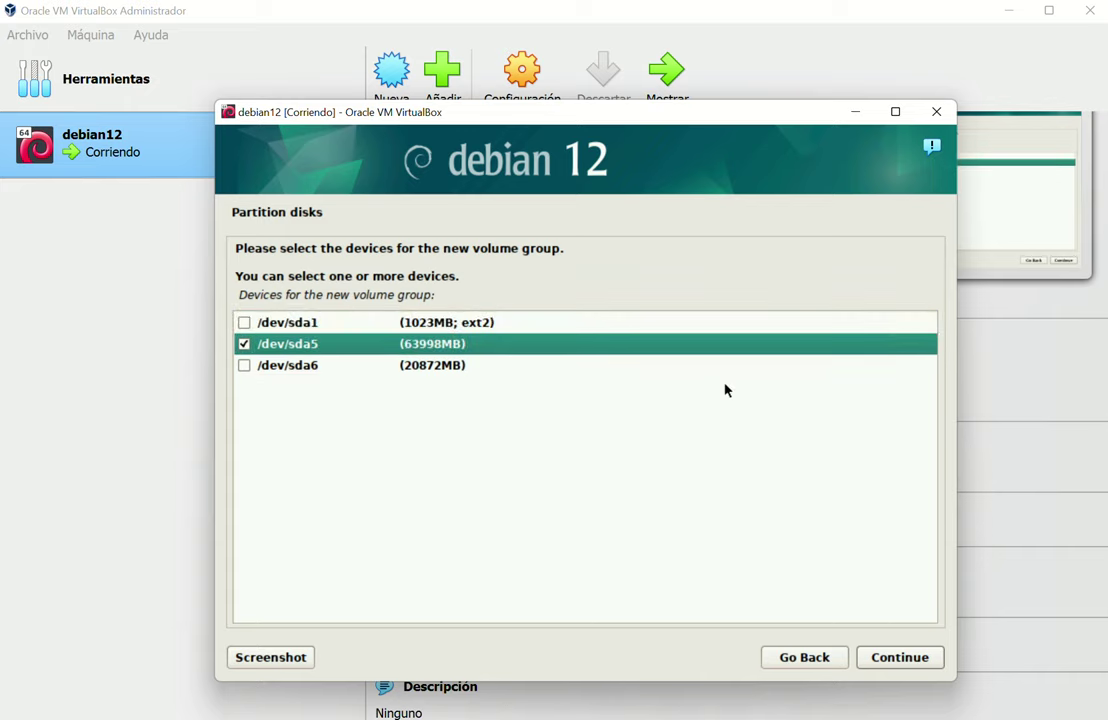
left_click(884, 656)
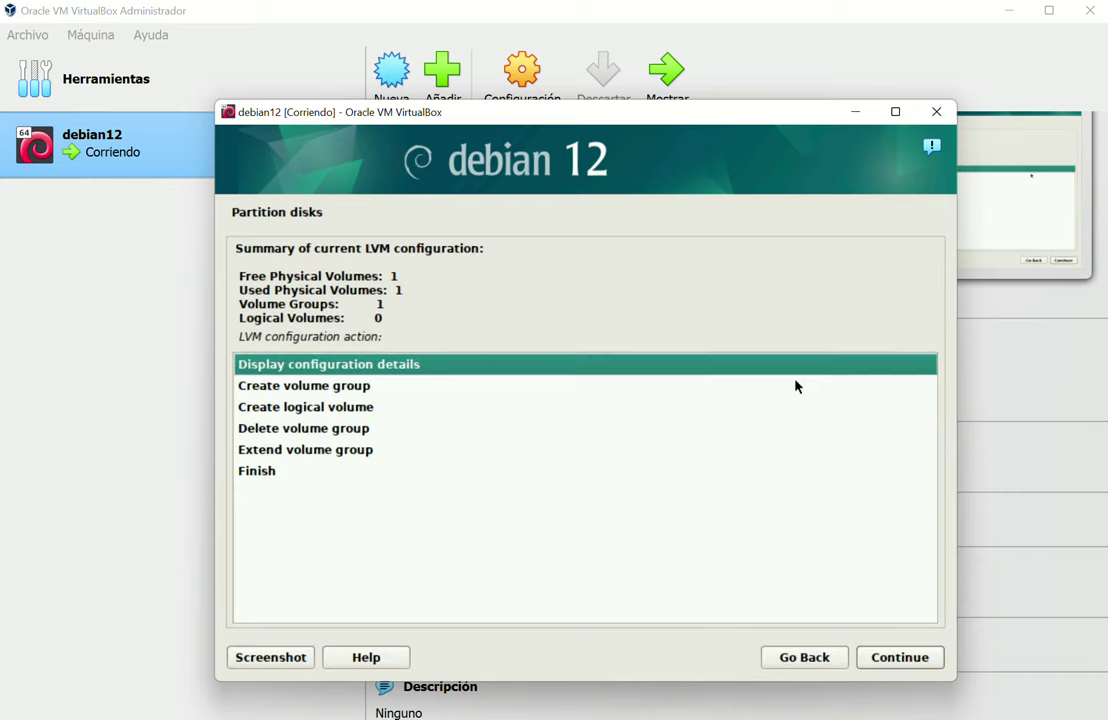
left_click(350, 388)
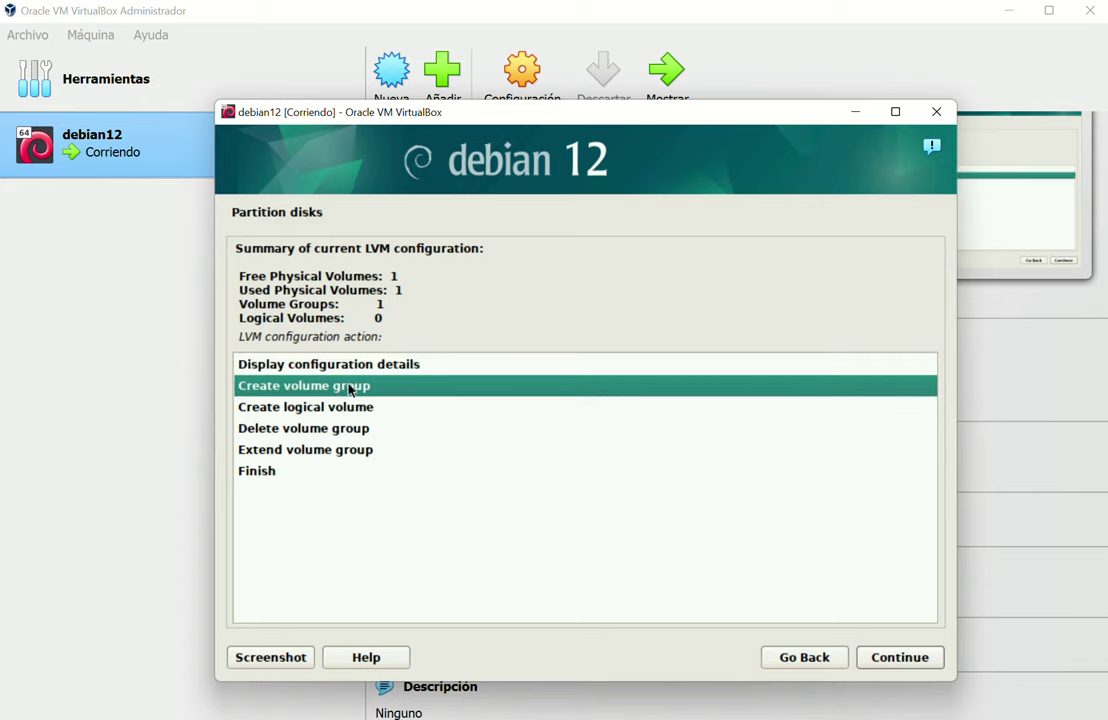
Create volume group vg_wcdeb_h using /dev/sda6
double_click(350, 388)
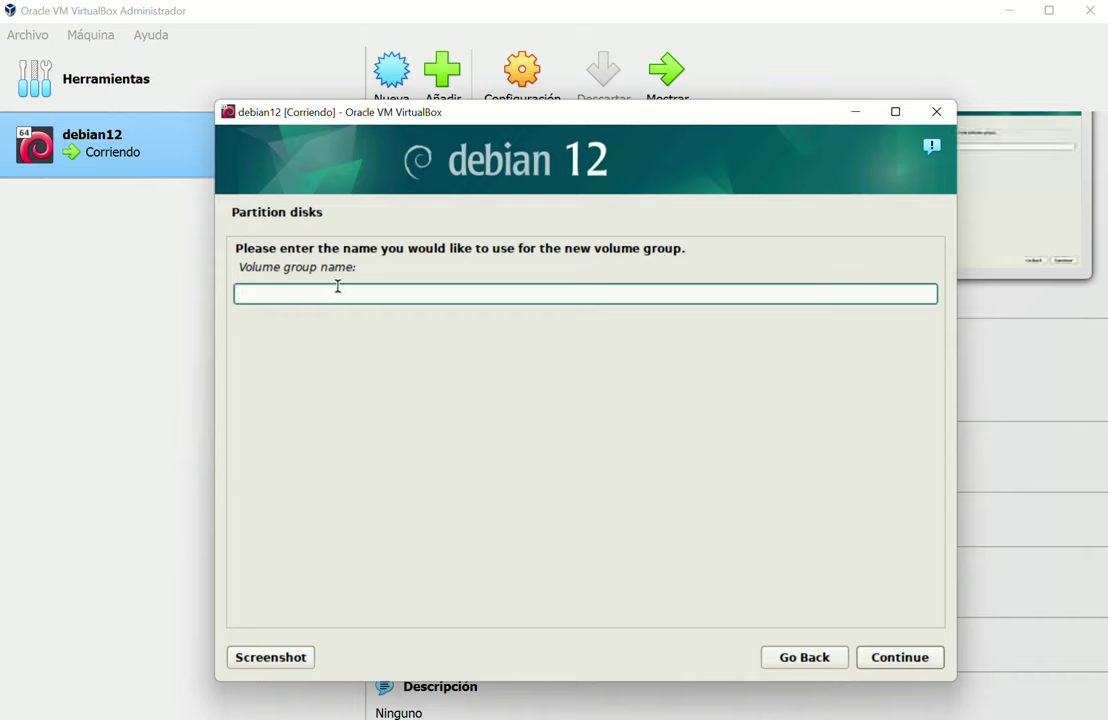
type("vg_wchome")
key("BackSpace")
key("BackSpace")
key("BackSpace")
key("BackSpace")
type("deb_h")
left_click(902, 659)
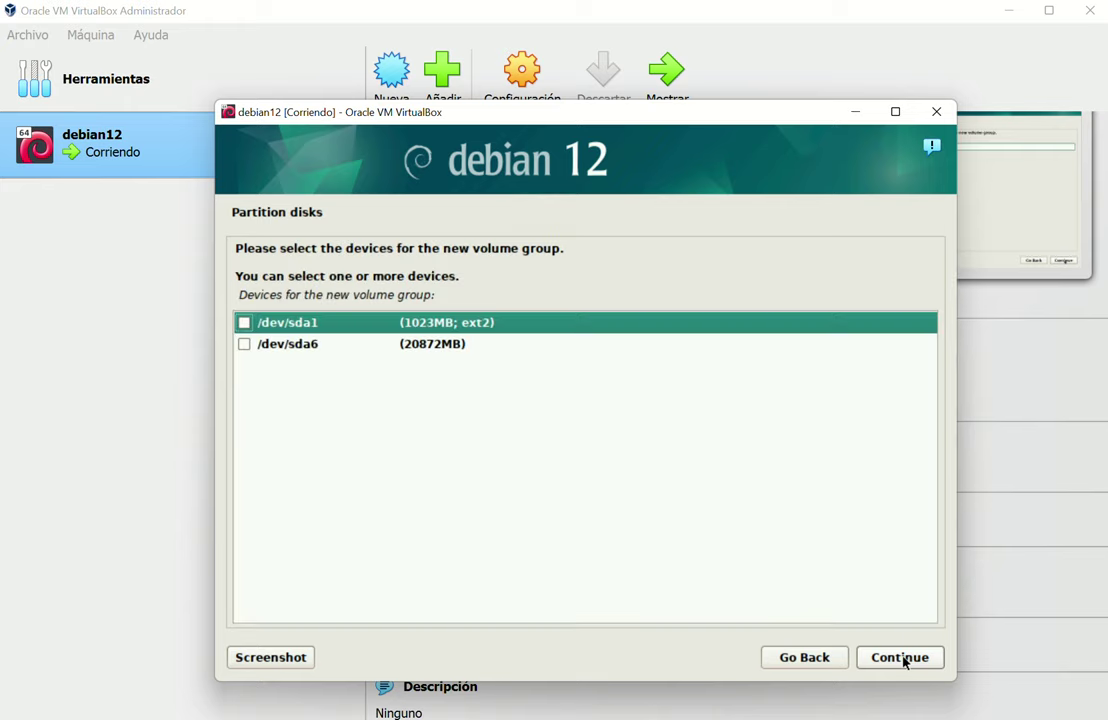
left_click(243, 345)
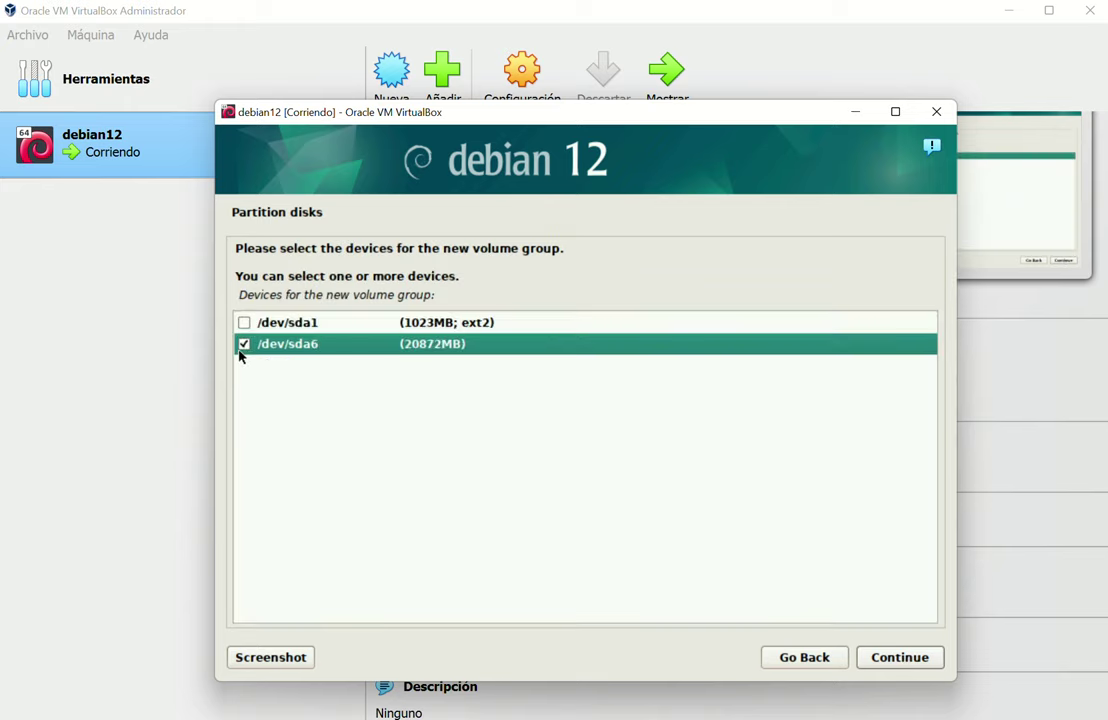
left_click(910, 663)
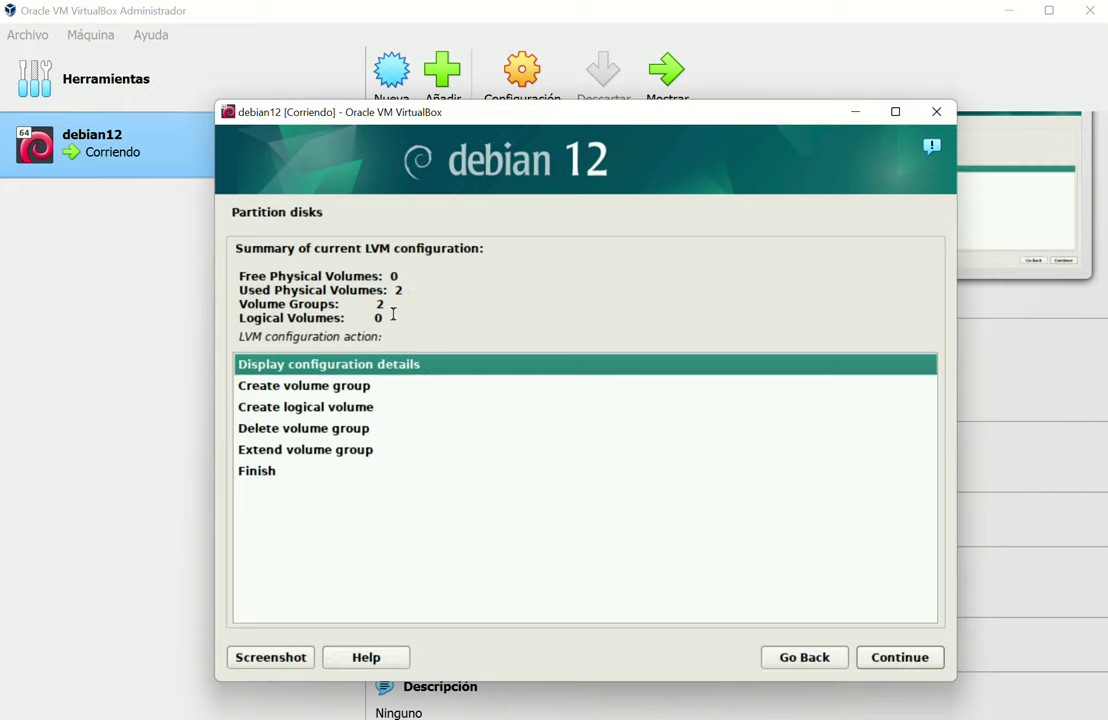
Create an 8GB logical volume named lv_wcdeb_sw in vg_wcdeb_r
left_click(321, 407)
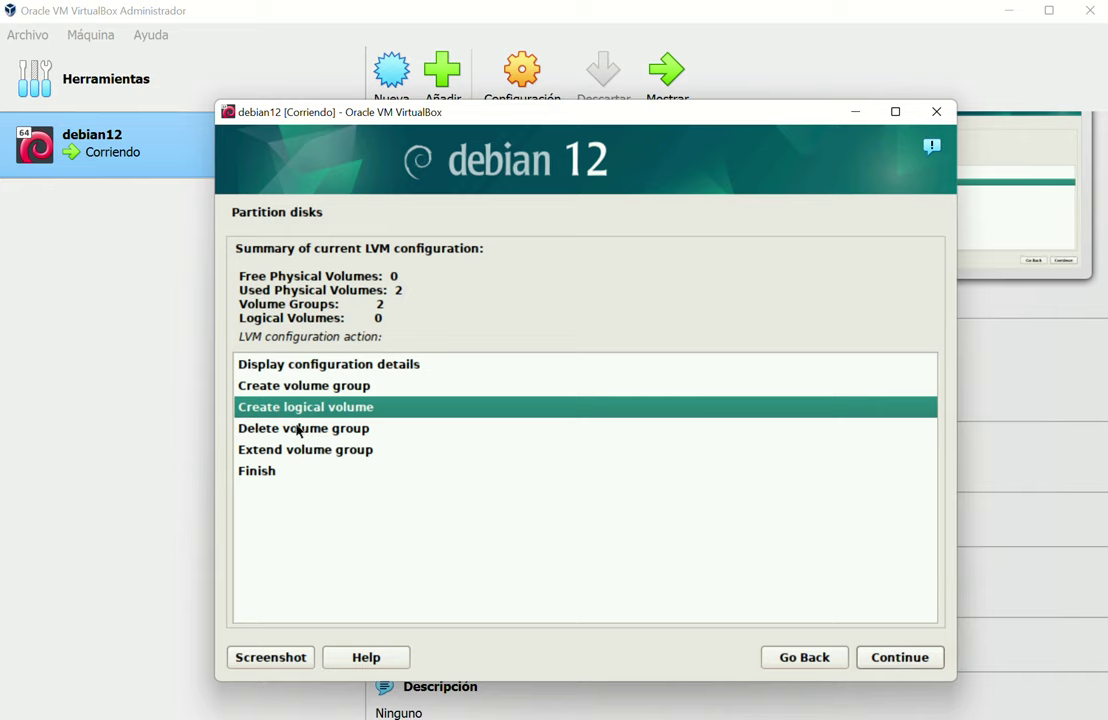
double_click(270, 408)
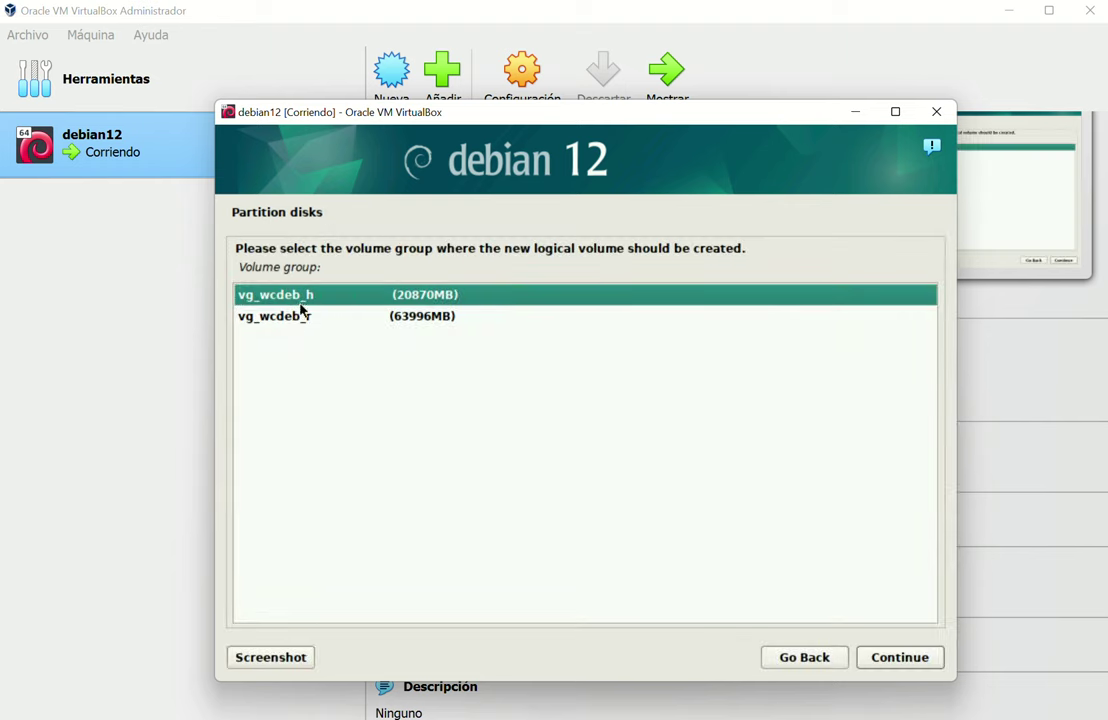
double_click(300, 318)
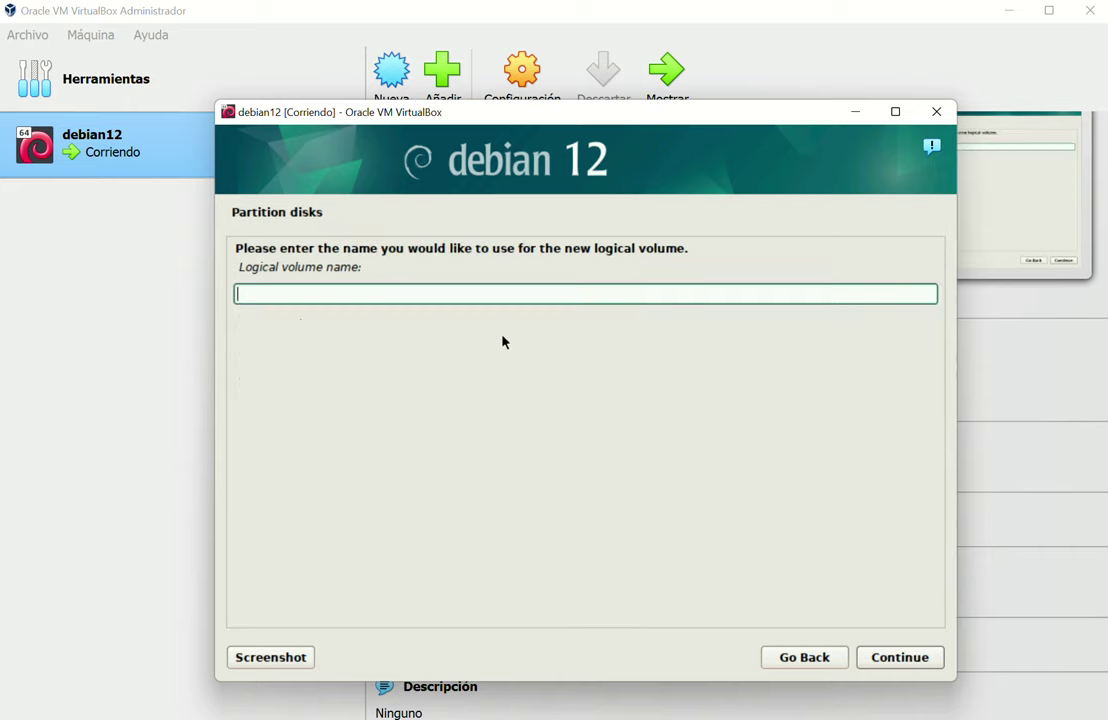
type("lv_wcdeb_")
type("sw")
left_click(878, 657)
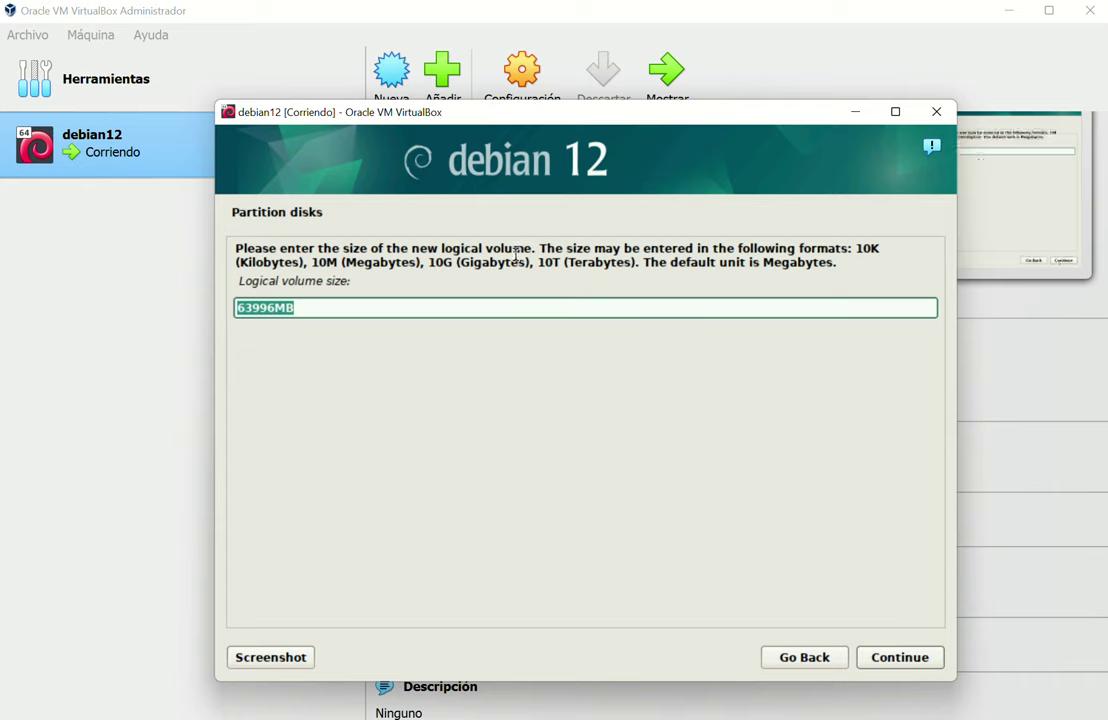
type("8GB")
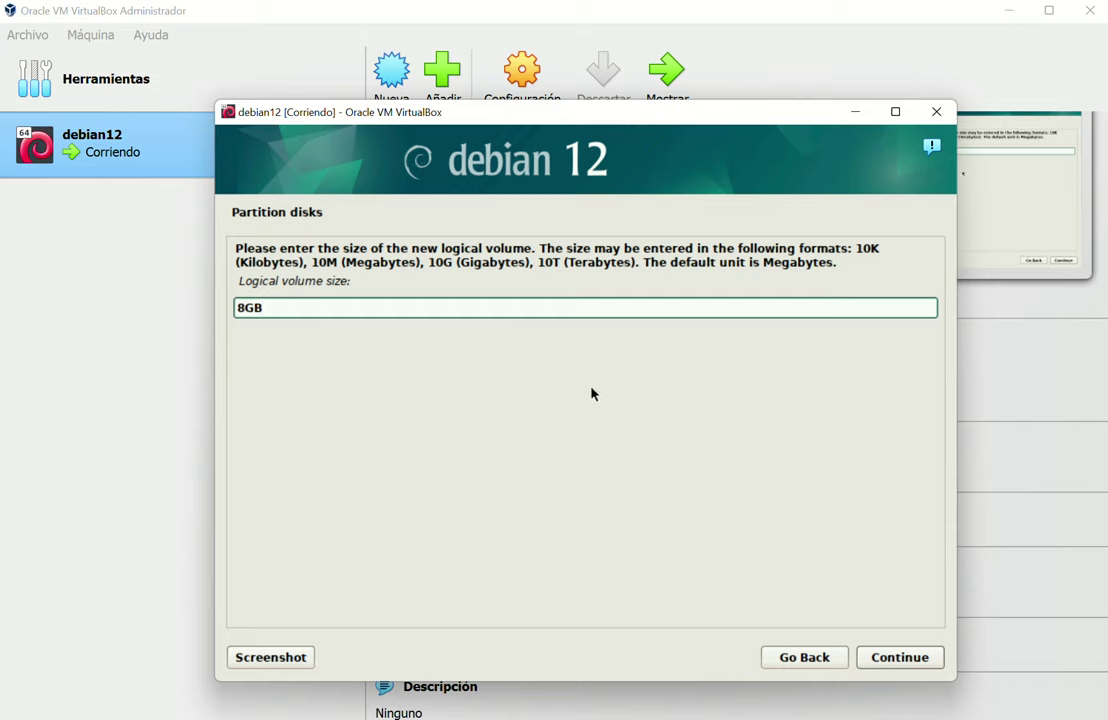
left_click(879, 659)
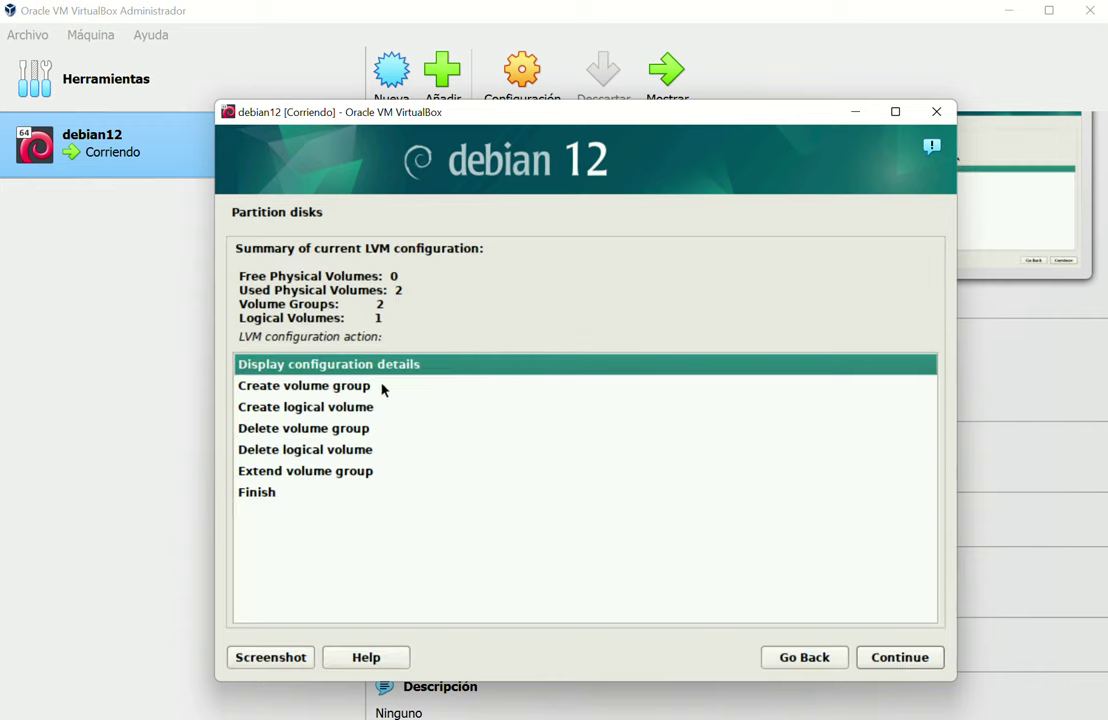
Create logical volume lv_wcdeb_r in vg_wcdeb_r with the remaining 55998MB
left_click(338, 407)
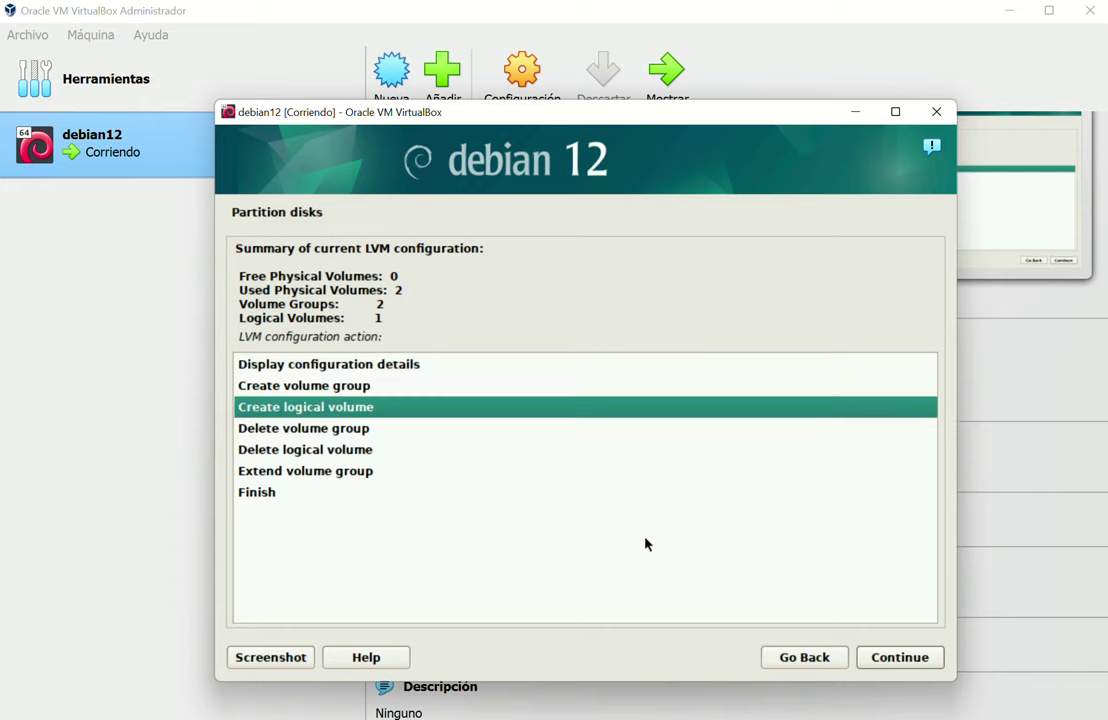
left_click(880, 658)
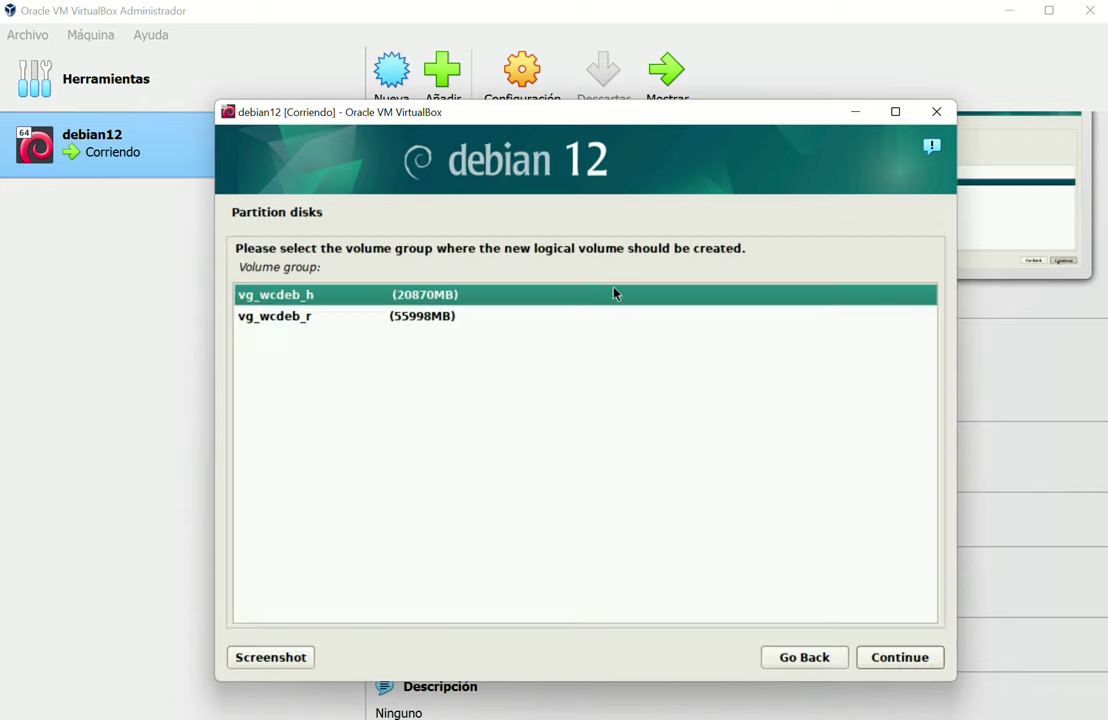
left_click(296, 318)
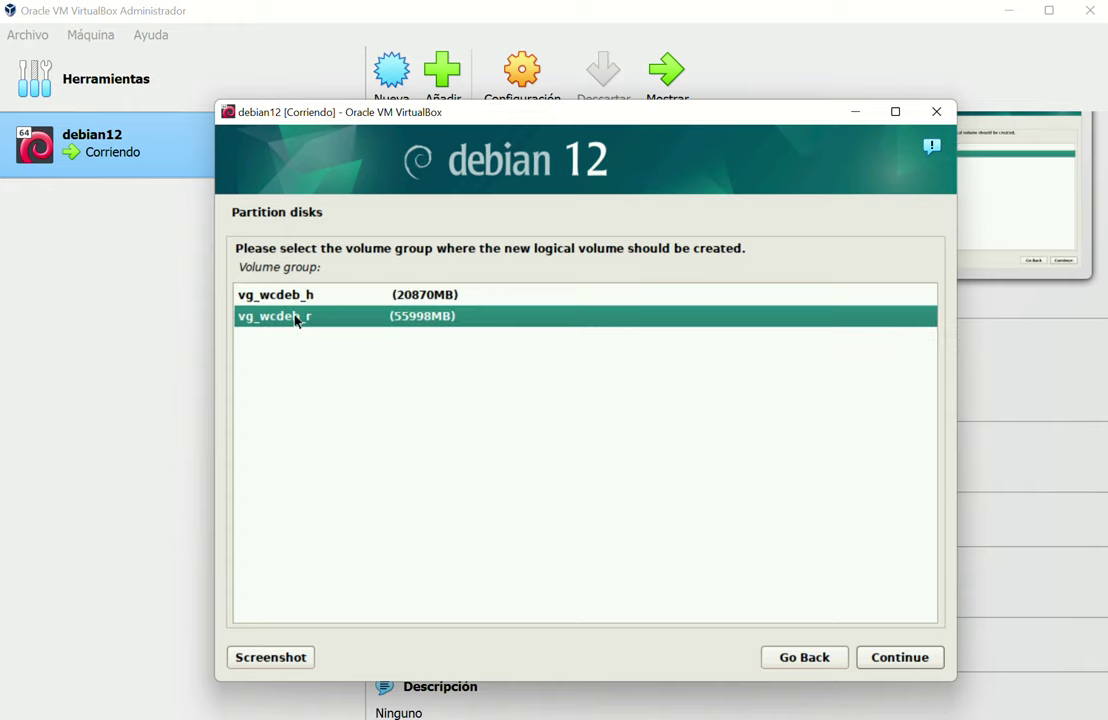
double_click(300, 322)
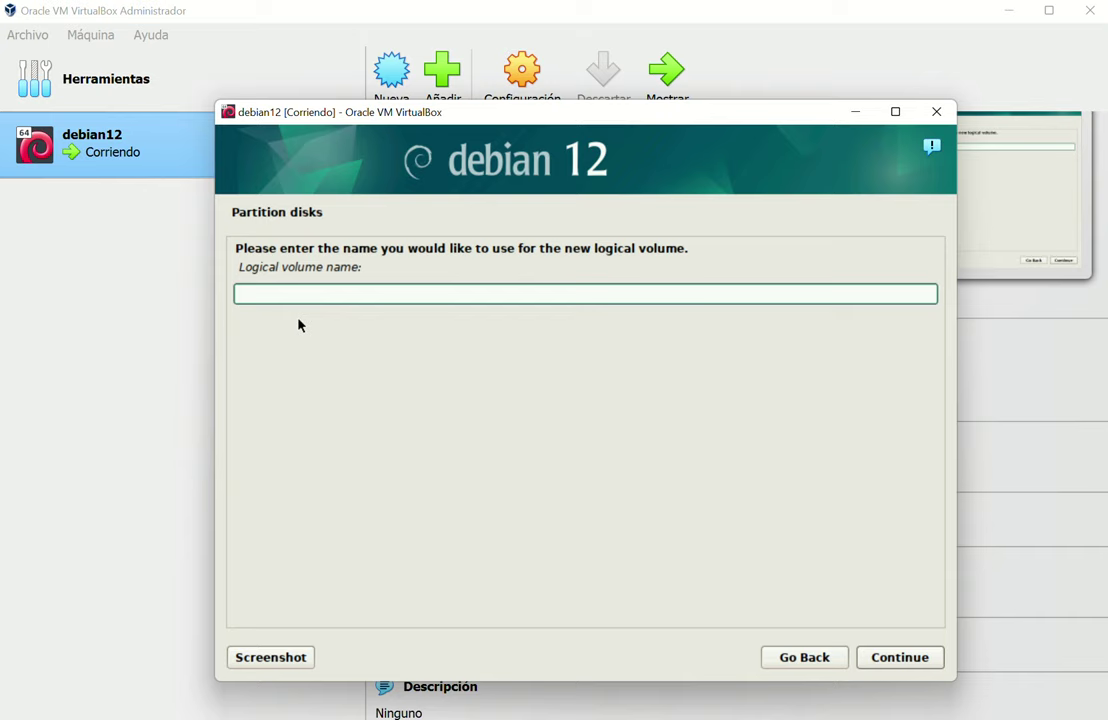
type("lv_wcdeb_r")
left_click(900, 660)
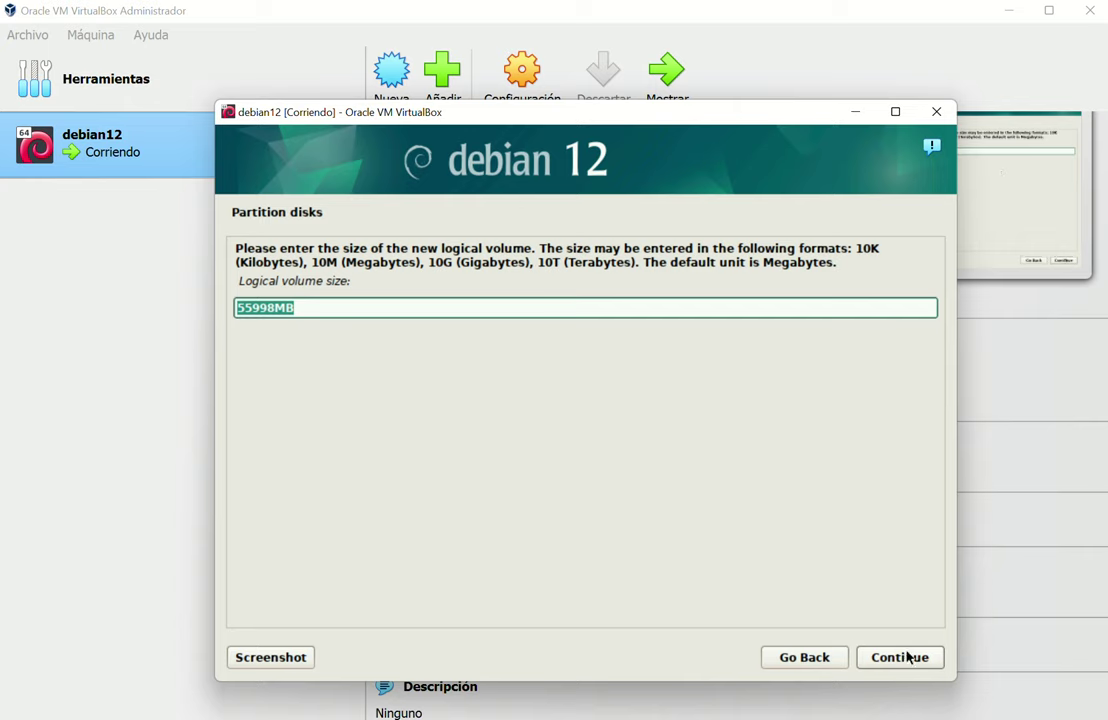
left_click(902, 657)
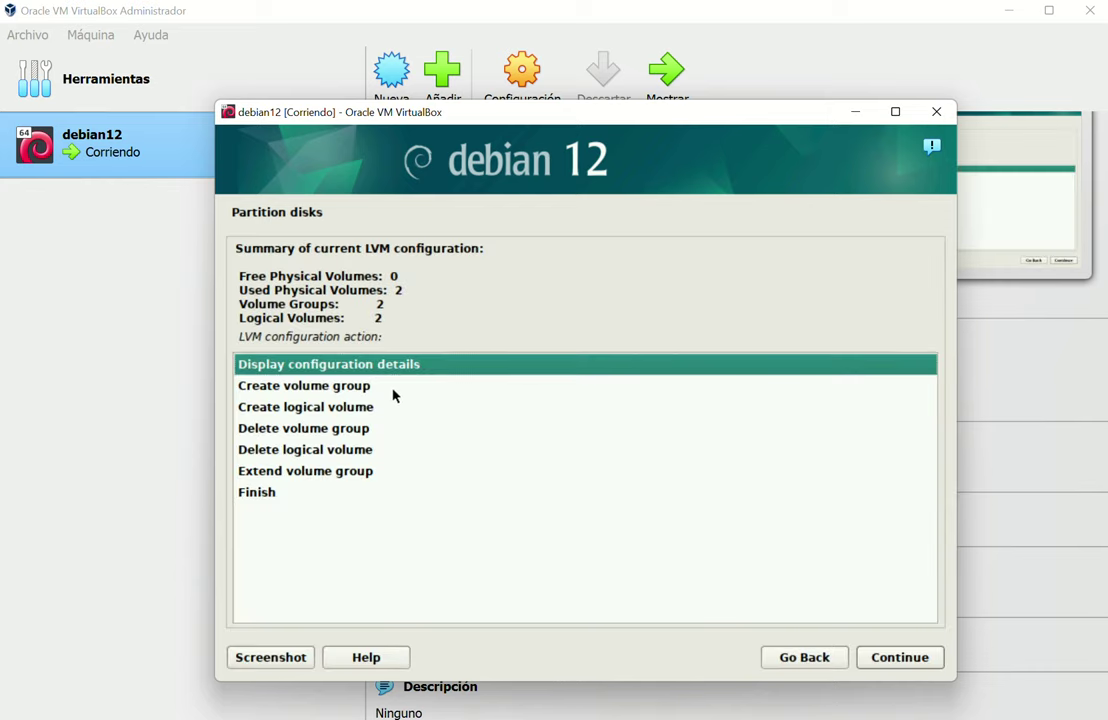
Check the LVM details, then create the 20870MB logical volume lv_wcdeb_h in vg_wcdeb_h
double_click(366, 372)
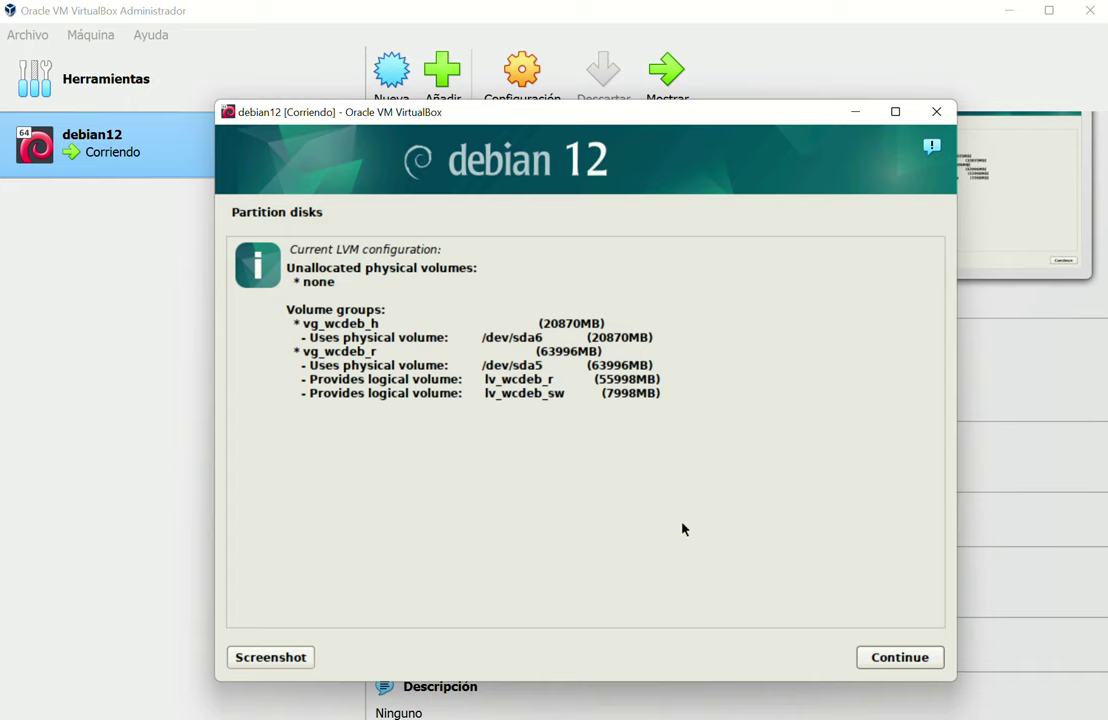
left_click(912, 657)
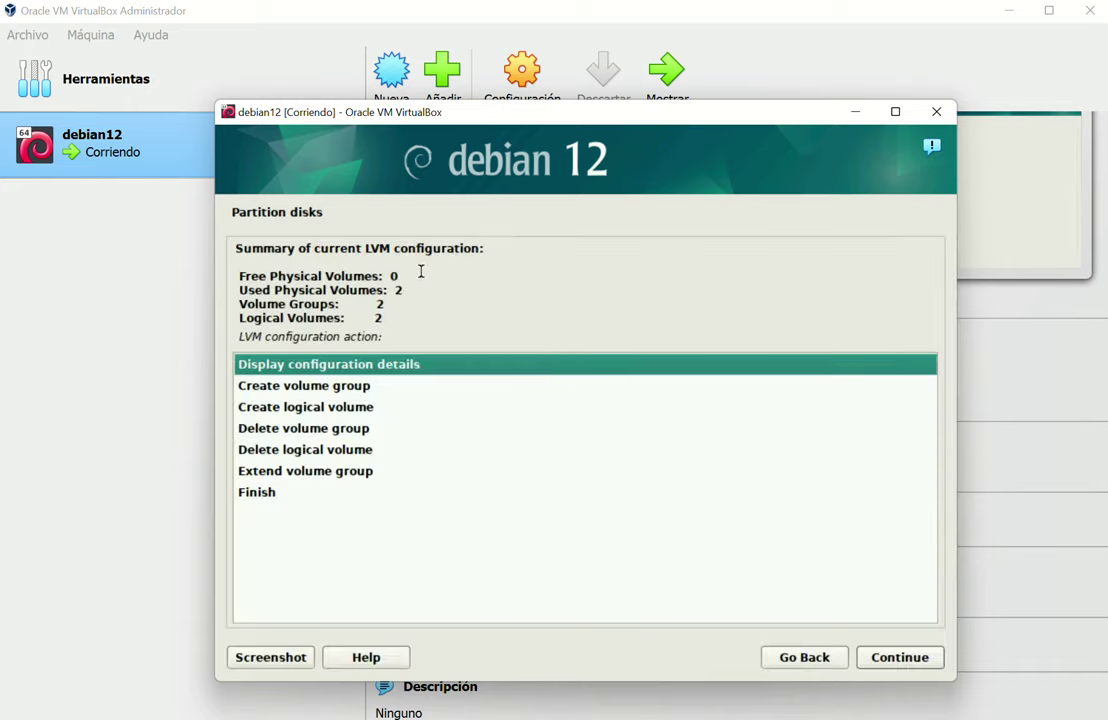
double_click(315, 412)
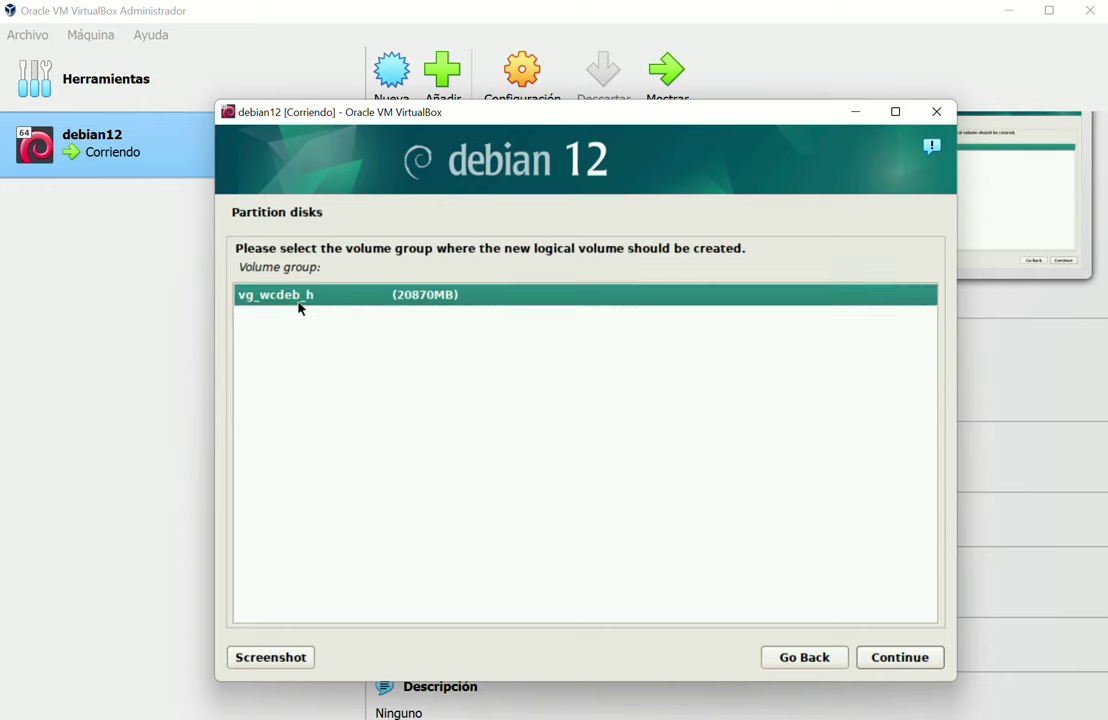
double_click(301, 300)
type("lv")
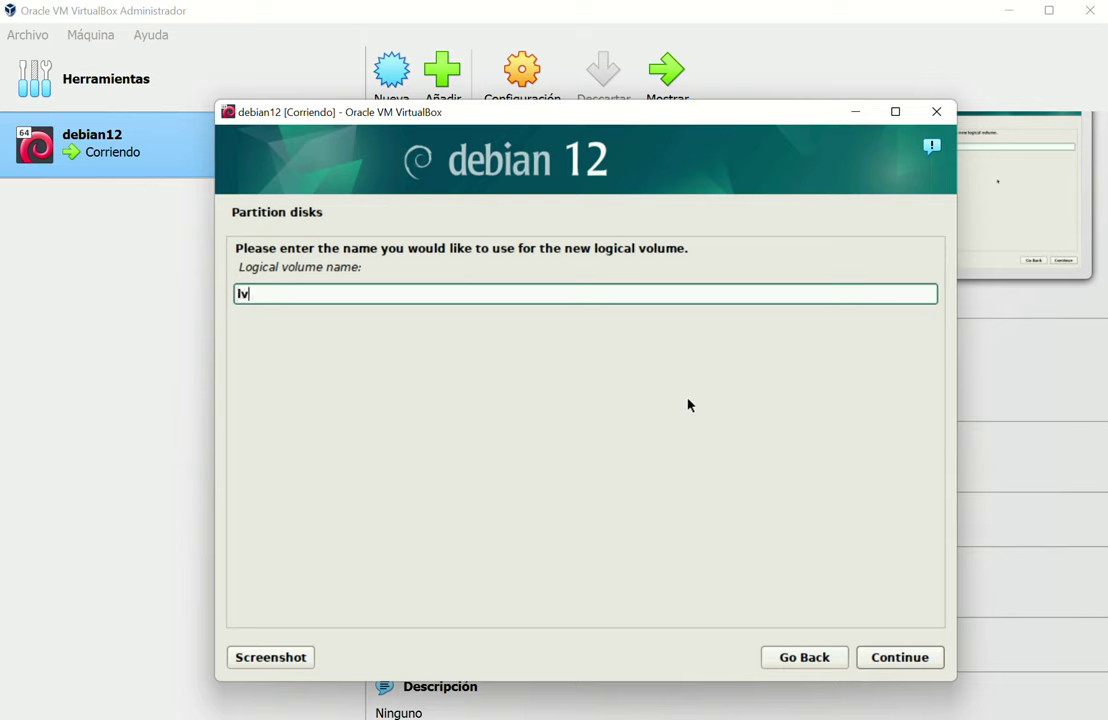
type("_wcdeb_h")
left_click(871, 666)
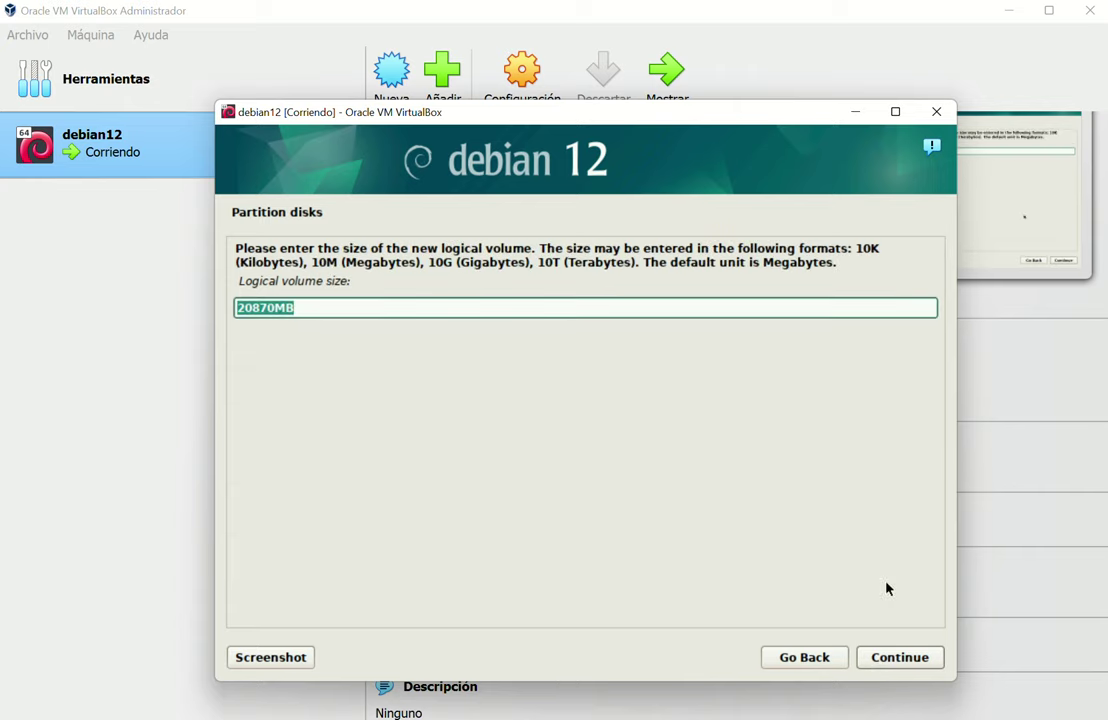
left_click(898, 655)
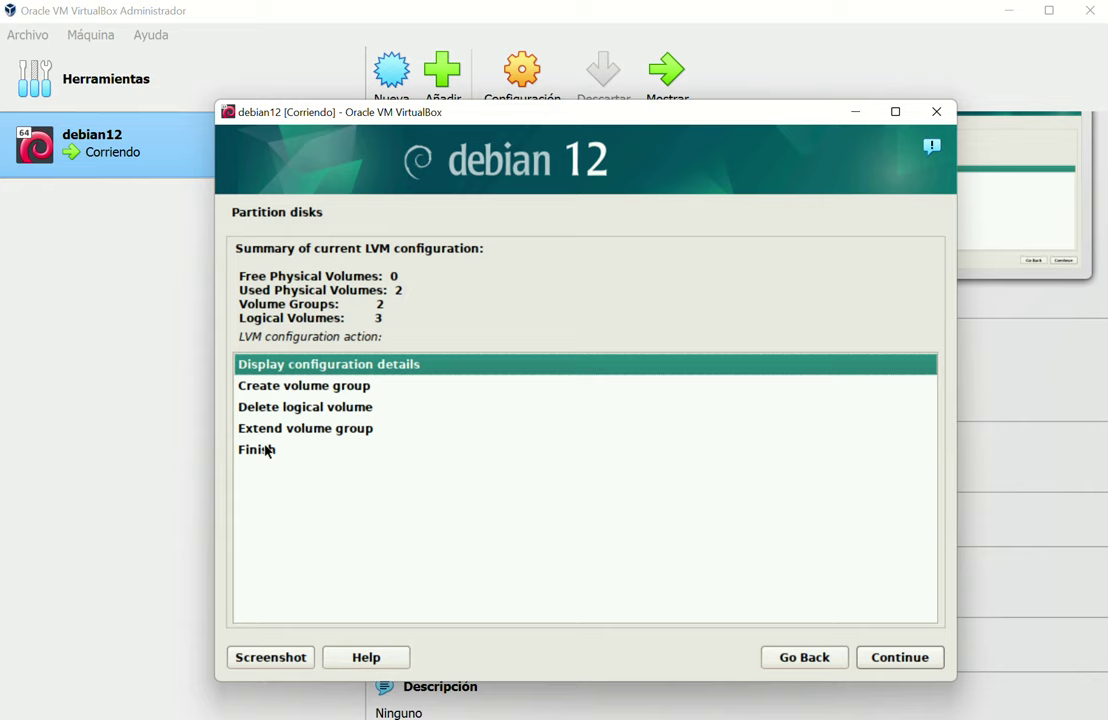
View the LVM configuration details, then finish LVM setup to return to the partitioner
double_click(302, 366)
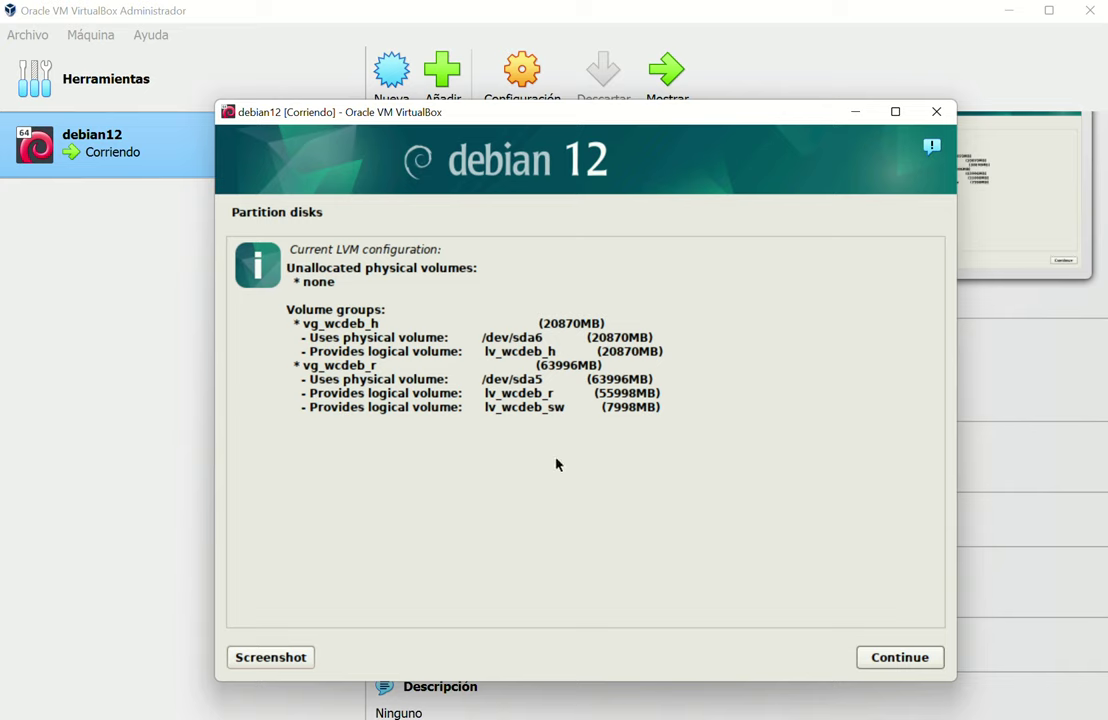
left_click(900, 660)
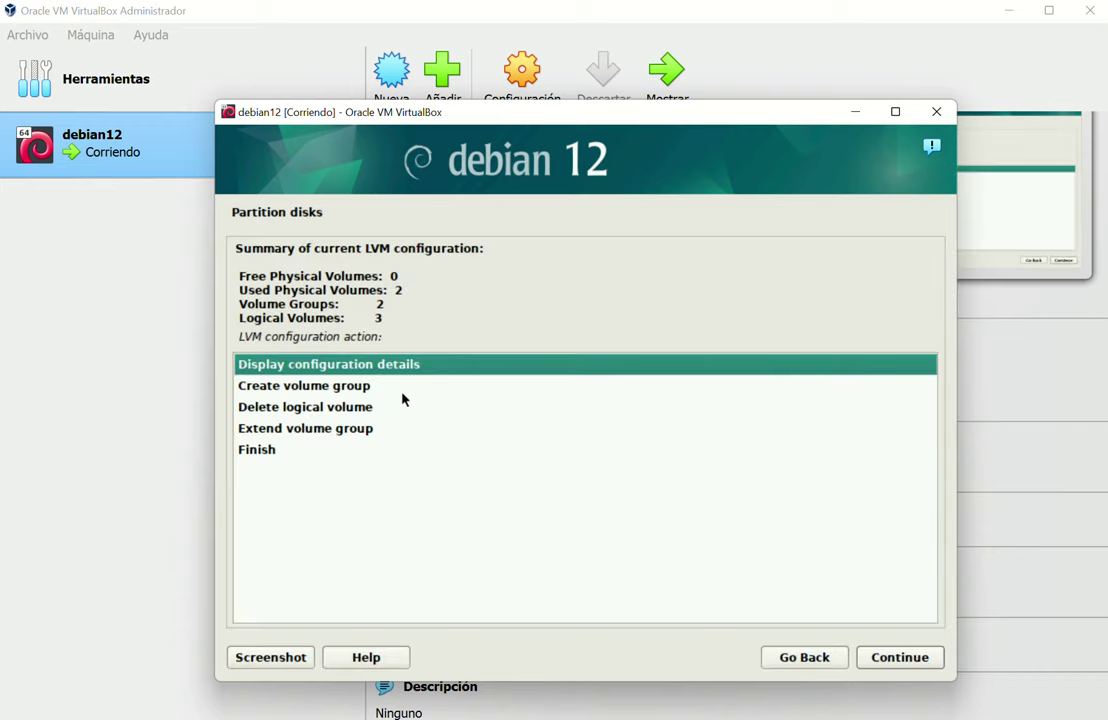
double_click(289, 452)
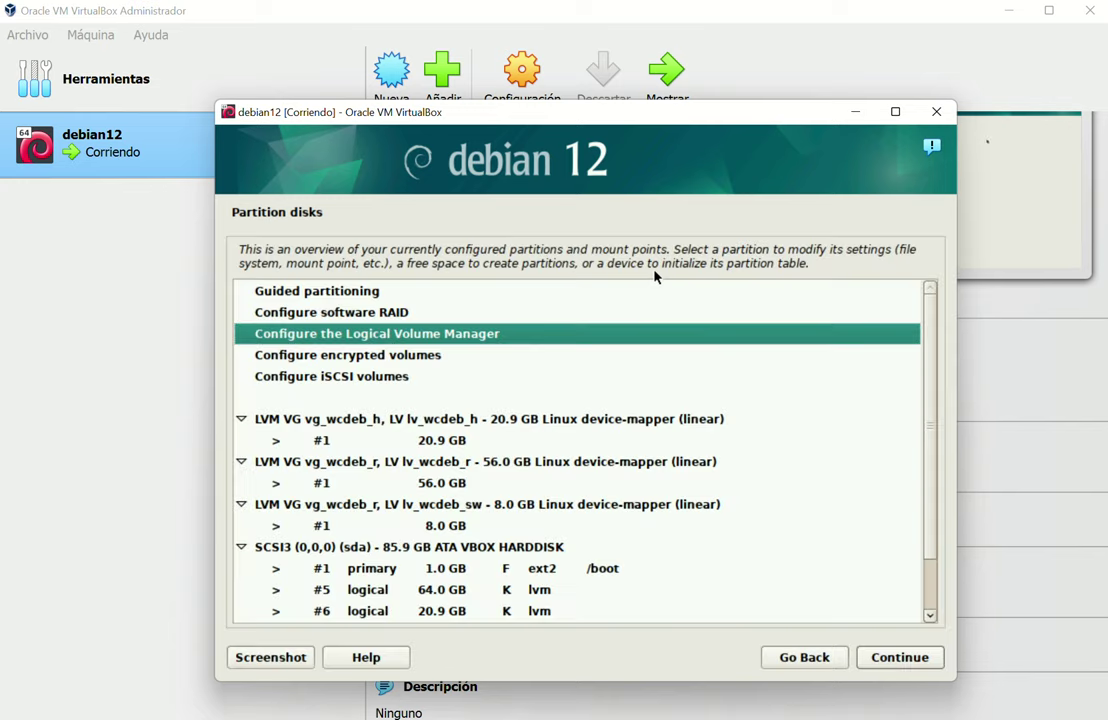
Format the 20.9 GB lv_wcdeb_h volume as XFS with mount point /home
double_click(465, 443)
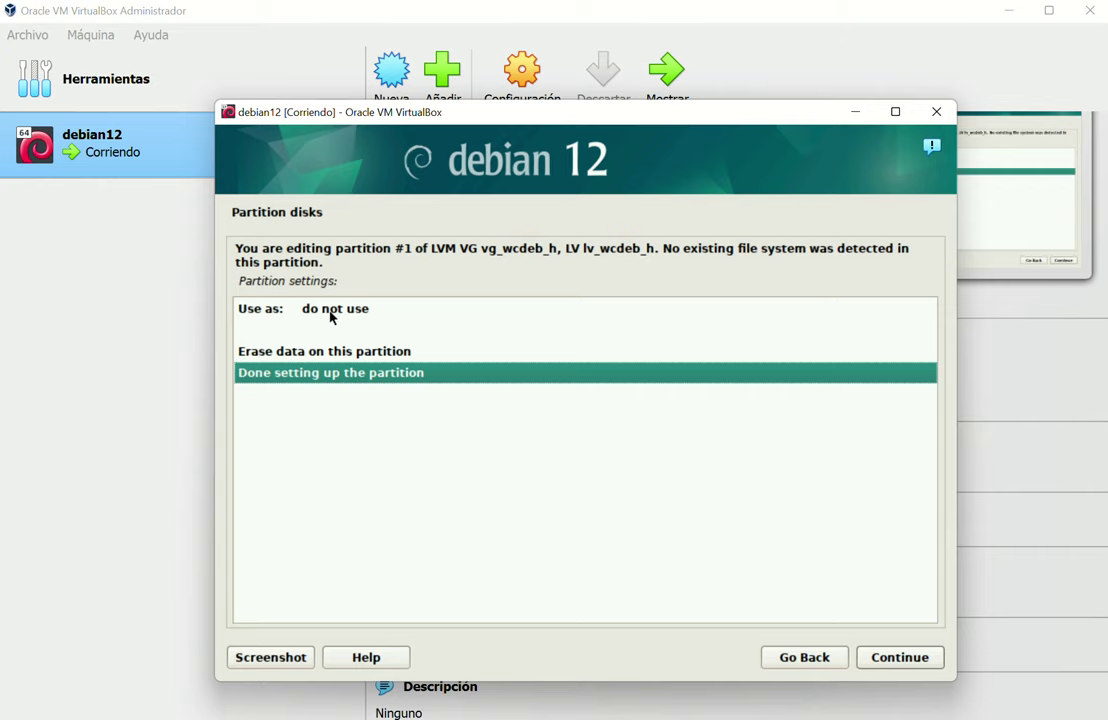
double_click(333, 318)
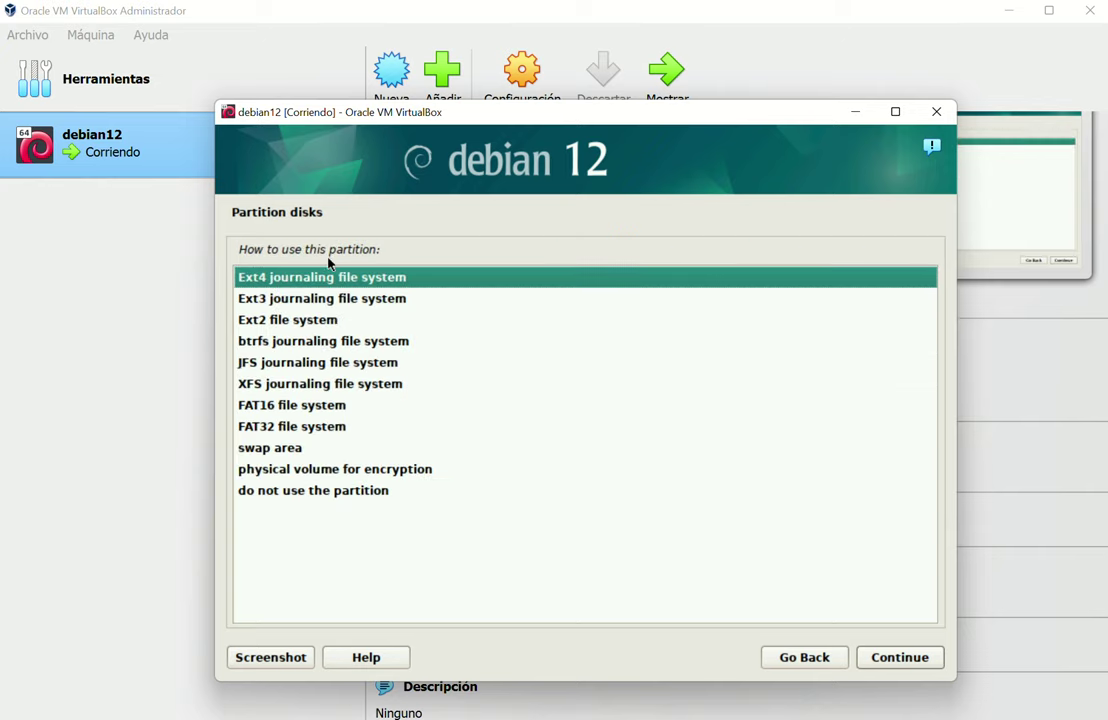
double_click(300, 387)
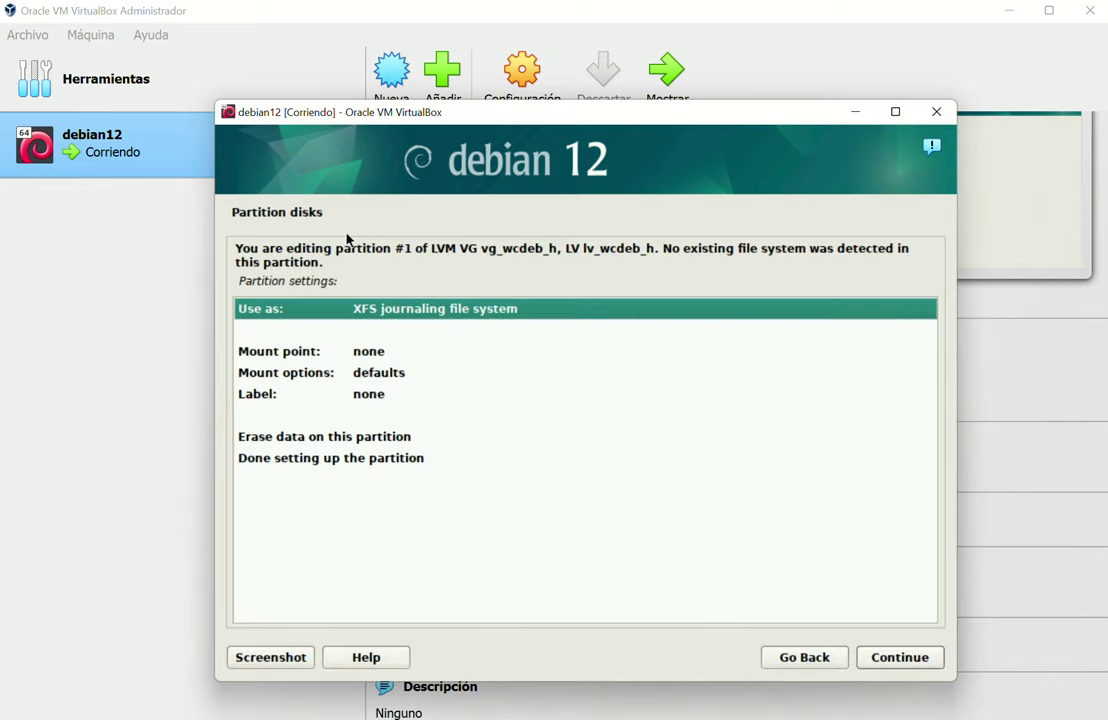
double_click(337, 350)
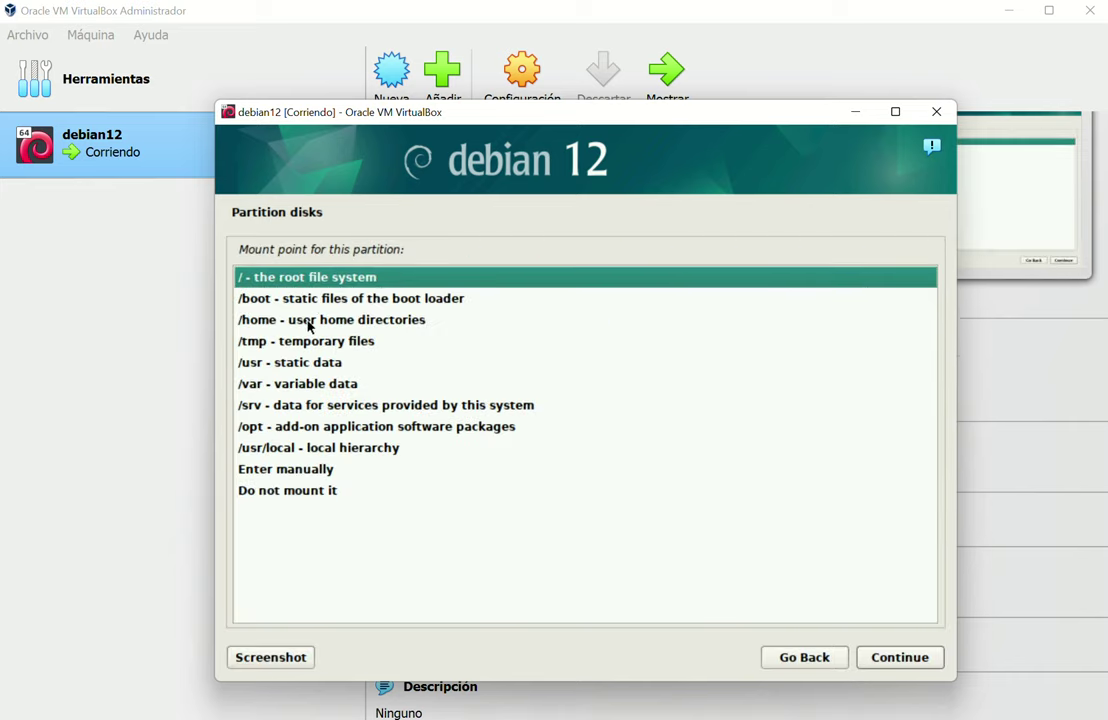
double_click(313, 319)
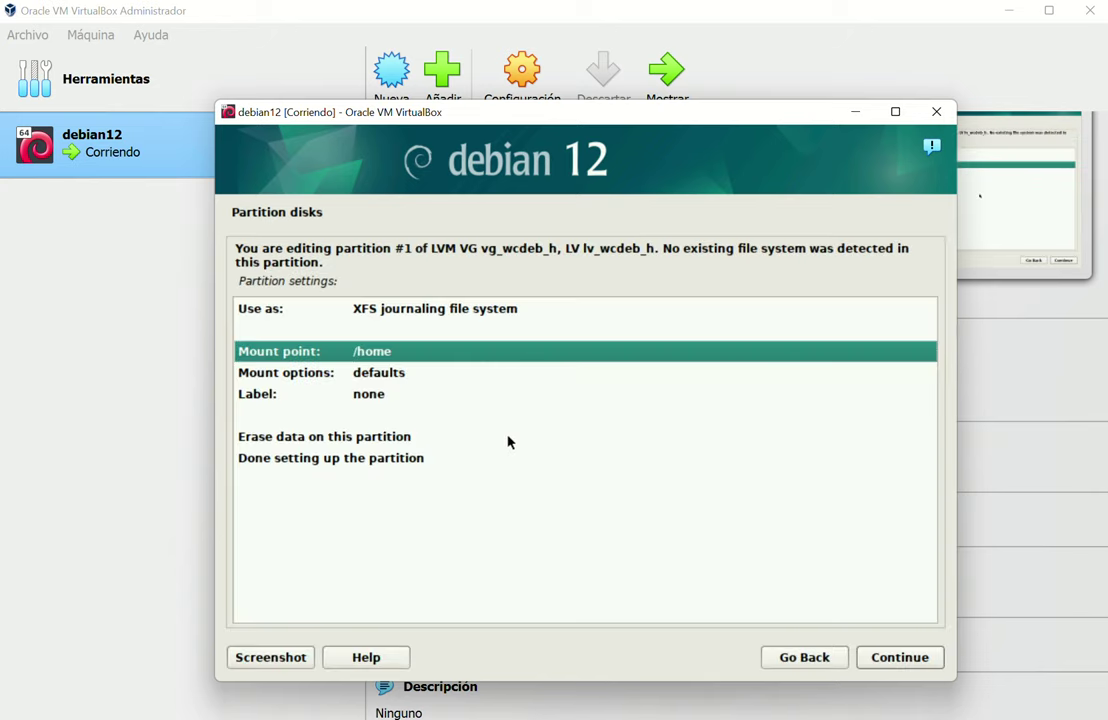
double_click(315, 459)
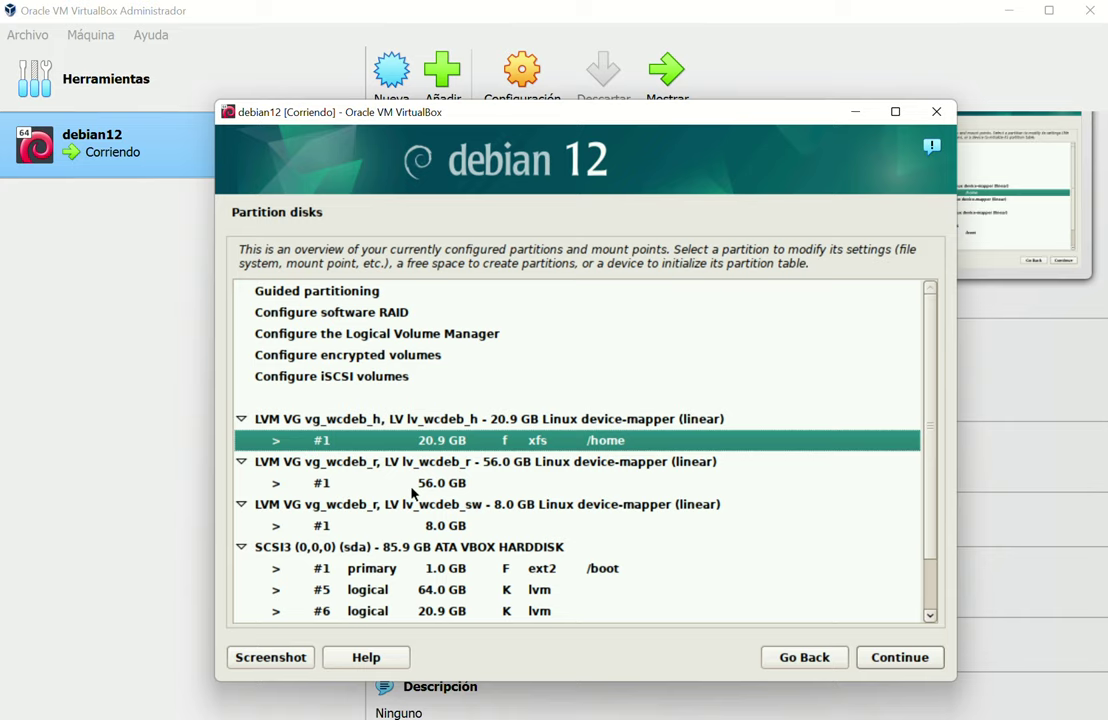
double_click(345, 484)
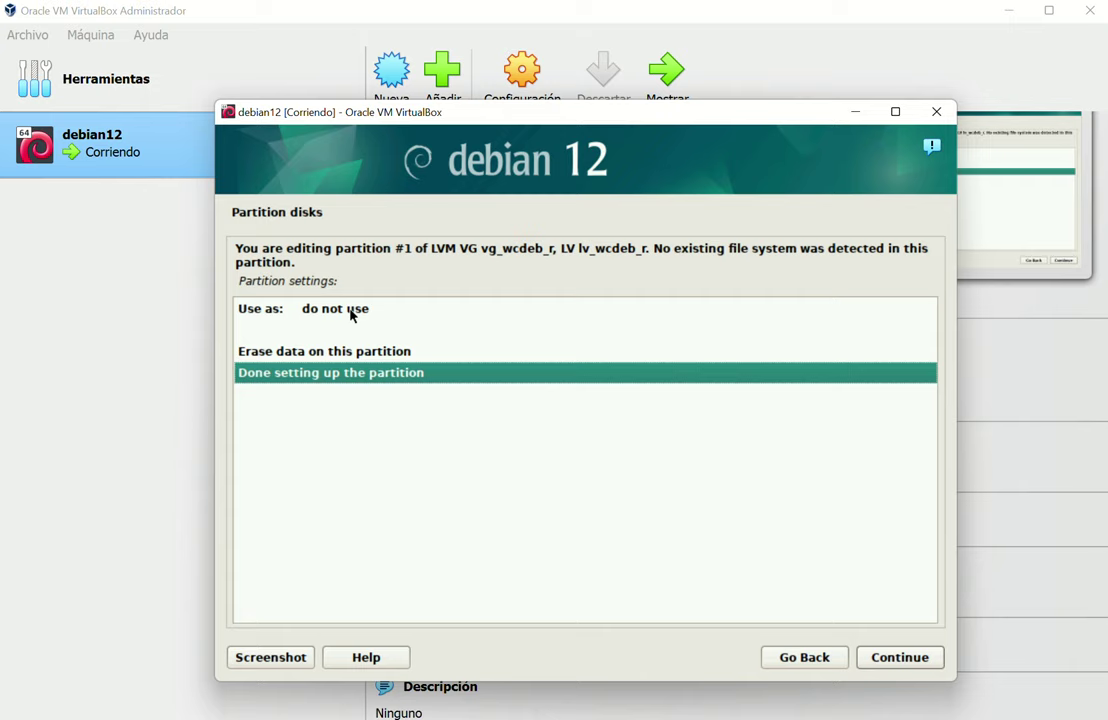
Format the 56.0 GB lv_wcdeb_r volume as XFS with mount point / (root)
double_click(352, 316)
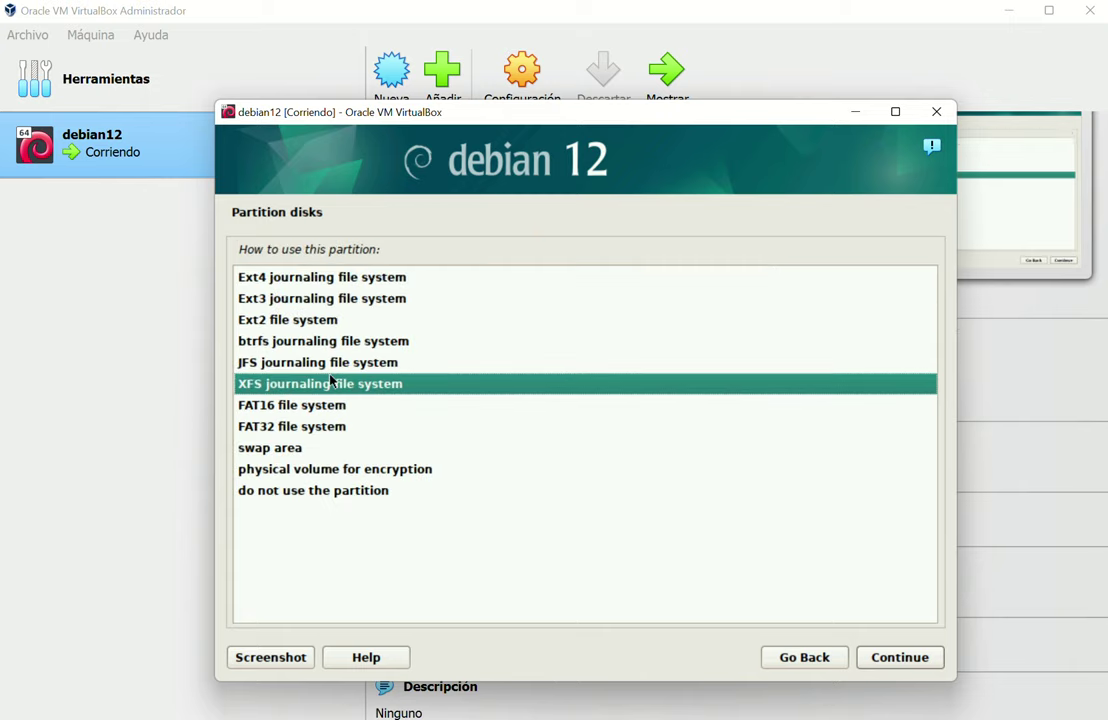
double_click(324, 385)
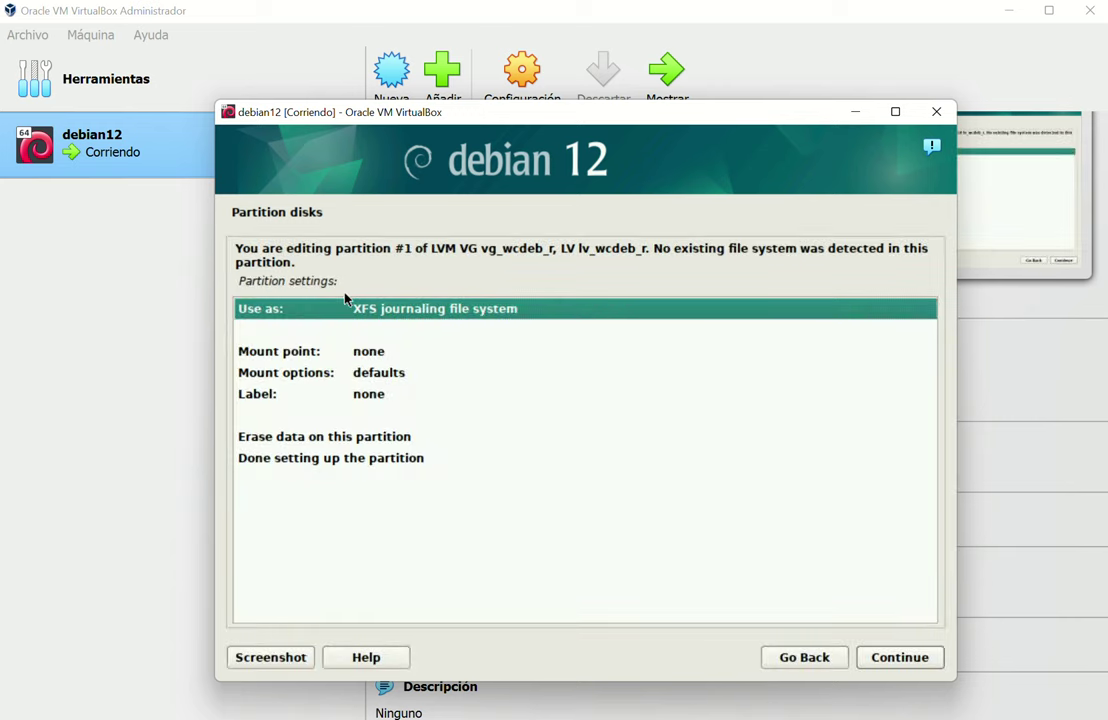
left_click(322, 354)
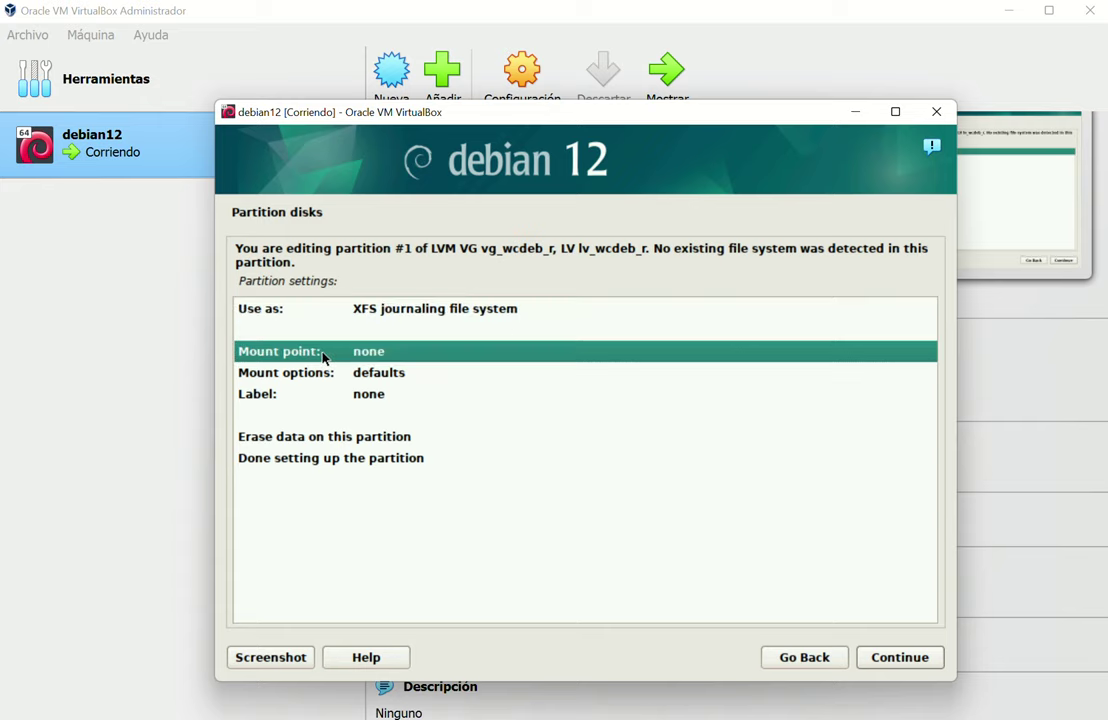
double_click(322, 354)
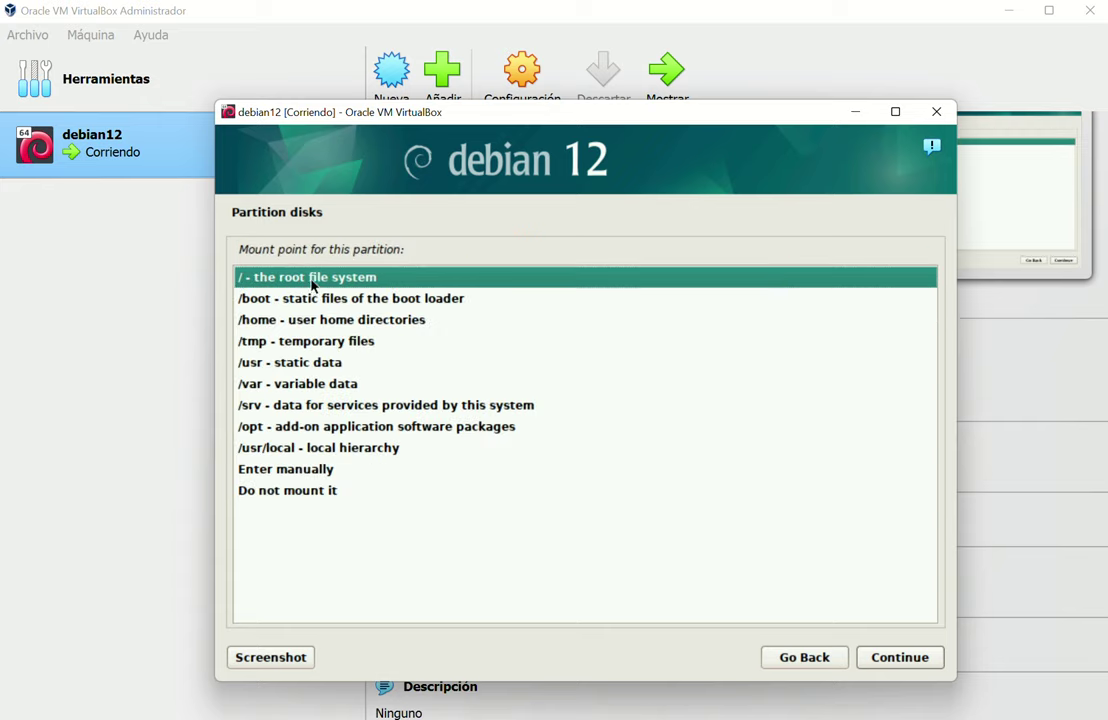
double_click(313, 279)
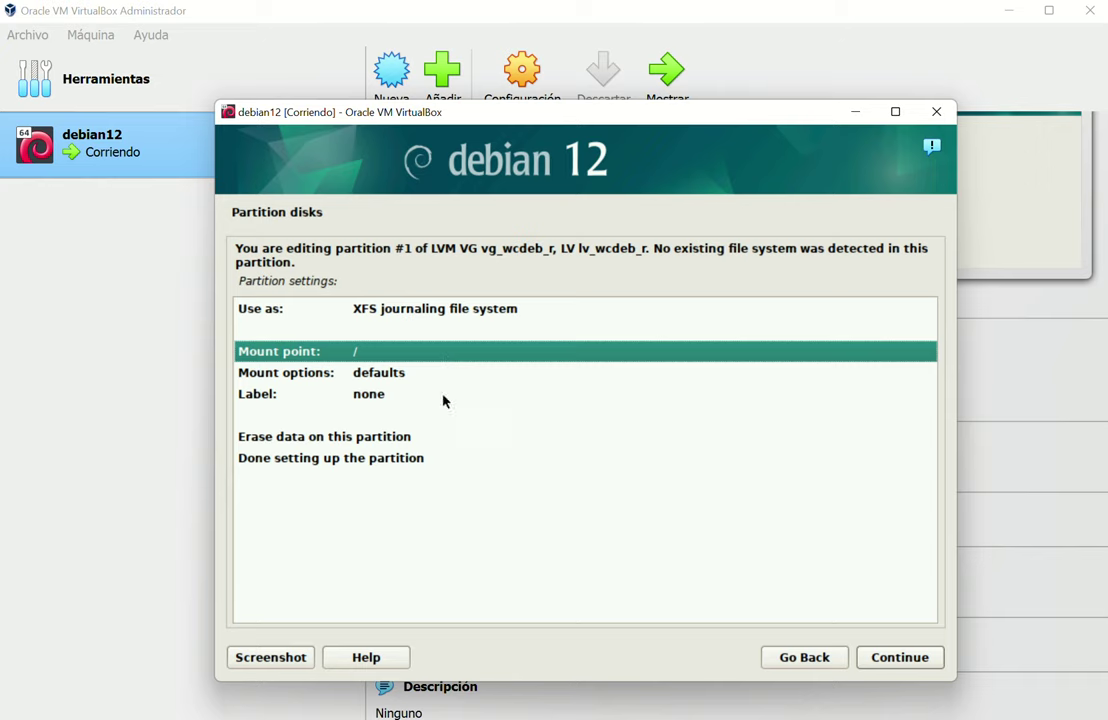
double_click(367, 460)
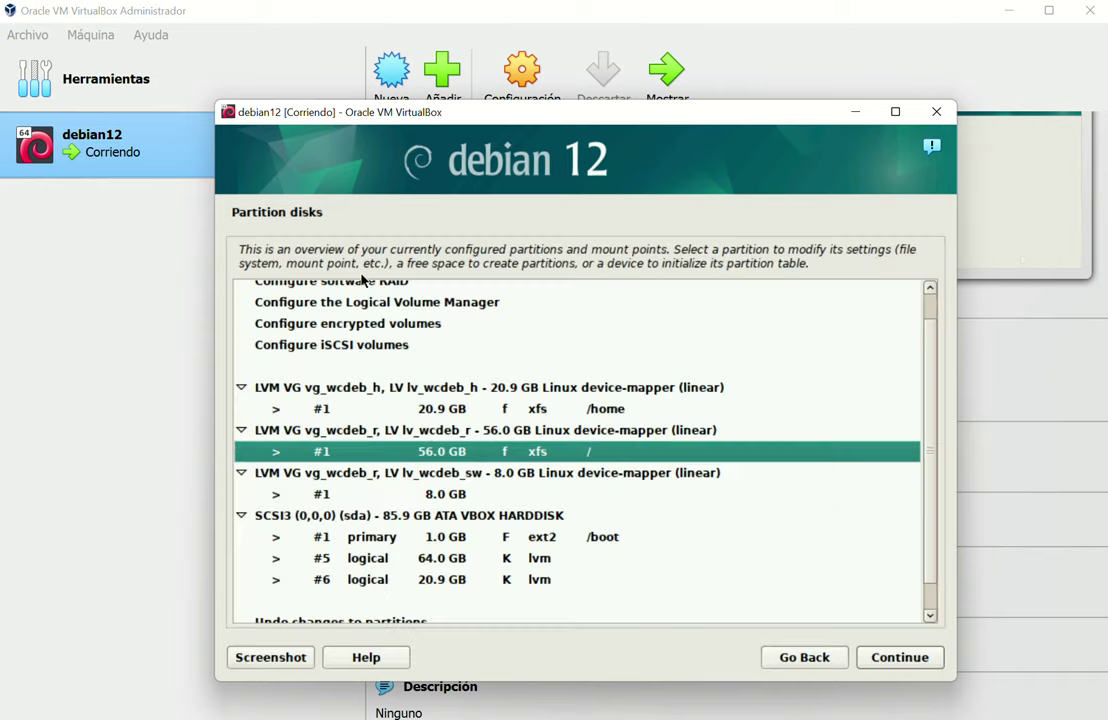
Set the 8.0 GB lv_wcdeb_sw volume to be used as swap area
left_click(355, 494)
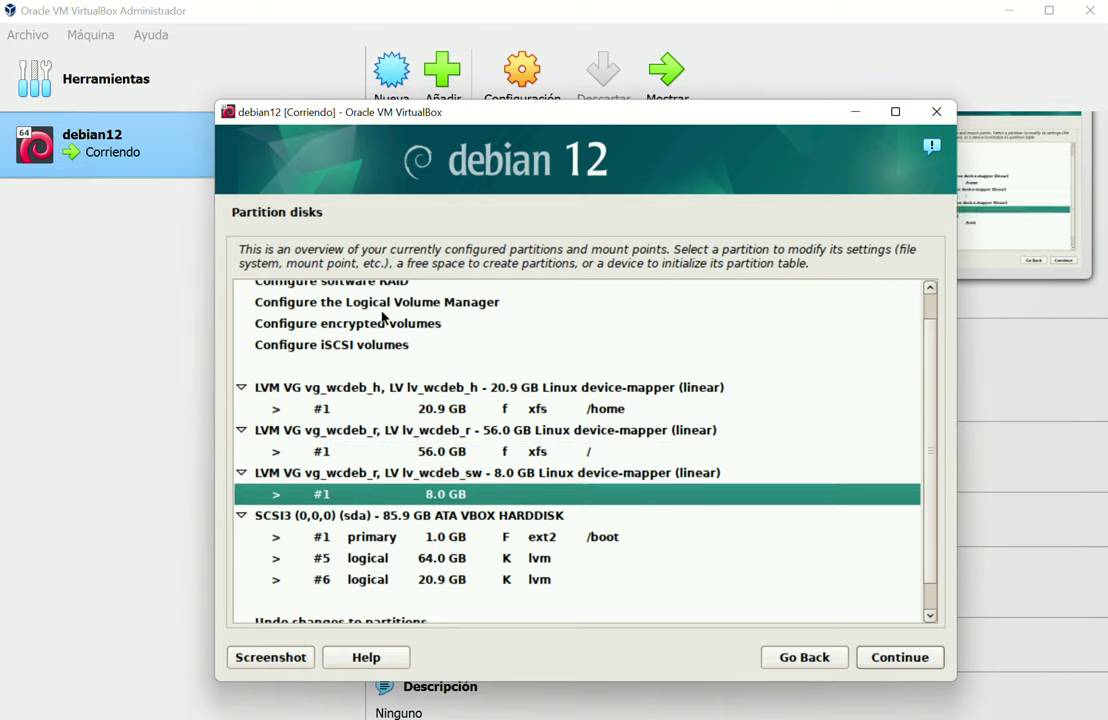
double_click(339, 494)
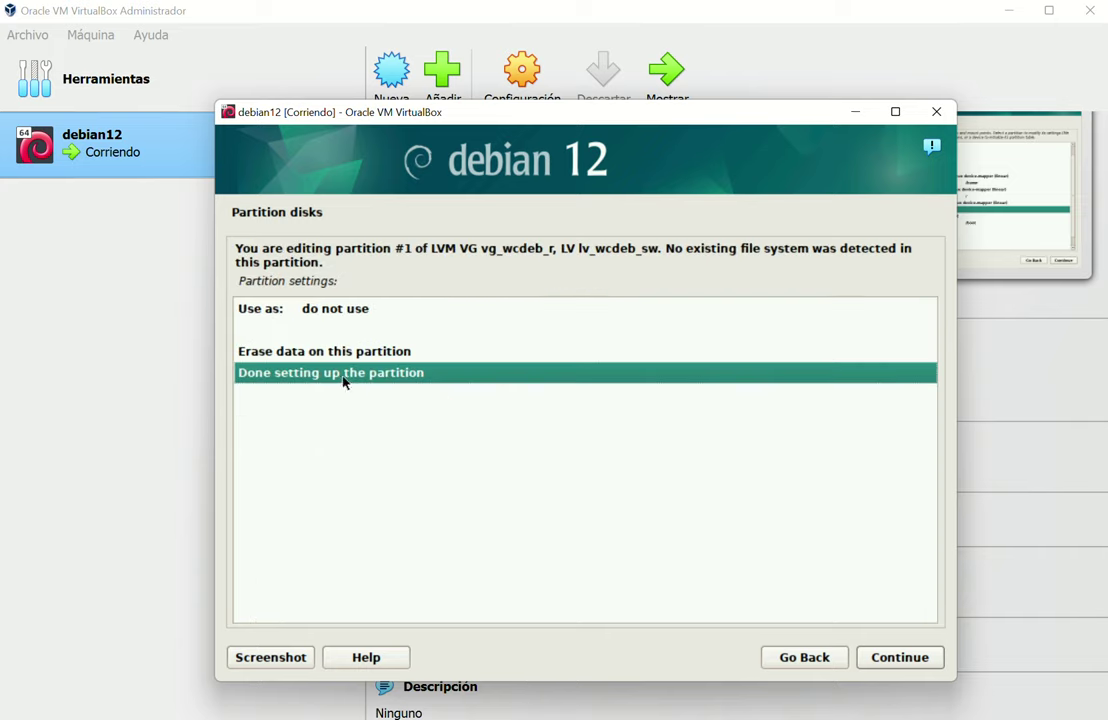
double_click(298, 310)
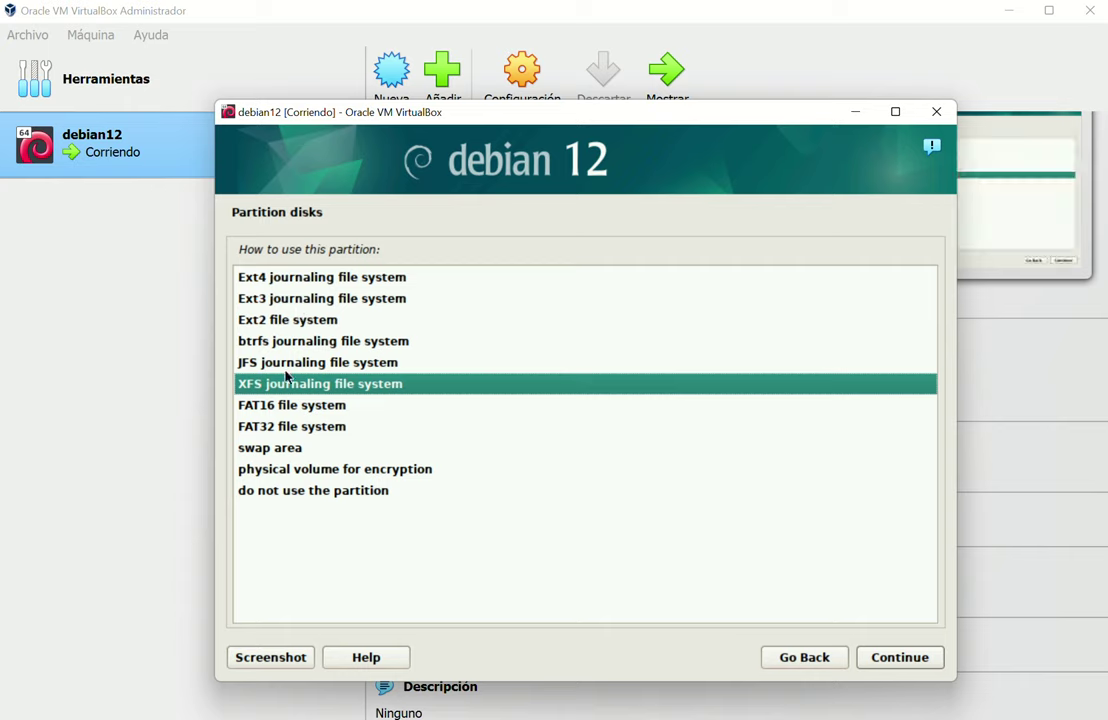
double_click(277, 450)
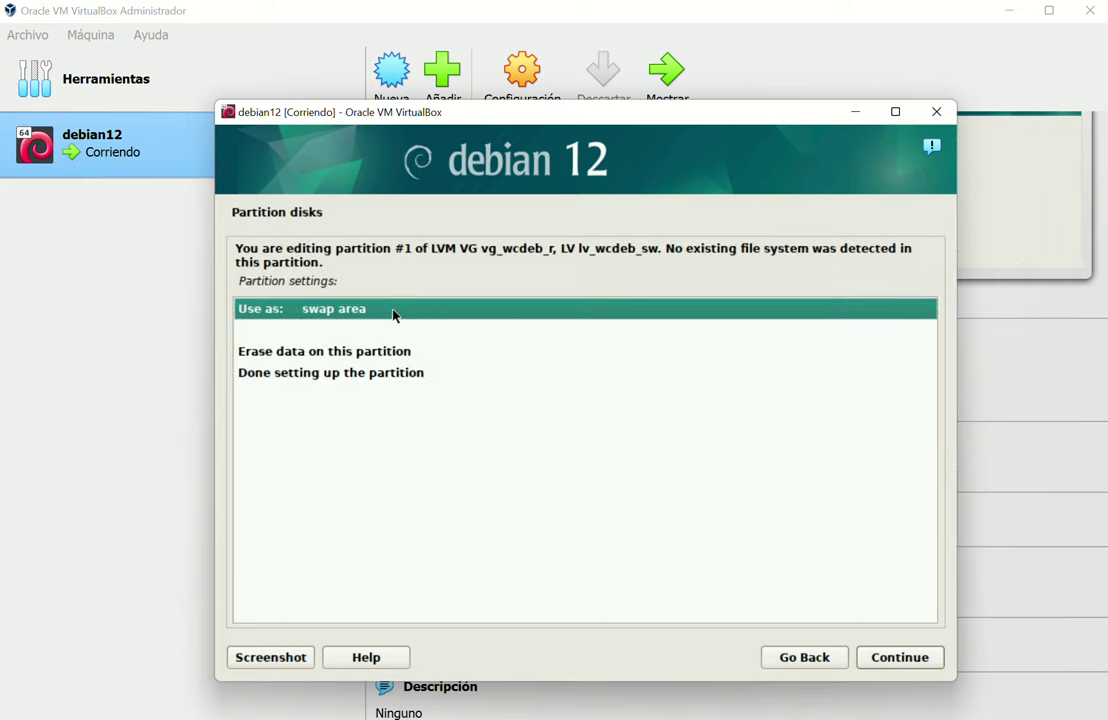
double_click(322, 376)
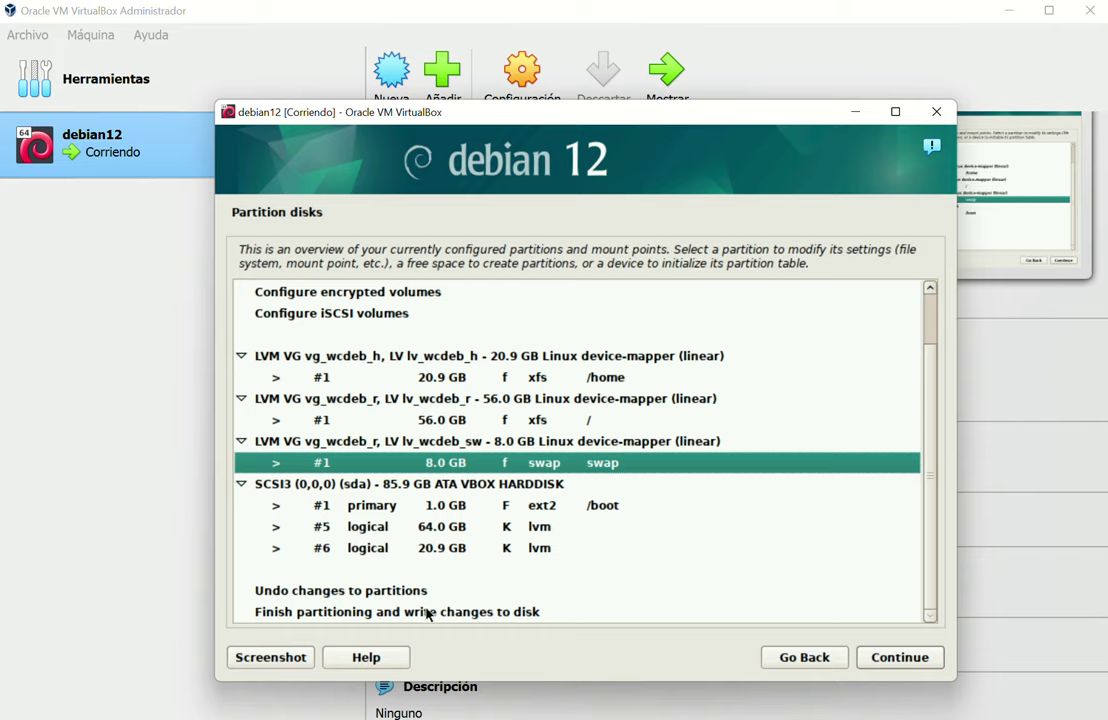
Finish partitioning and confirm writing the XFS and swap changes to disk
double_click(428, 612)
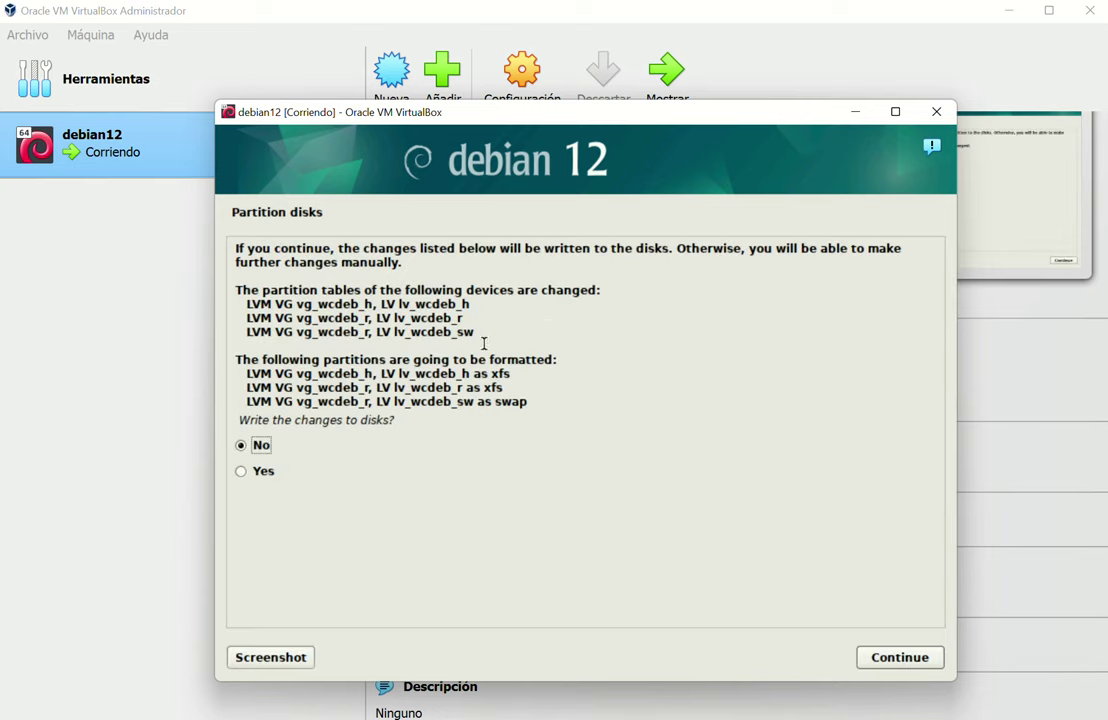
left_click(264, 471)
left_click(900, 657)
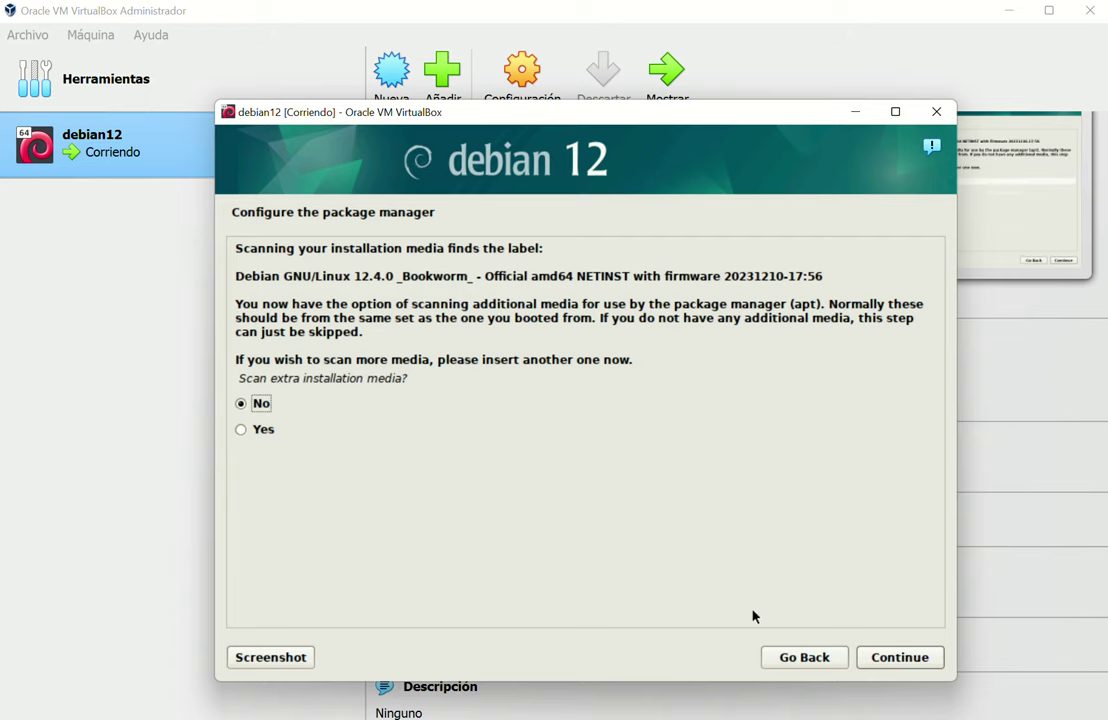
Skip scanning extra media and accept the United States deb.debian.org mirror
left_click(880, 658)
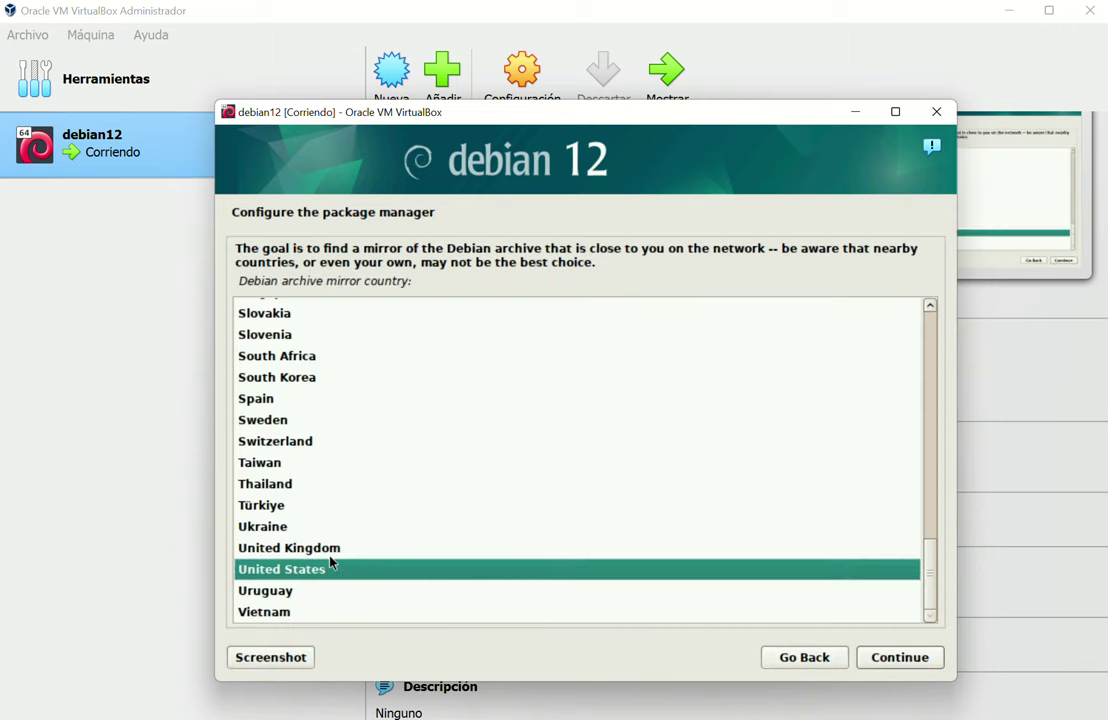
left_click(897, 658)
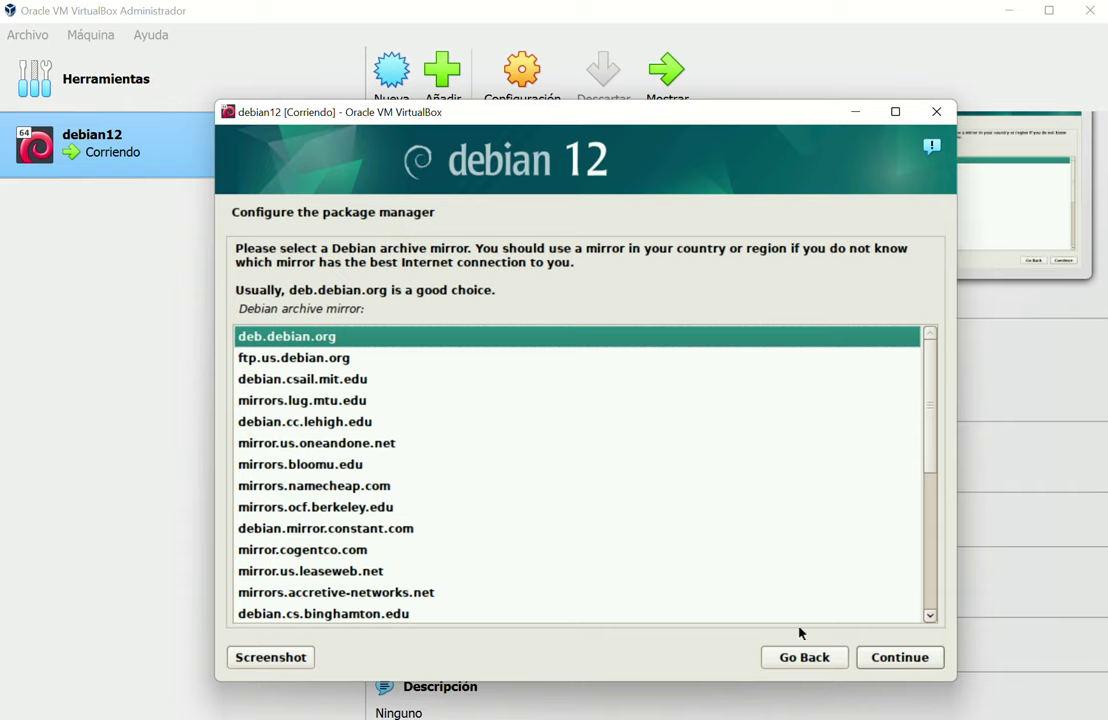
left_click(868, 658)
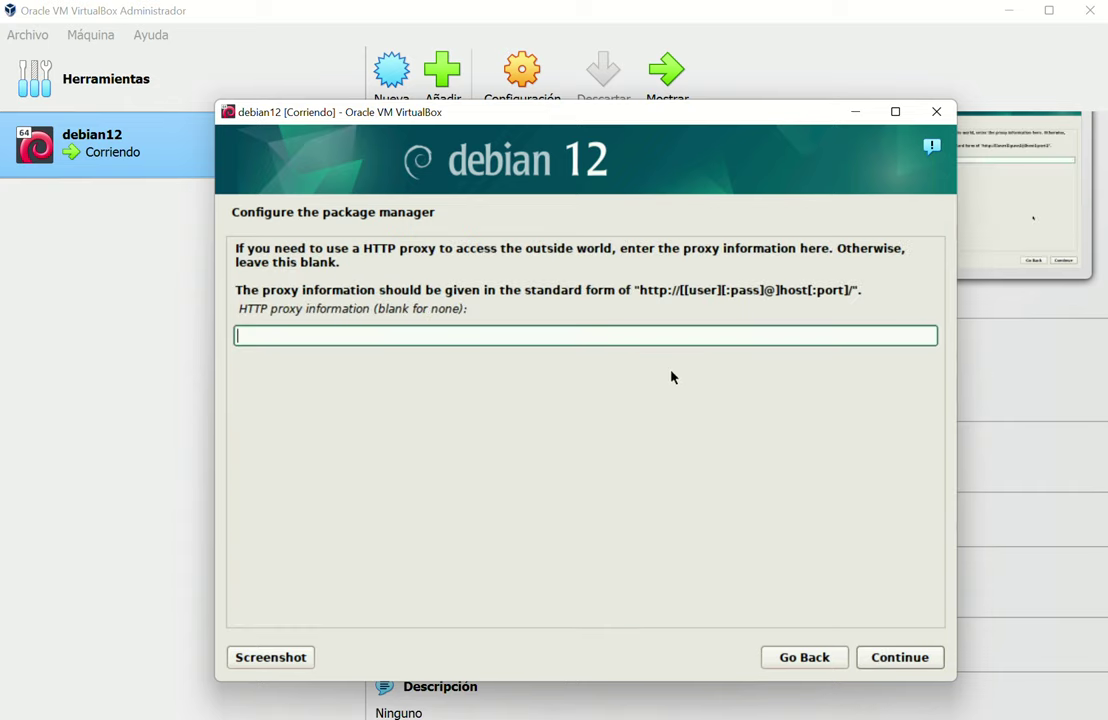
Leave the HTTP proxy blank and ignore the failed mirror download
left_click(906, 658)
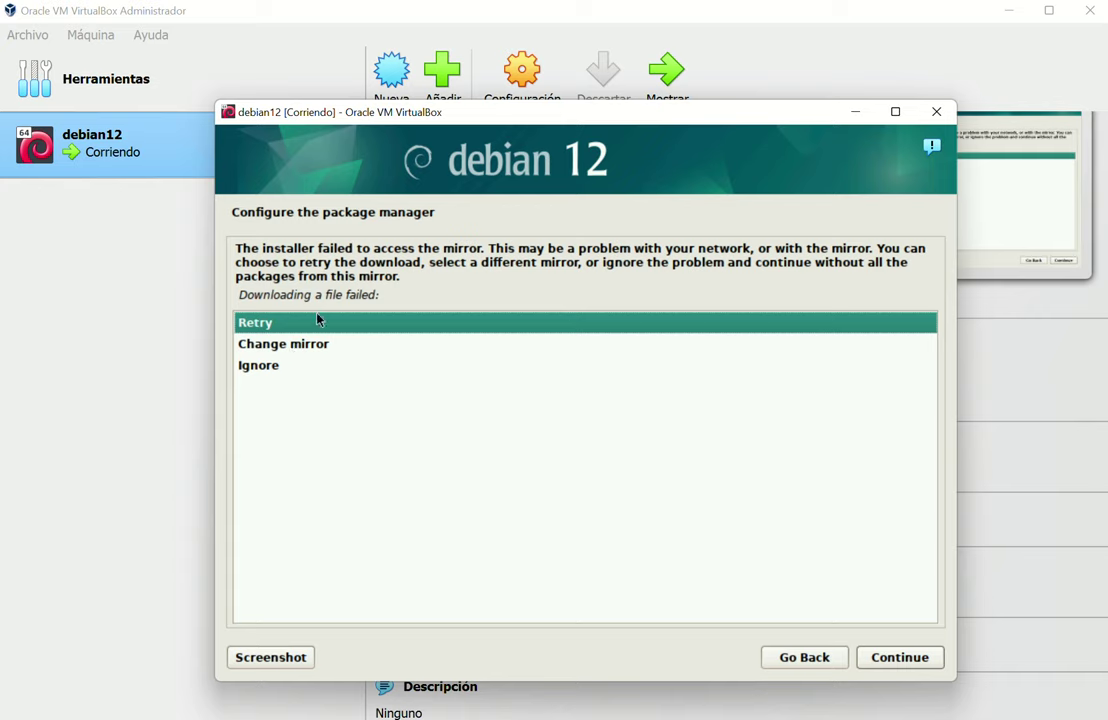
left_click(264, 367)
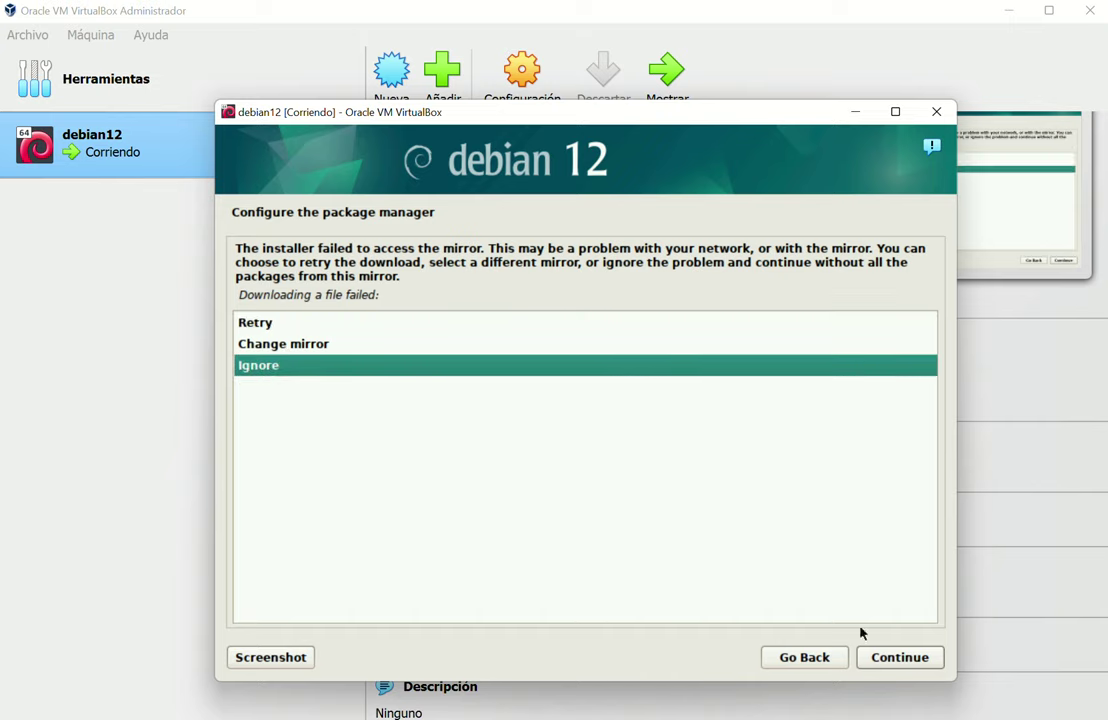
left_click(908, 660)
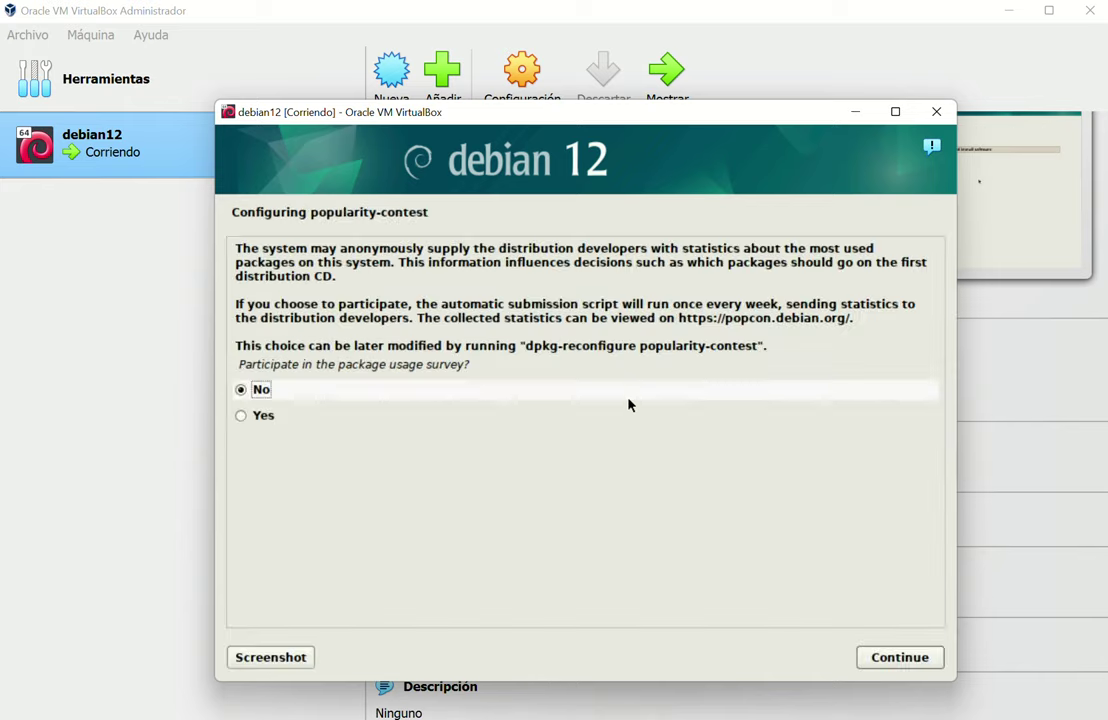
Keep No for the popularity-contest package usage survey and continue
left_click(905, 659)
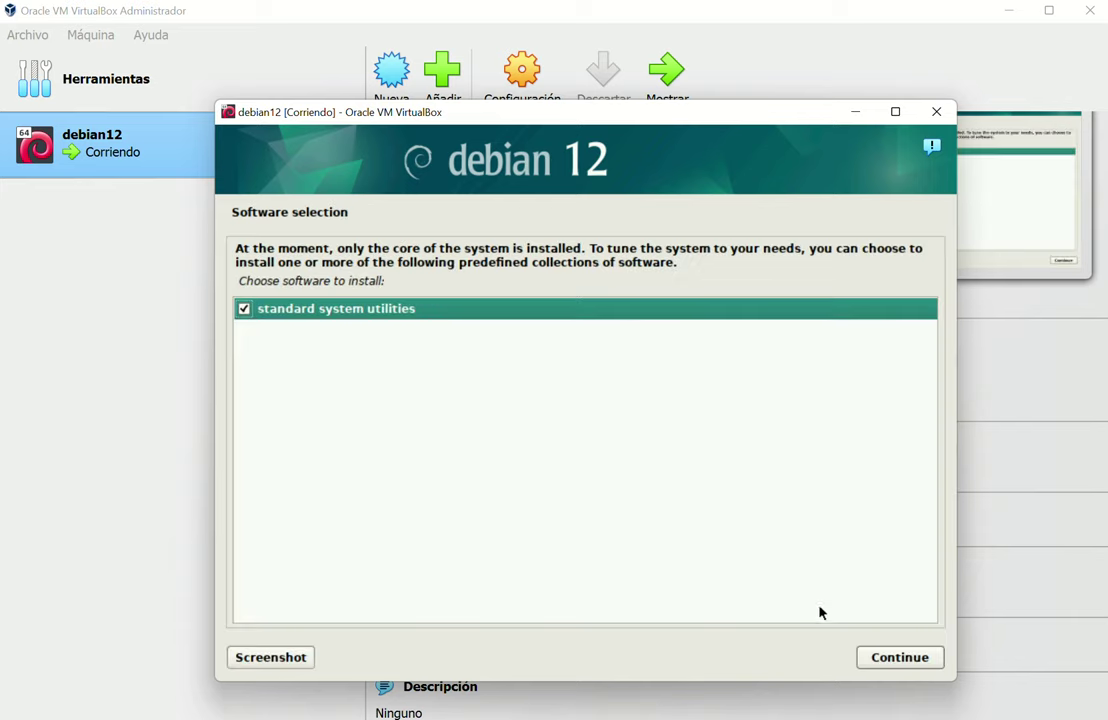
Install with only 'standard system utilities' selected in Software selection
left_click(900, 658)
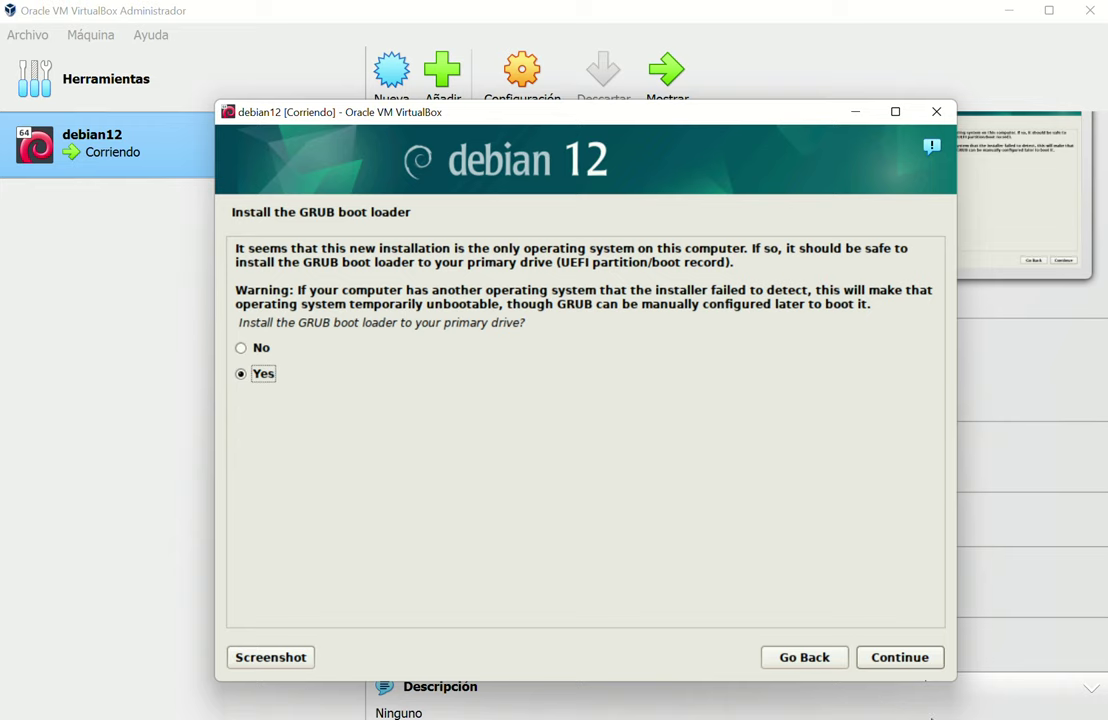
Confirm installing GRUB to the primary drive, choosing /dev/sda as the boot device
left_click(892, 666)
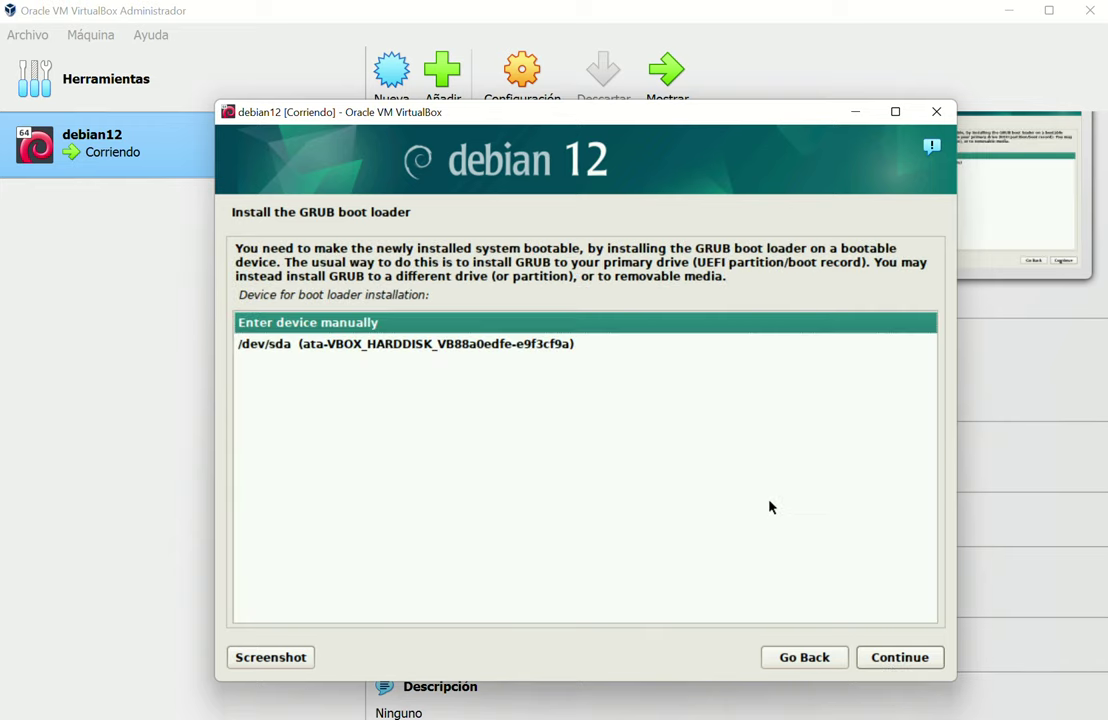
left_click(393, 345)
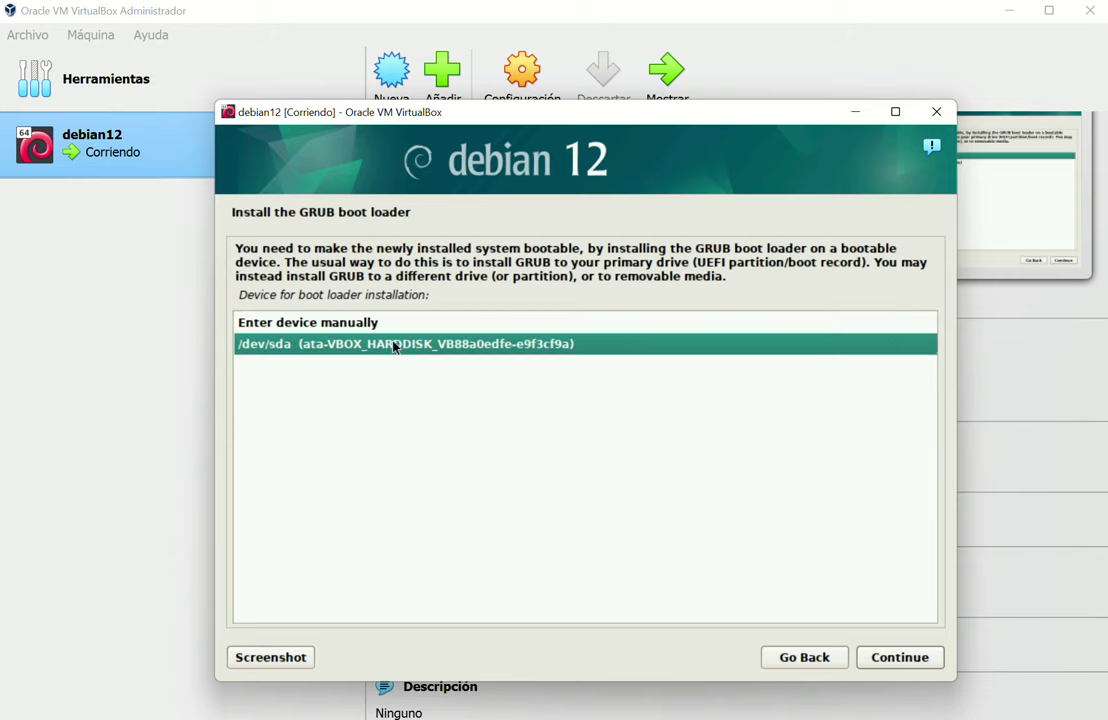
left_click(900, 660)
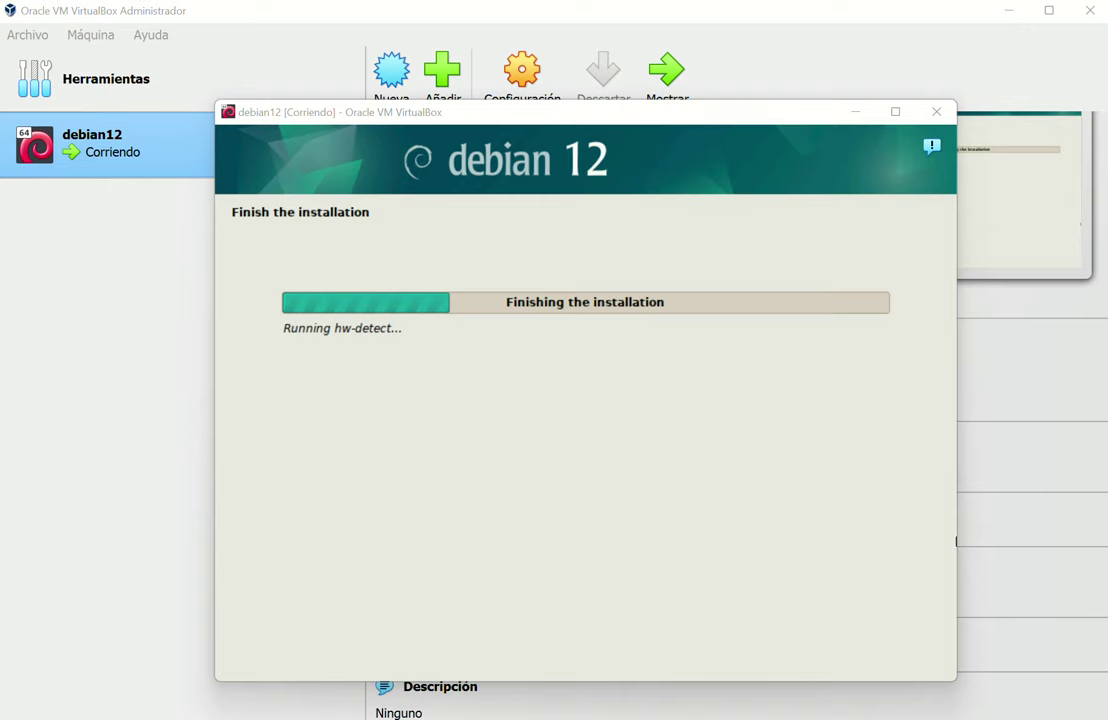
key("alt+Tab")
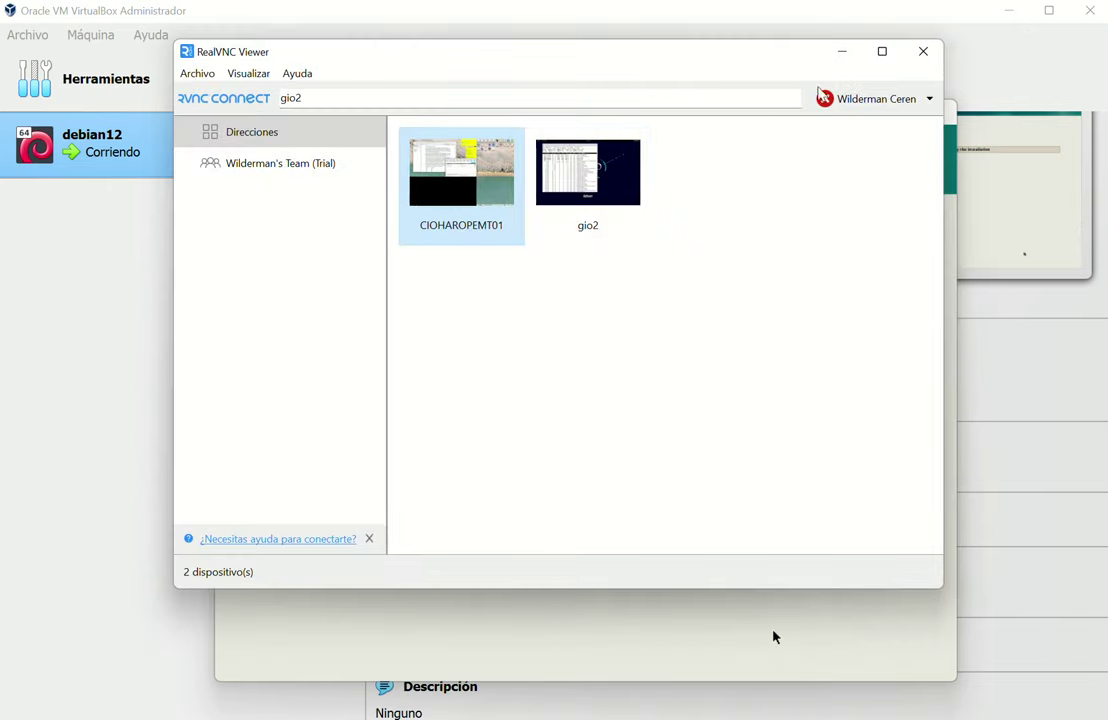
double_click(600, 180)
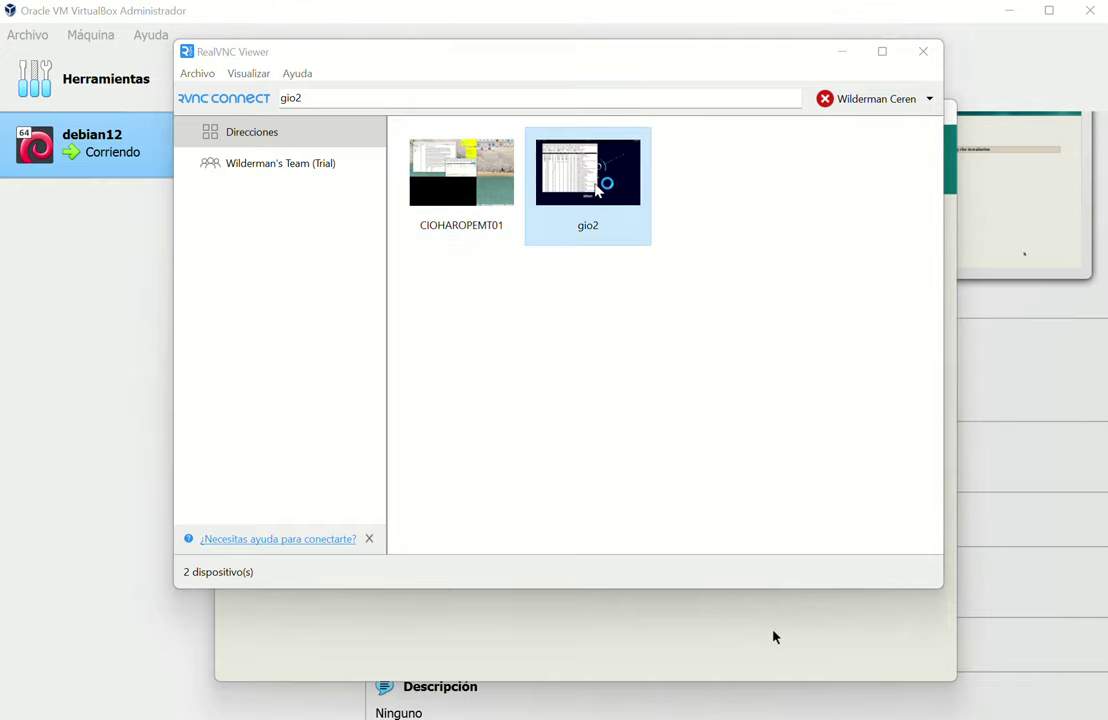
left_click(845, 62)
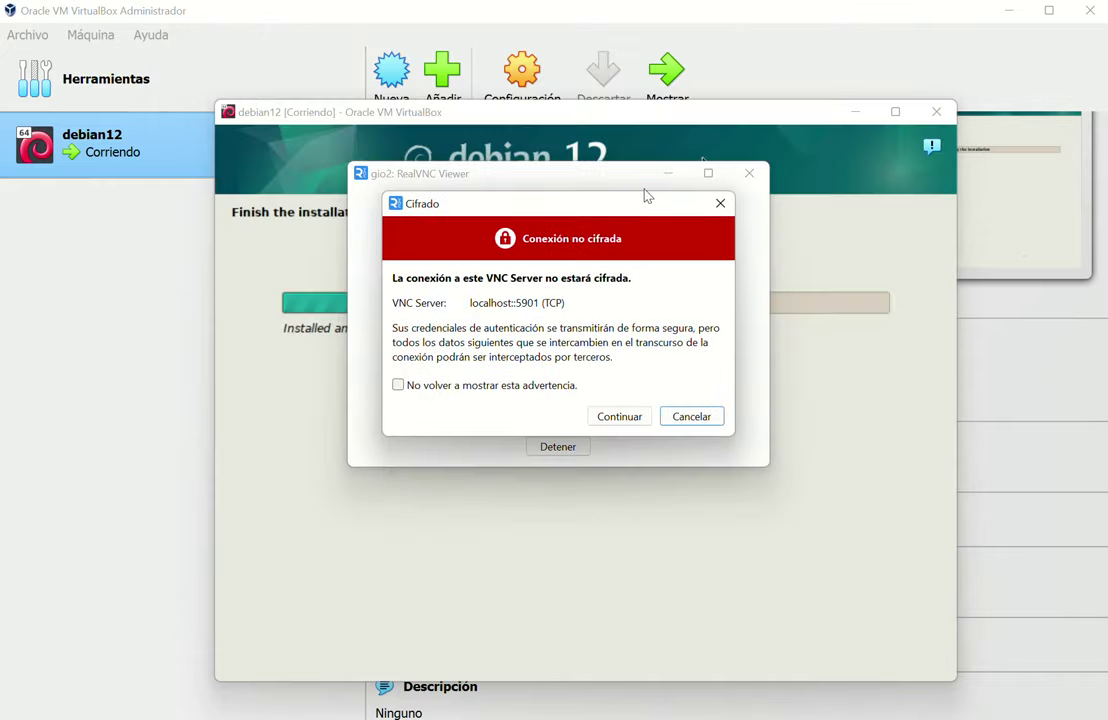
left_click(619, 418)
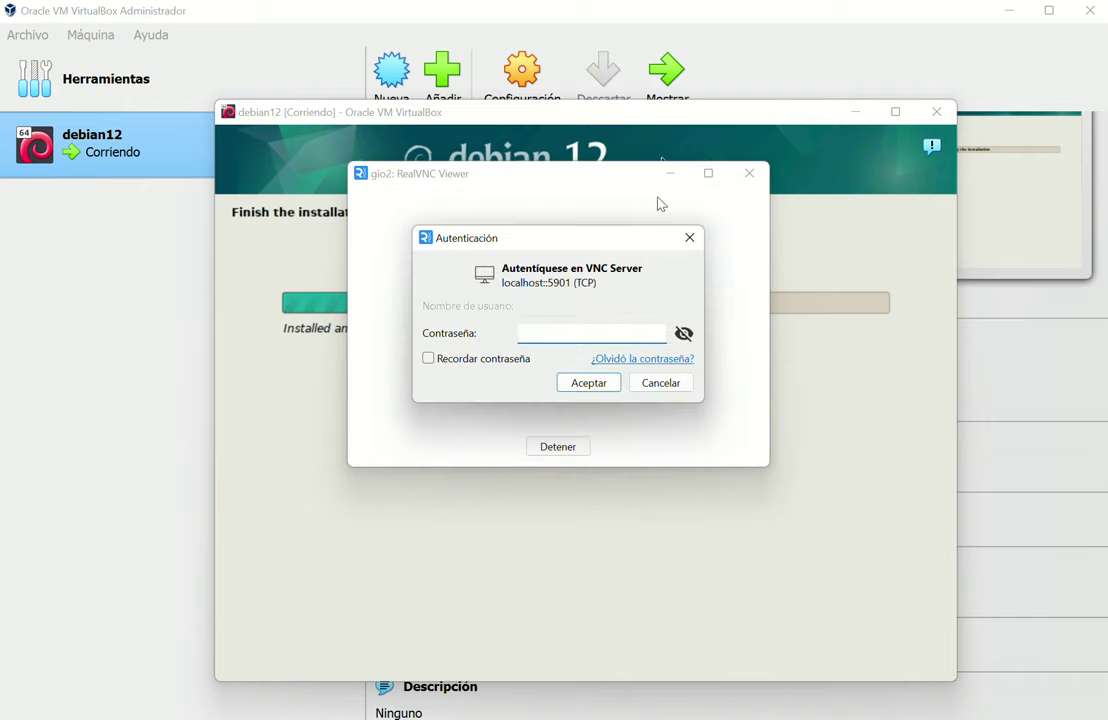
left_click(655, 386)
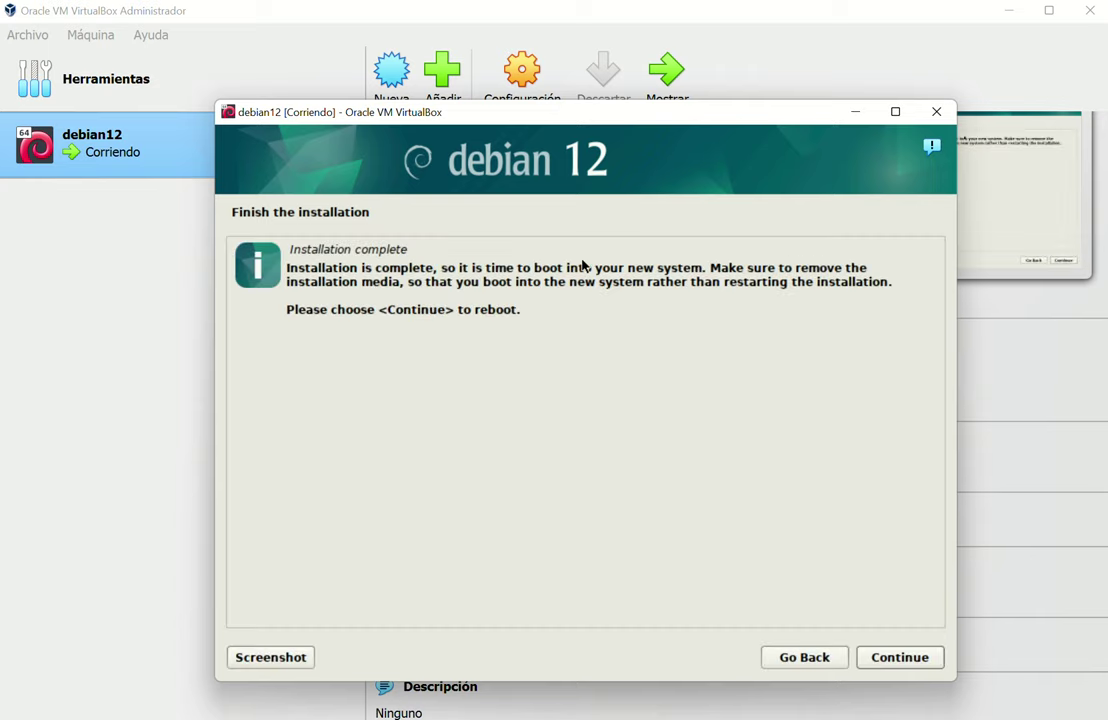
Finish the installation and reboot the VM to the Debian 12 login prompt
left_click(919, 665)
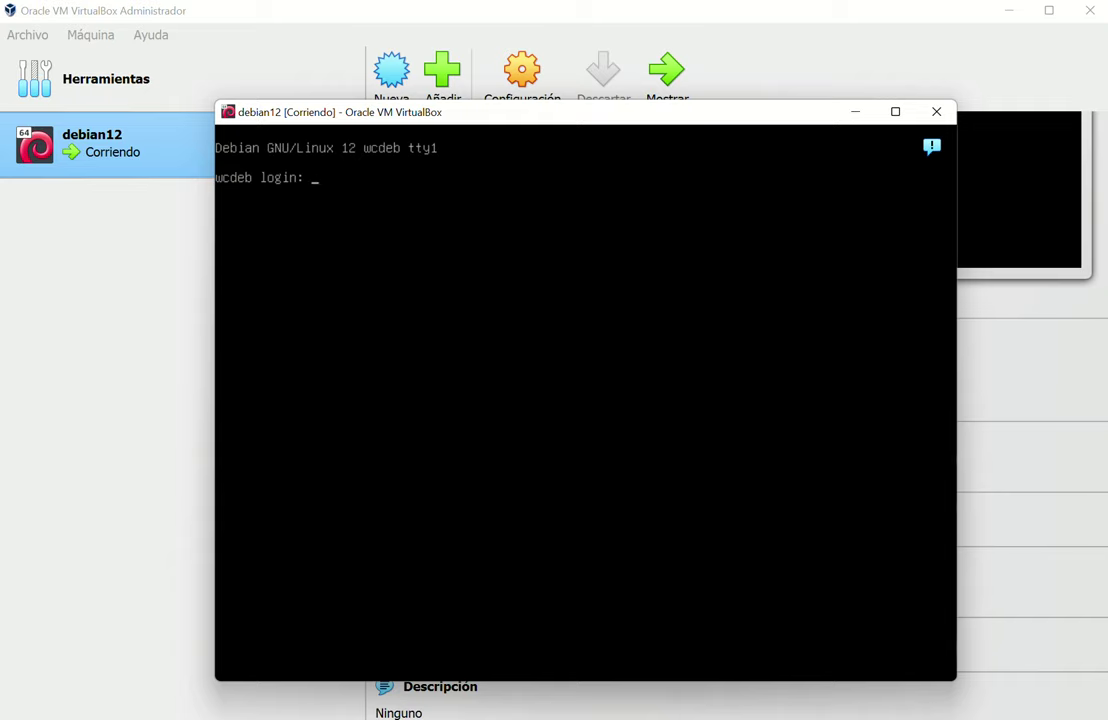
Log in with the user's credentials after one failed attempt, then run df -h
key("Return")
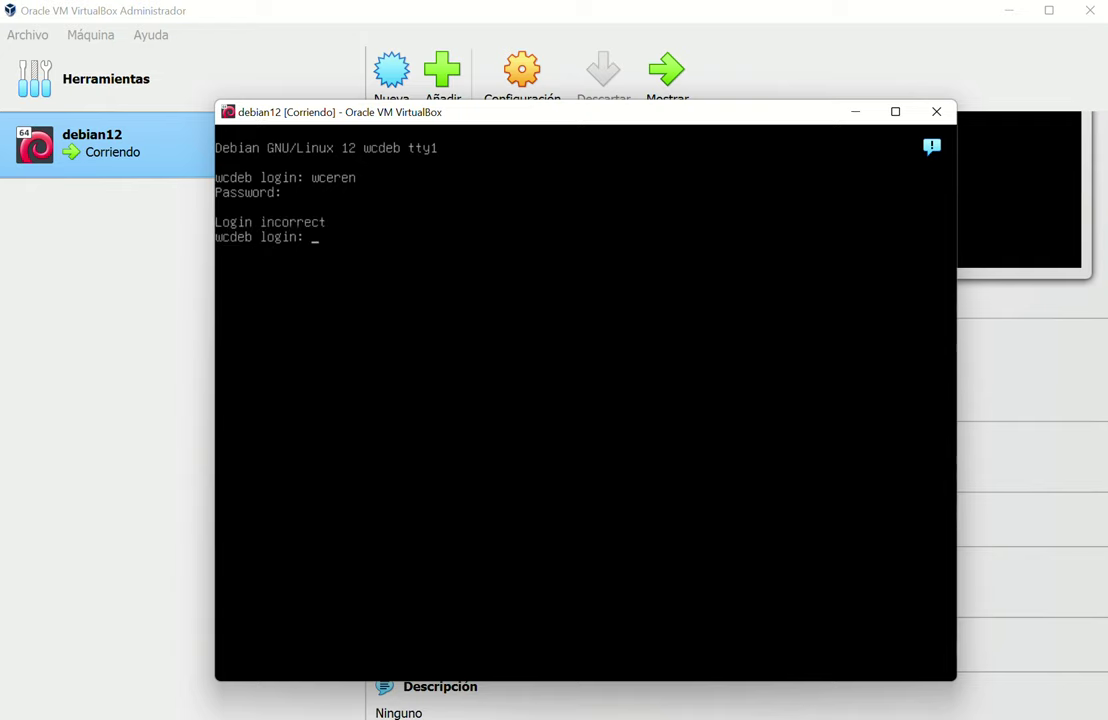
key("Return")
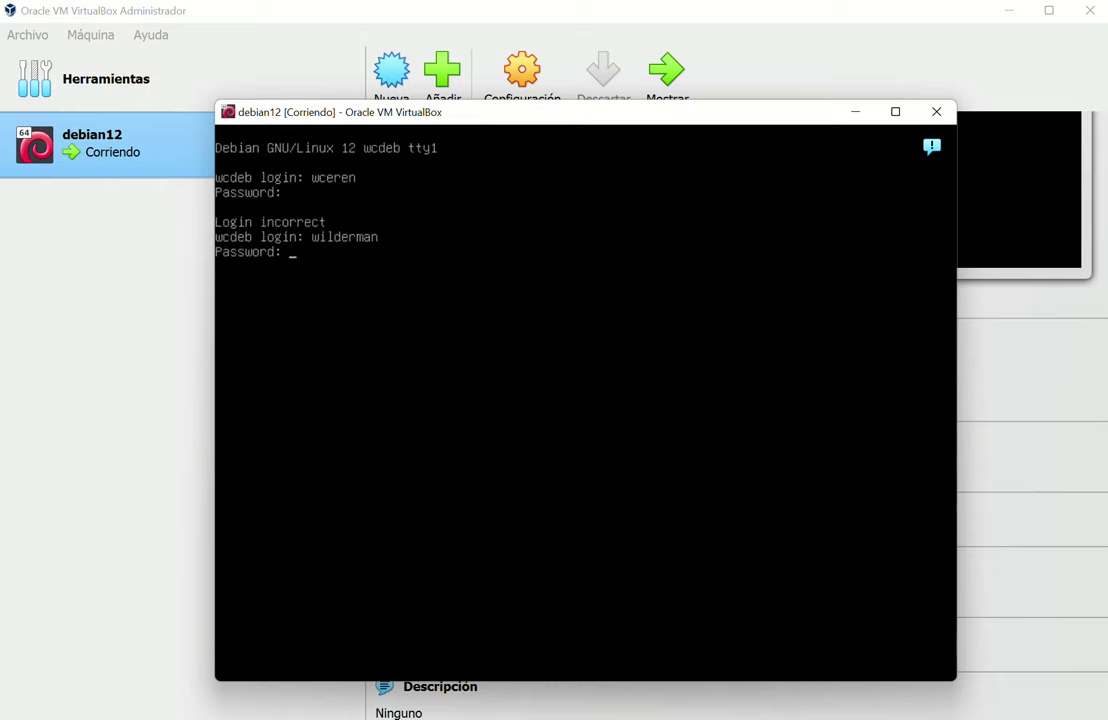
key("Return")
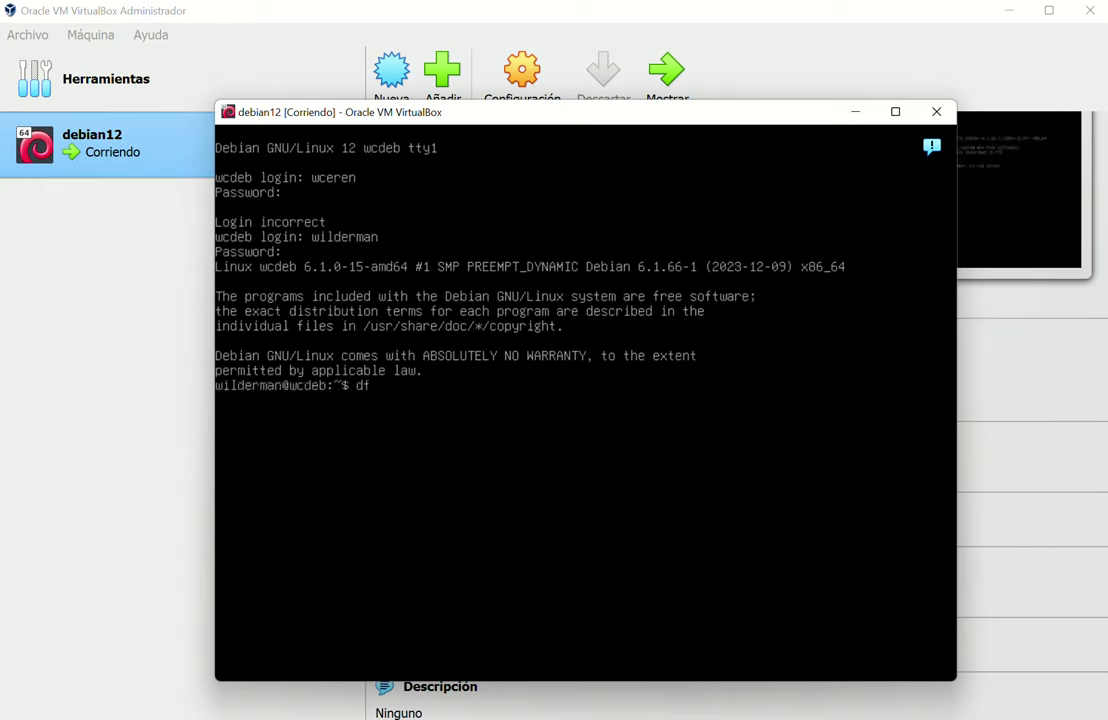
key("Return")
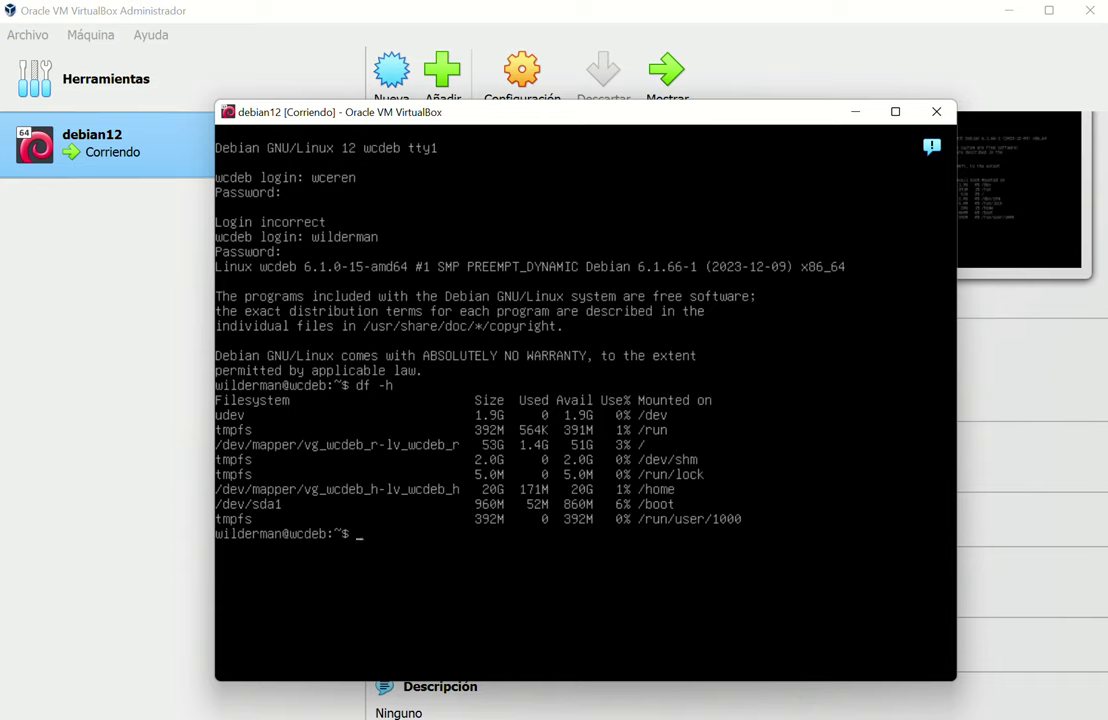
Change to /boot and list its files, then in detail with ls -lt
type("cd /boot")
key("Return")
type("ls")
key("Return")
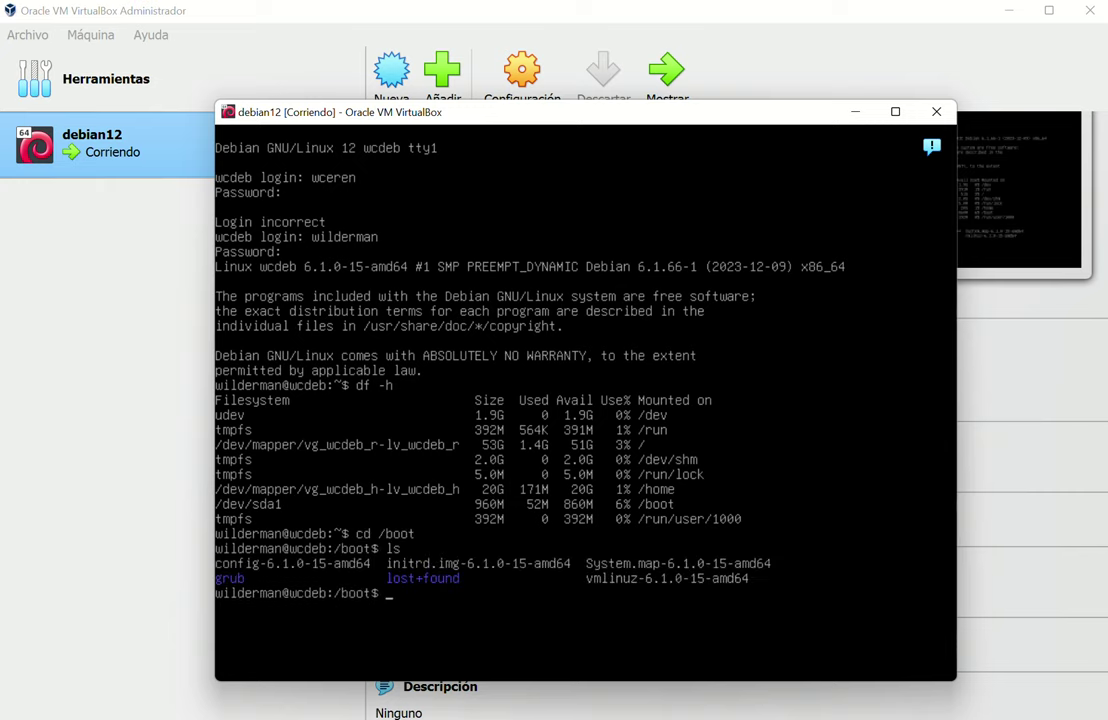
type("ls -lt")
key("Return")
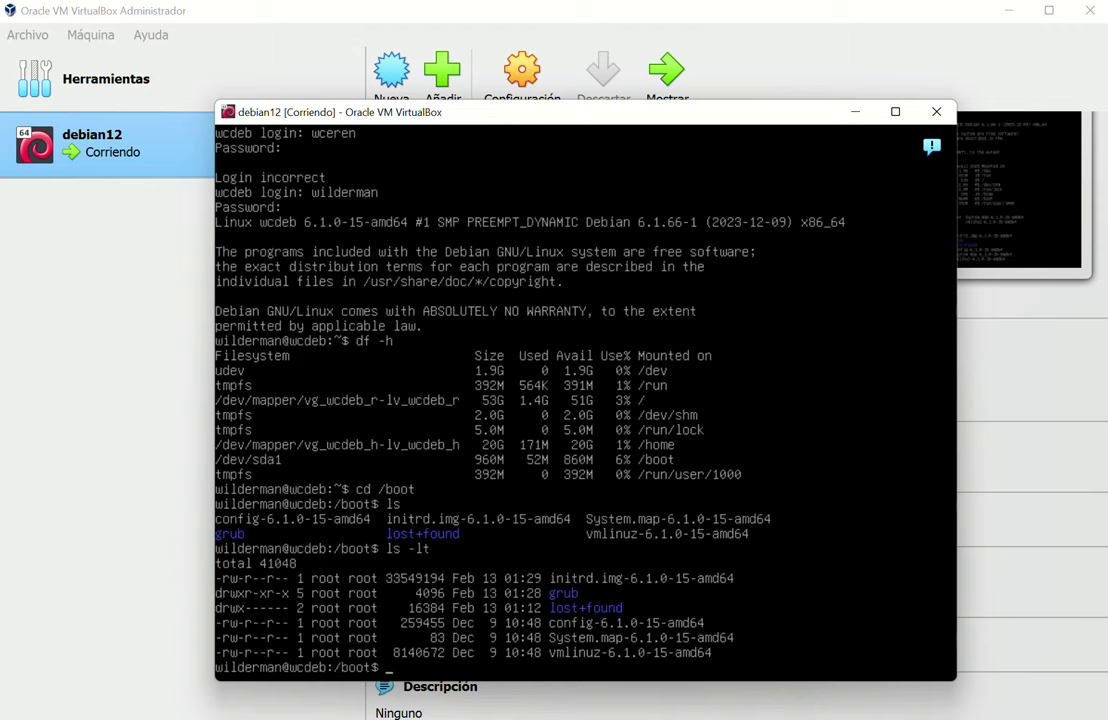
Show the system uptime and the network interfaces with ip a
type("uptime")
key("Return")
type("p")
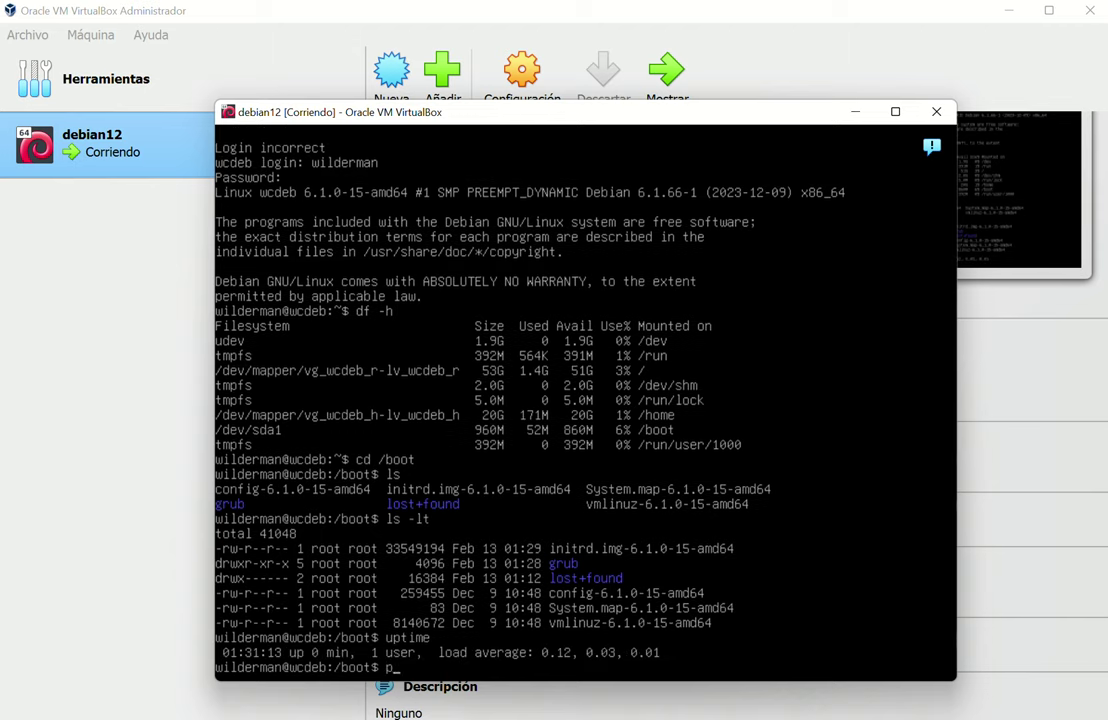
type("ing")
key("BackSpace")
key("BackSpace")
key("BackSpace")
key("BackSpace")
type("ip a")
key("Return")
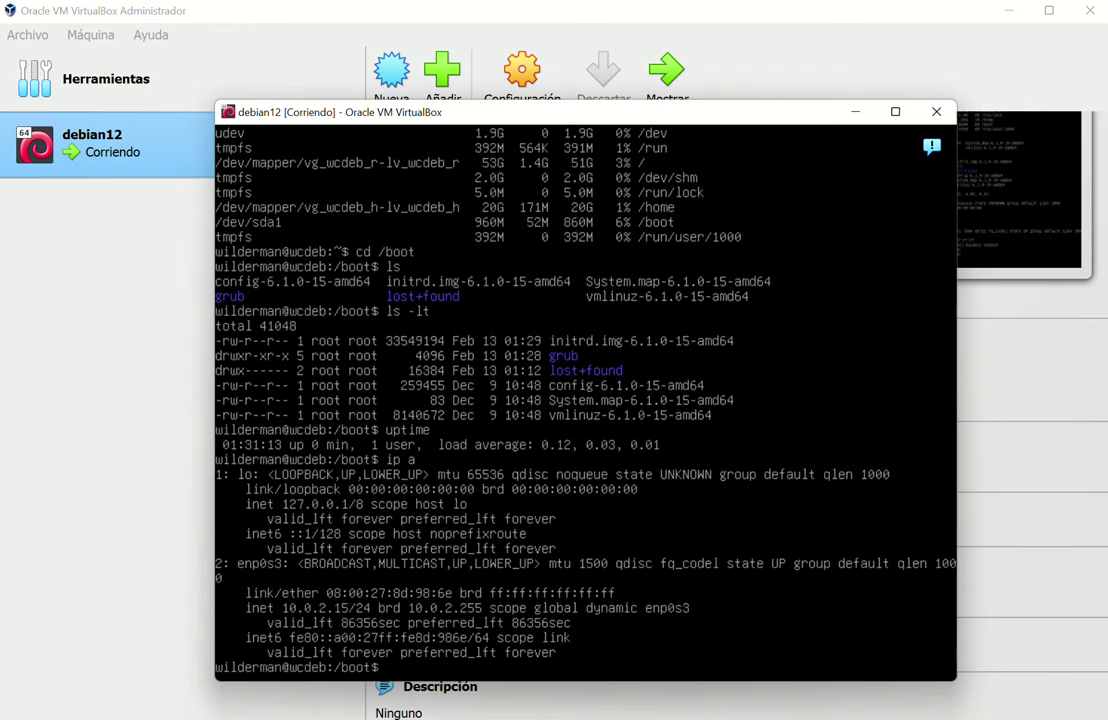
Show the routing table with ip r
type("ping")
key("BackSpace")
key("BackSpace")
key("BackSpace")
key("BackSpace")
type("ip r")
key("Return")
type("p")
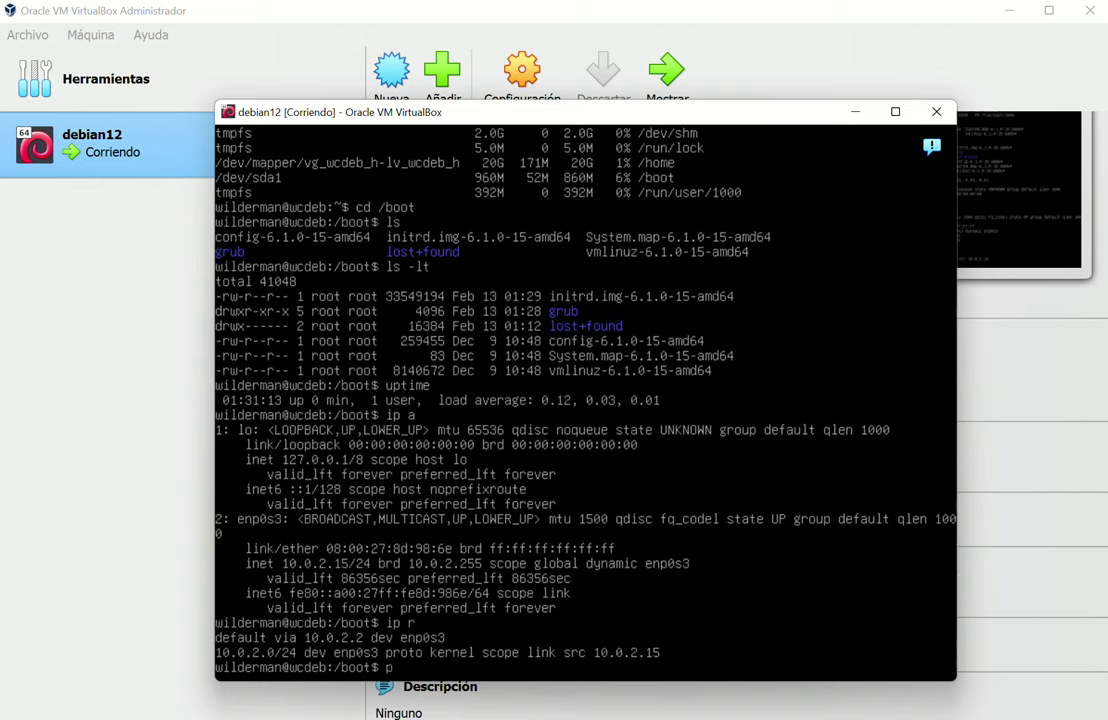
type("ing 10.0.2.2")
key("Return")
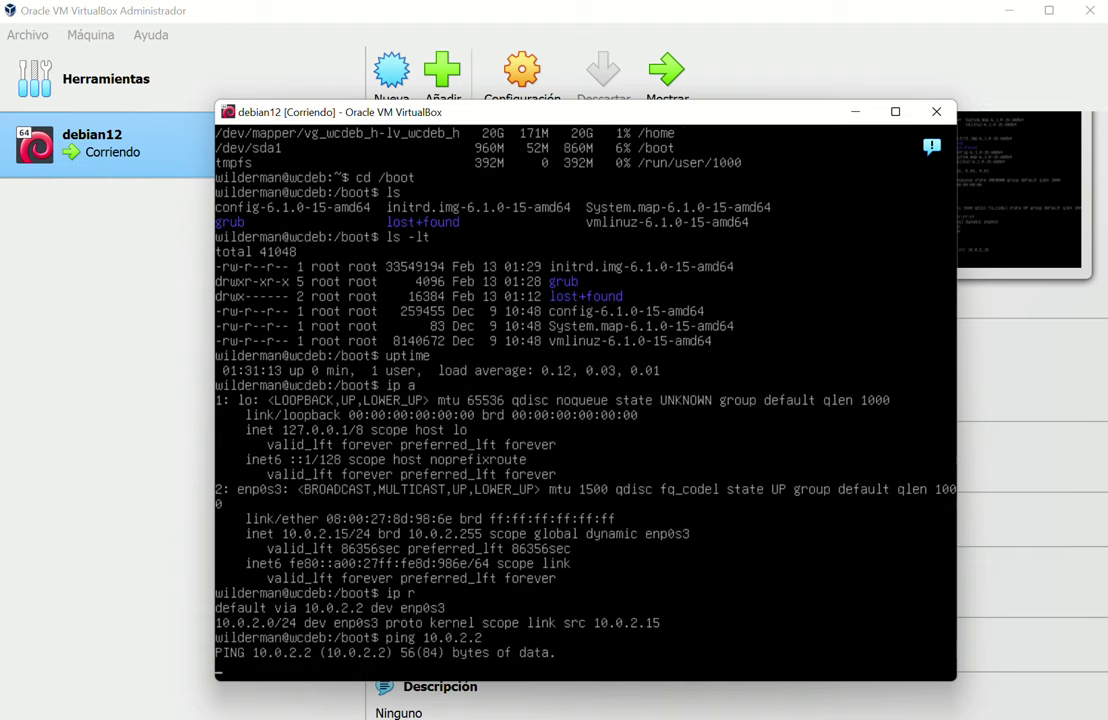
key("ctrl+c")
type("pin")
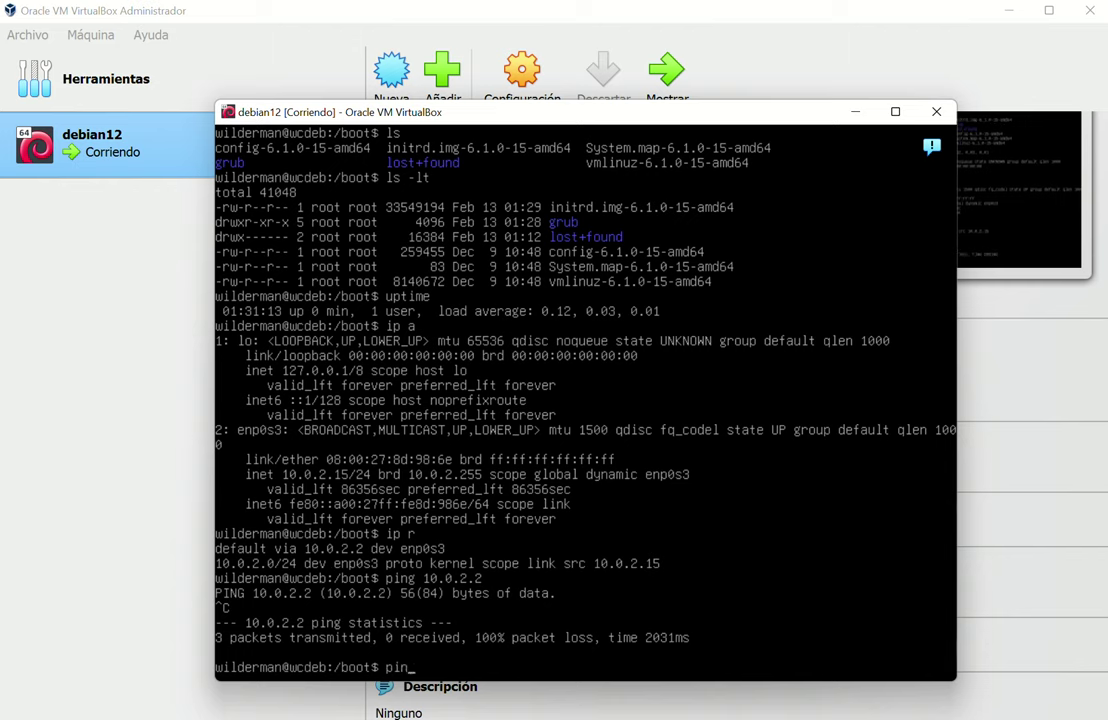
type("g www.google.com")
key("Return")
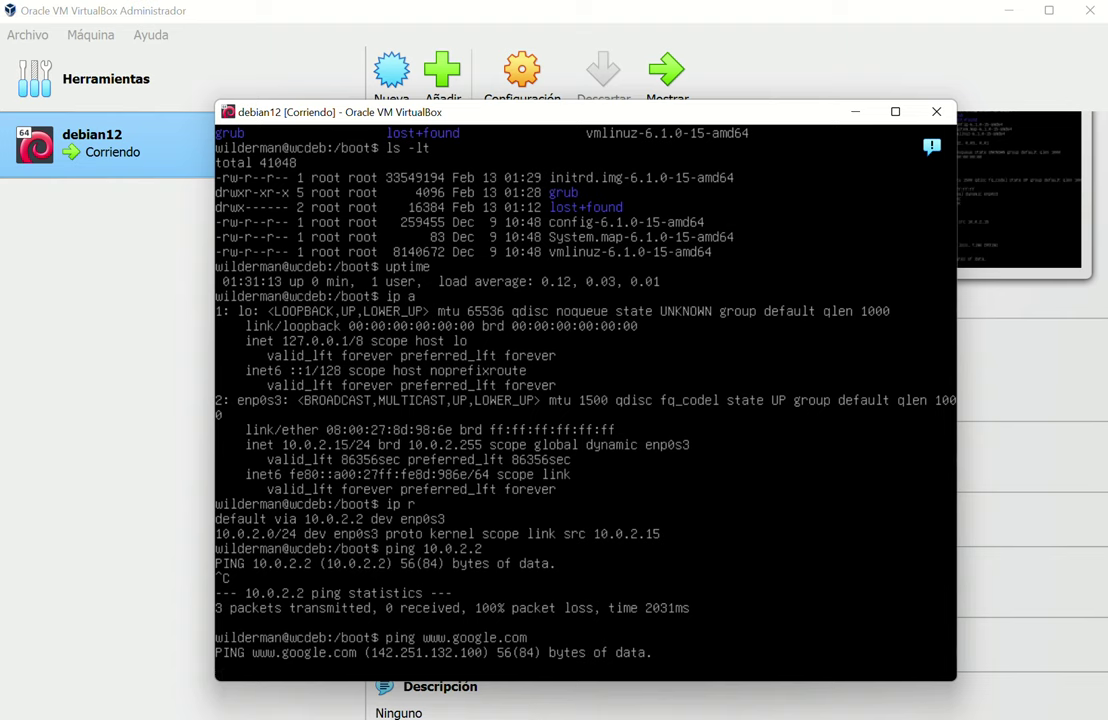
key("ctrl+c")
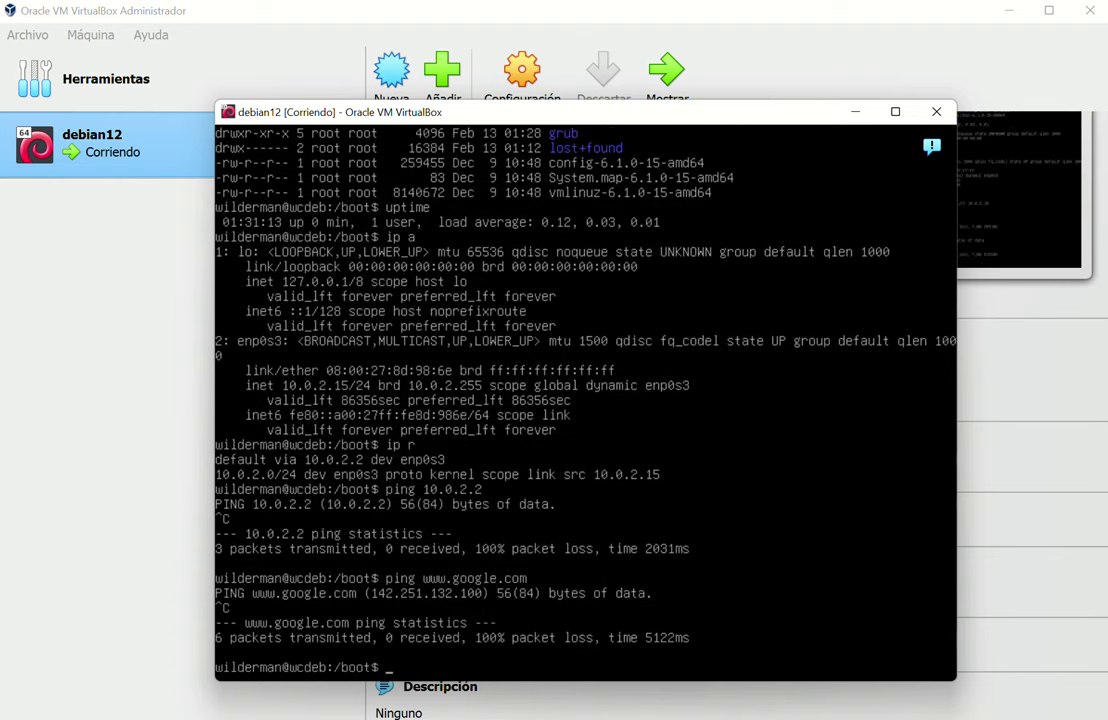